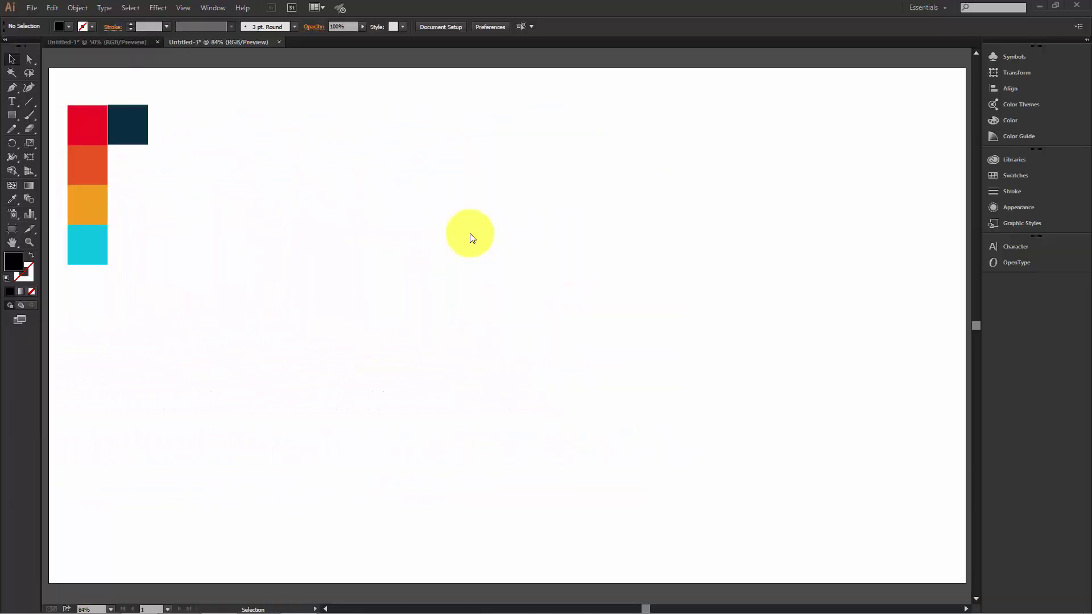
# Enable Smart Guides from the View menu and select the Polygon Tool.
pyautogui.click(186, 8)
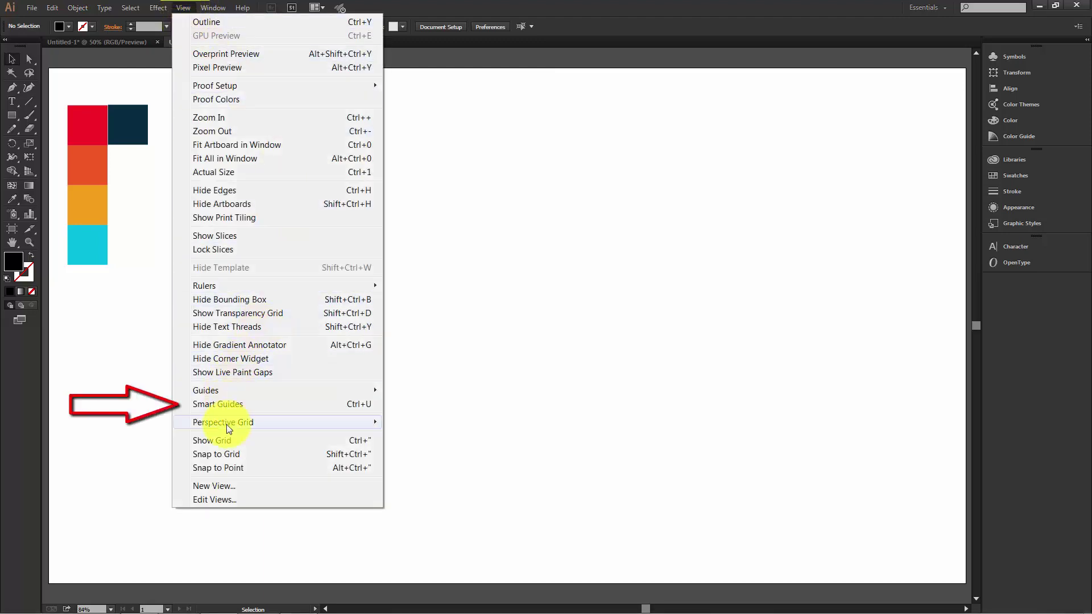
pyautogui.click(255, 405)
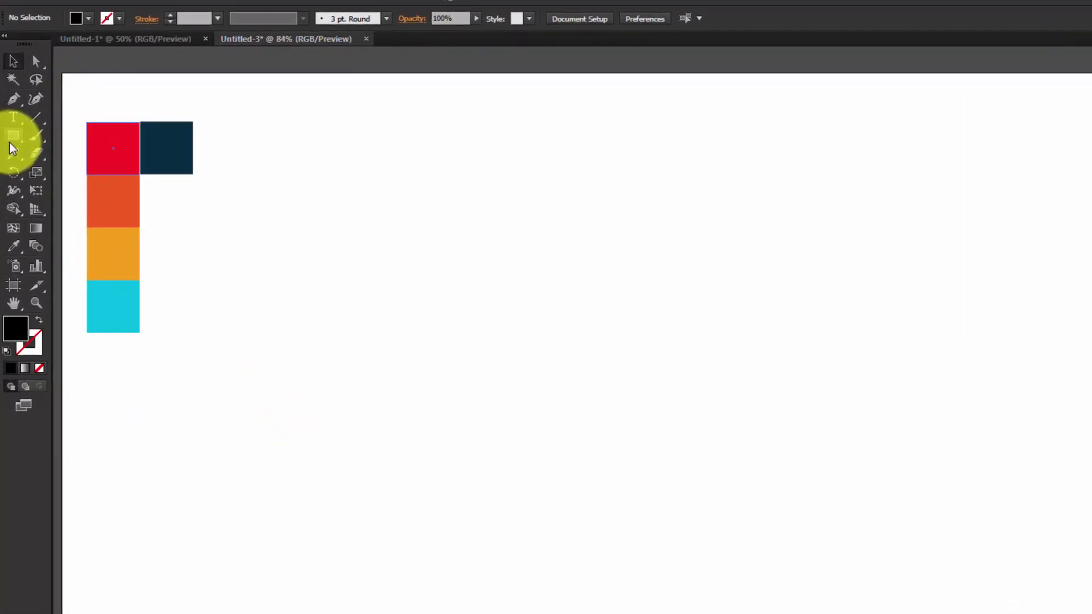
pyautogui.click(11, 147)
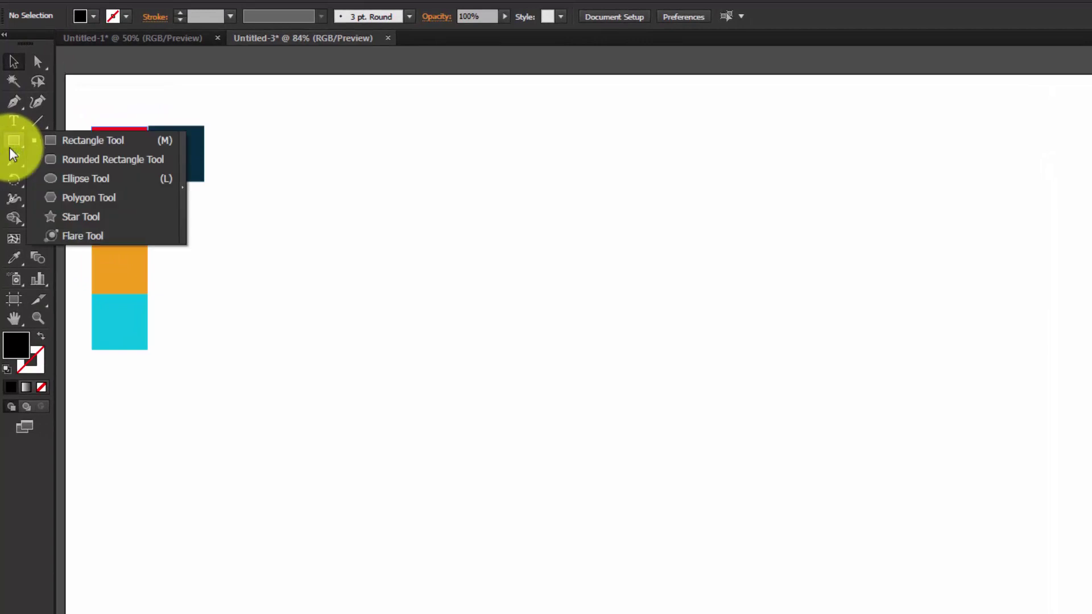
pyautogui.click(63, 197)
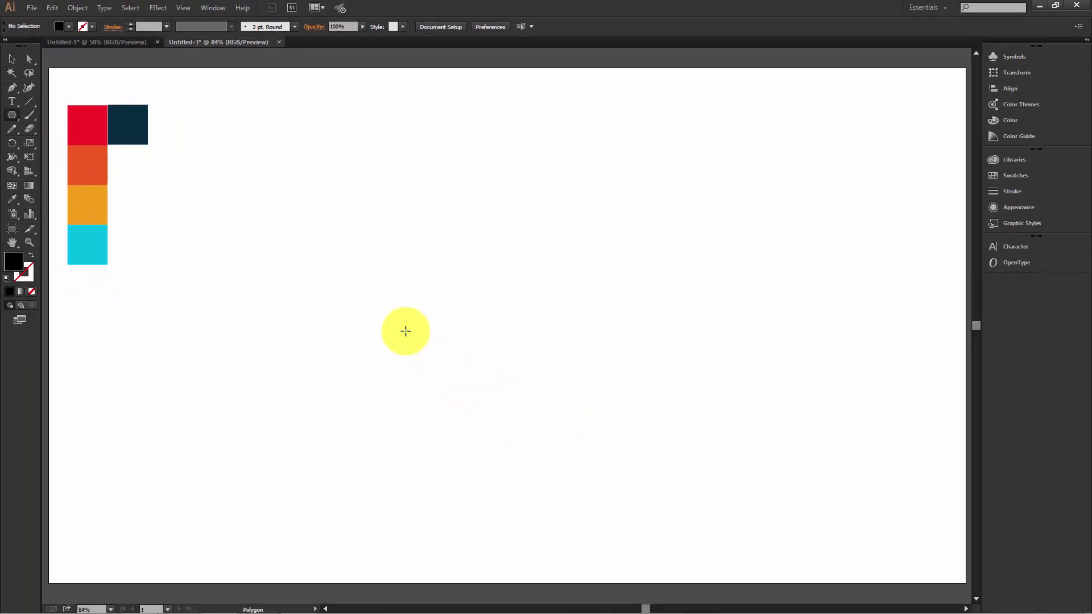
# Draw a black hexagon near the page centre and rotate it 90° to stand point-up.
pyautogui.moveTo(406, 331); pyautogui.dragTo(458, 436)
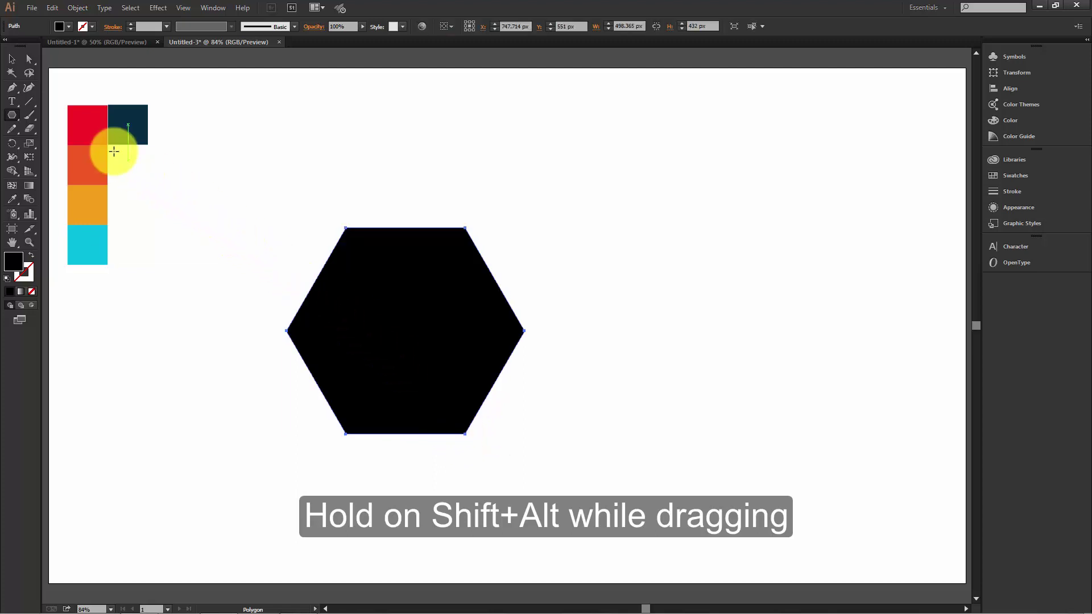
pyautogui.click(11, 61)
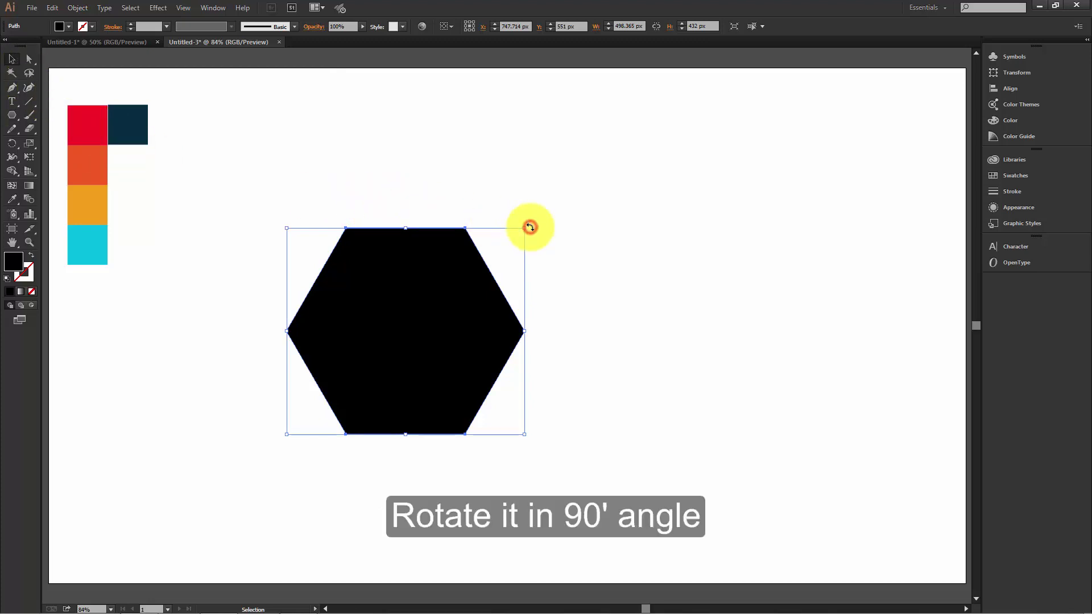
pyautogui.moveTo(530, 227); pyautogui.dragTo(290, 199)
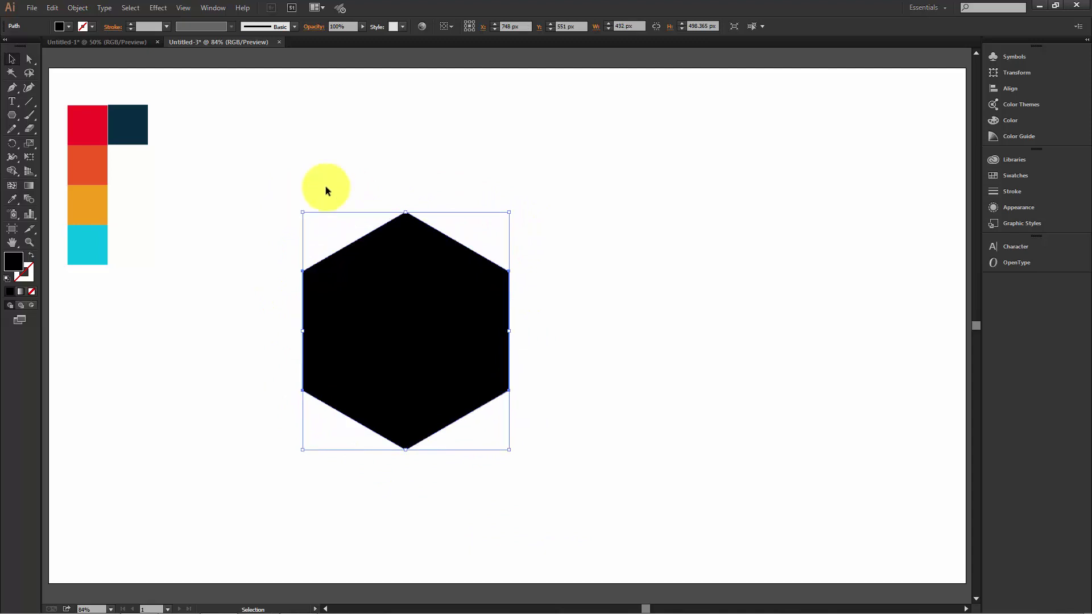
pyautogui.click(353, 181)
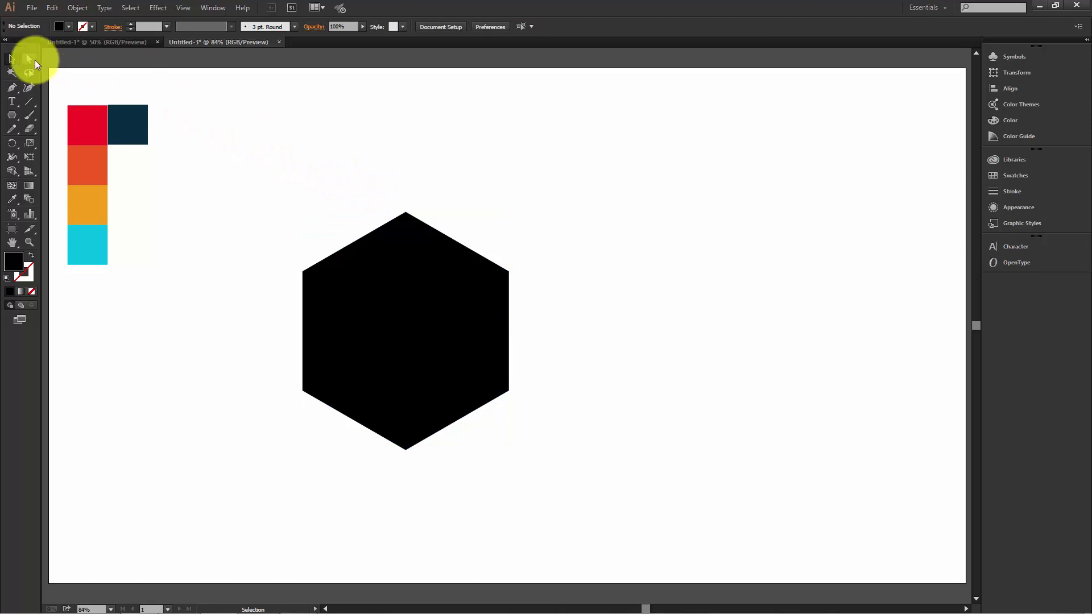
# Select all the hexagon's anchors and drag a live corner widget to round all six corners.
pyautogui.moveTo(35, 59); pyautogui.dragTo(87, 60)
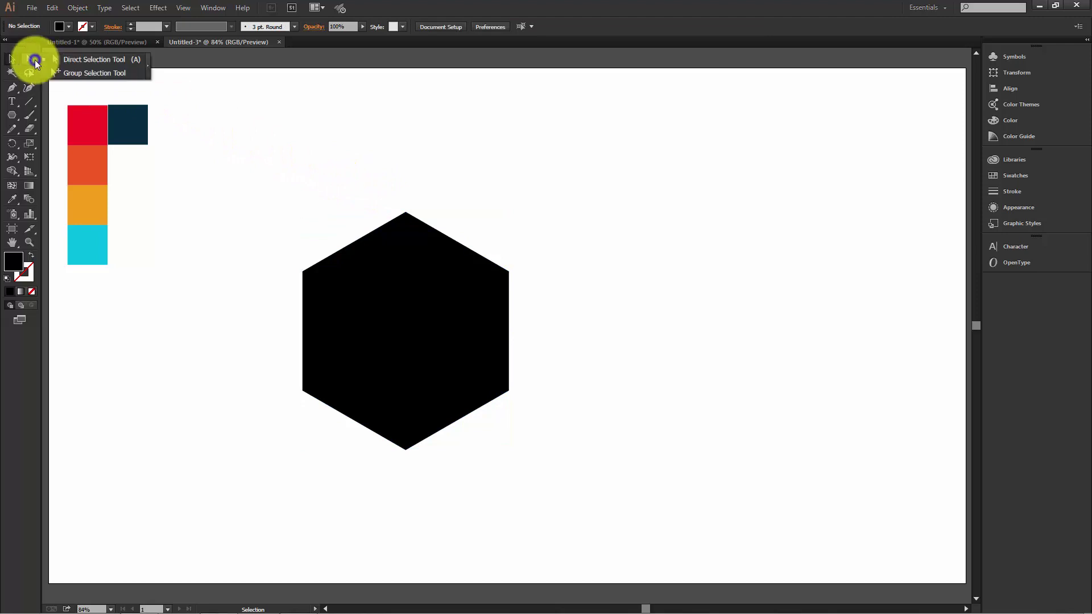
pyautogui.click(86, 59)
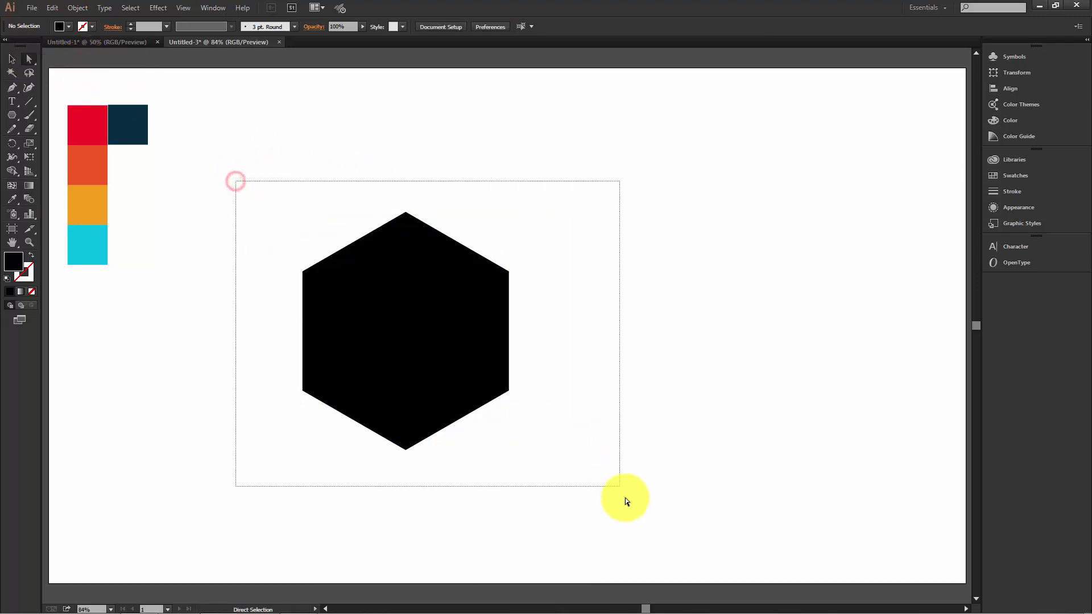
pyautogui.moveTo(236, 181); pyautogui.dragTo(626, 495)
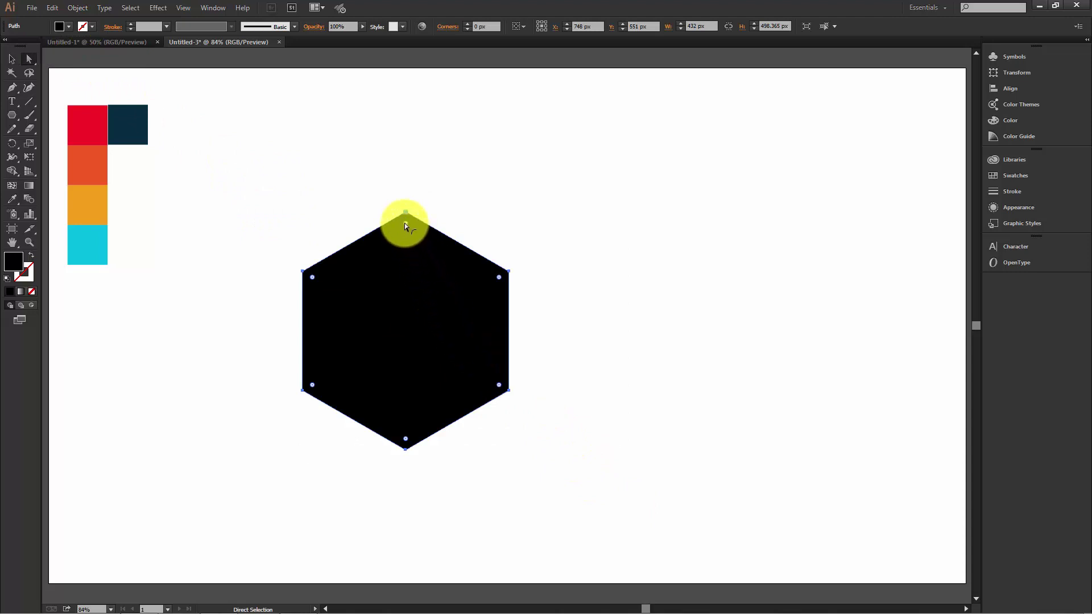
pyautogui.moveTo(404, 223); pyautogui.dragTo(409, 248)
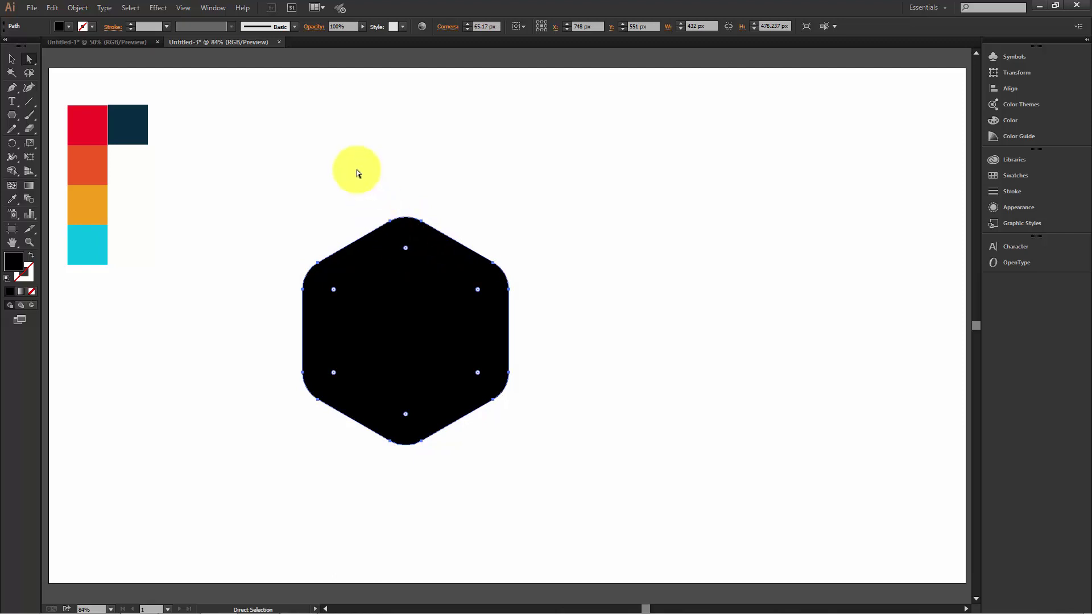
pyautogui.click(357, 170)
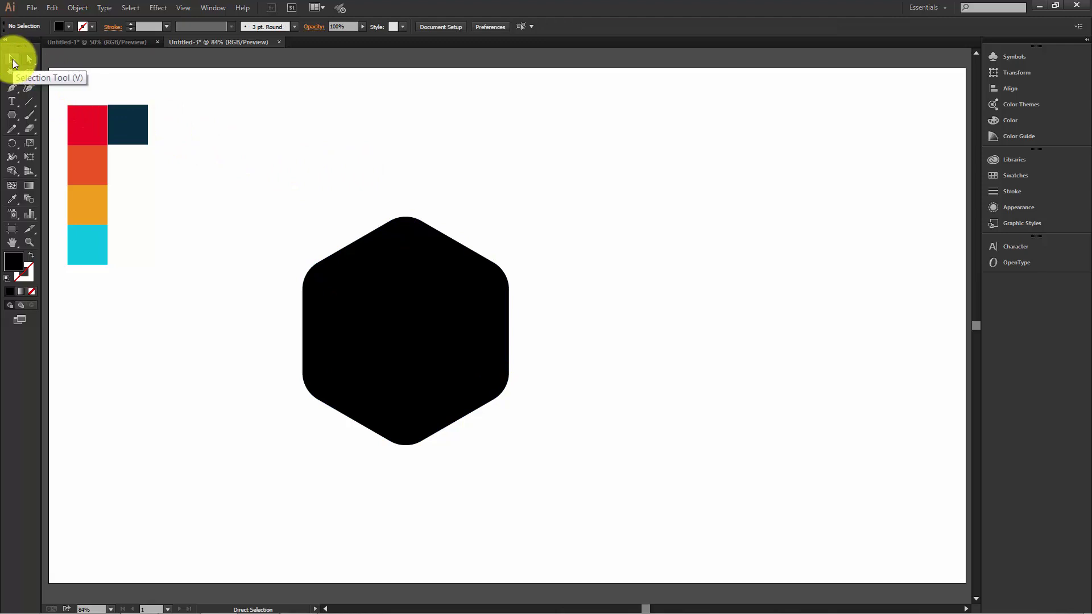
pyautogui.click(12, 59)
pyautogui.click(391, 275)
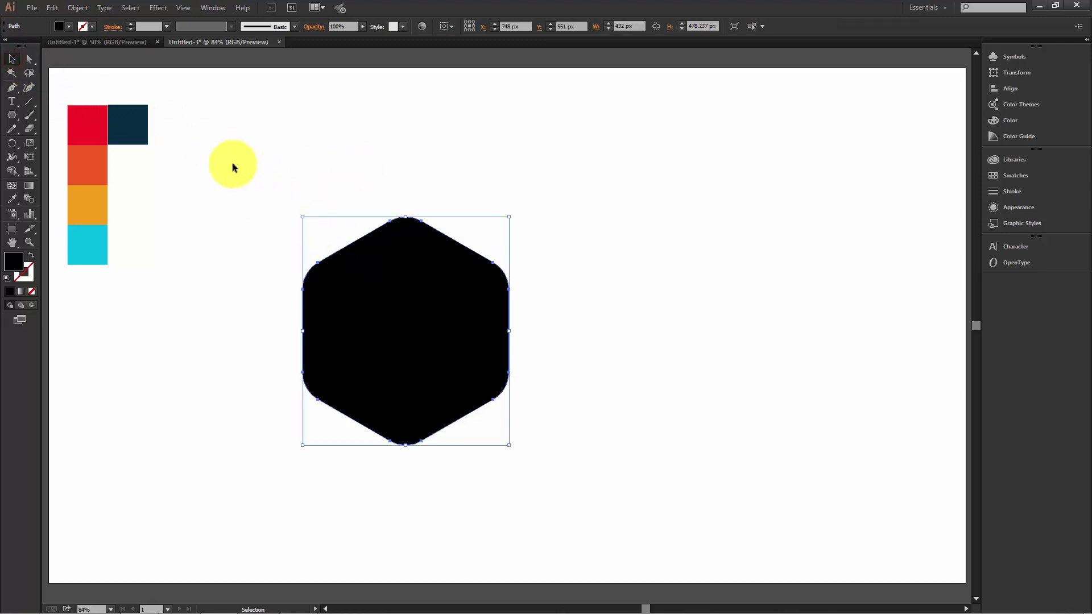
# Copy the rounded hexagon and paste it in front.
pyautogui.click(52, 7)
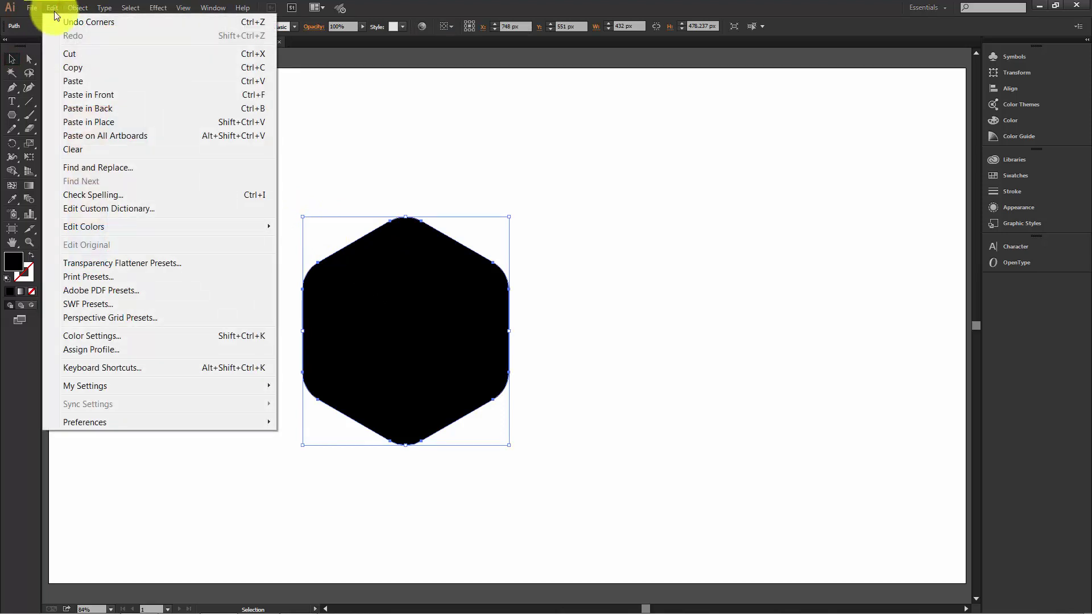
pyautogui.click(73, 67)
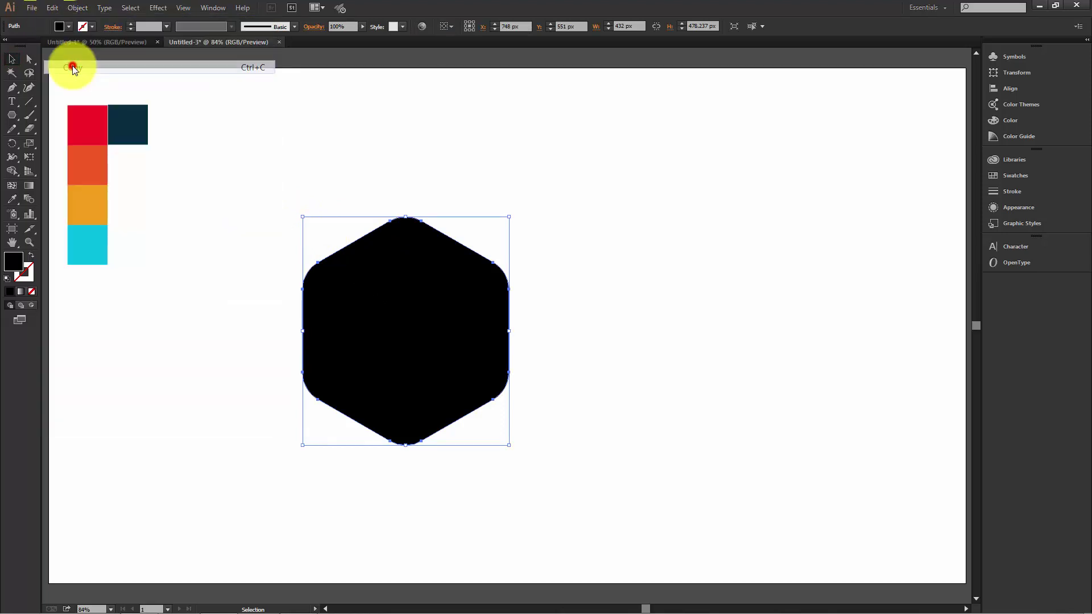
pyautogui.click(52, 8)
pyautogui.click(79, 96)
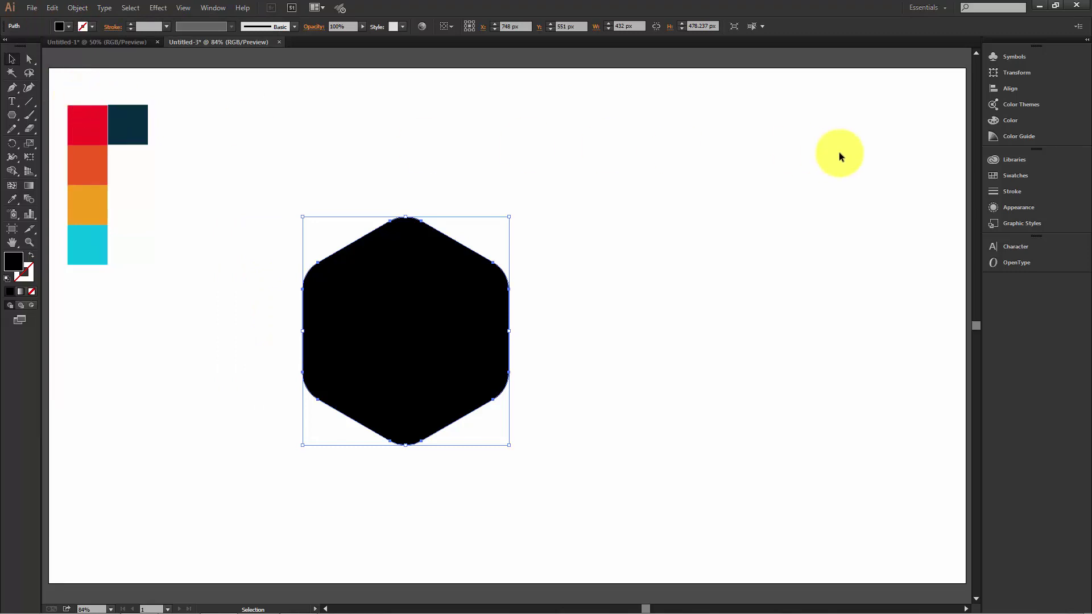
# Fill the copy yellow and shrink it around its centre, leaving a thick black border.
pyautogui.click(1015, 175)
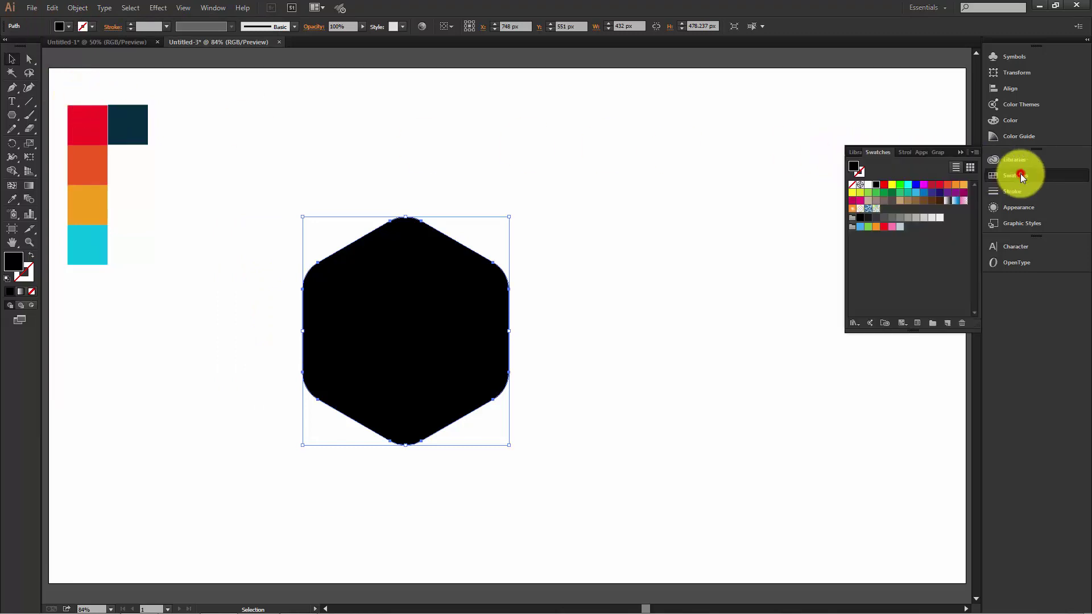
pyautogui.click(892, 185)
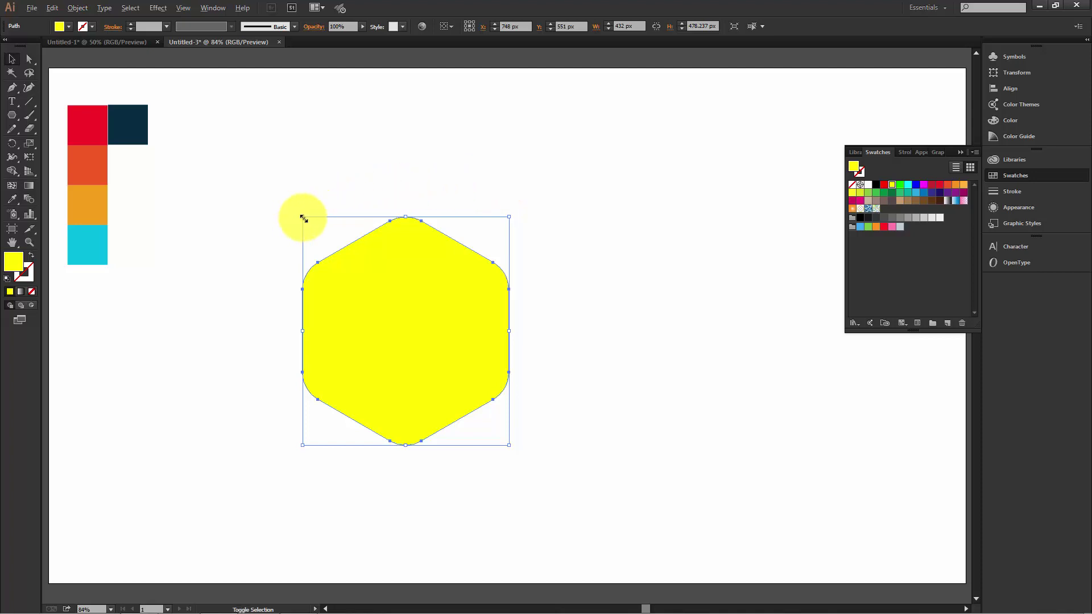
pyautogui.moveTo(303, 218); pyautogui.dragTo(319, 236)
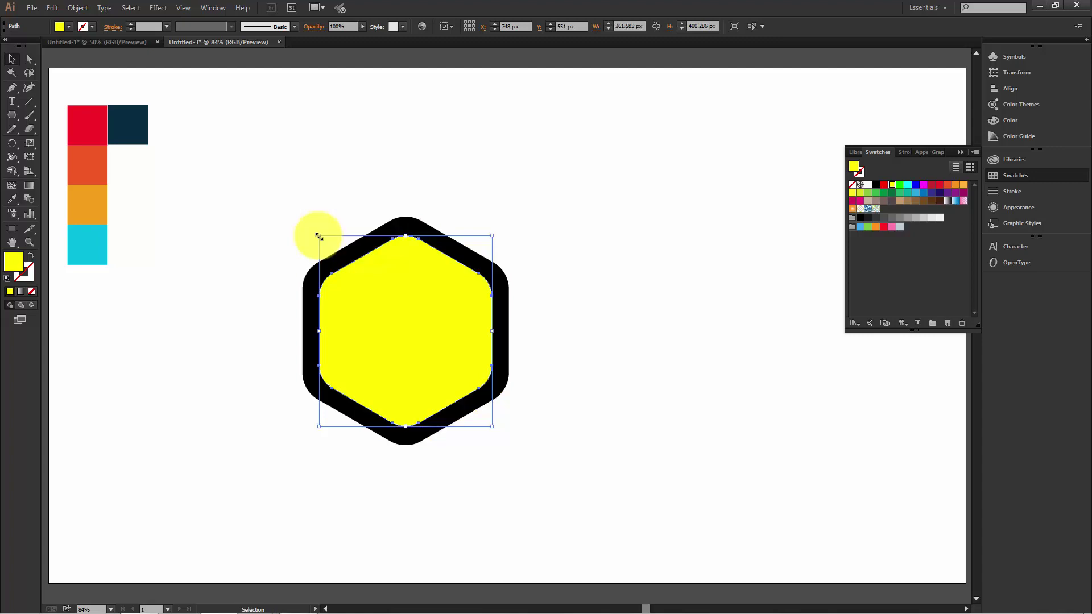
pyautogui.click(333, 198)
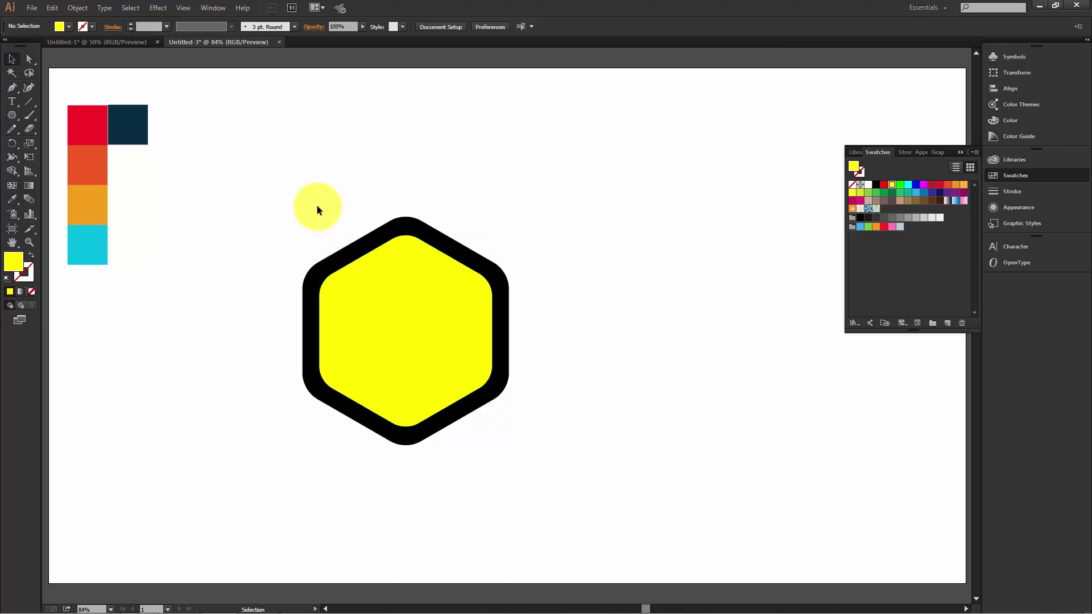
# Divide both stacked hexagons with Pathfinder Divide, then ungroup the pieces.
pyautogui.click(212, 8)
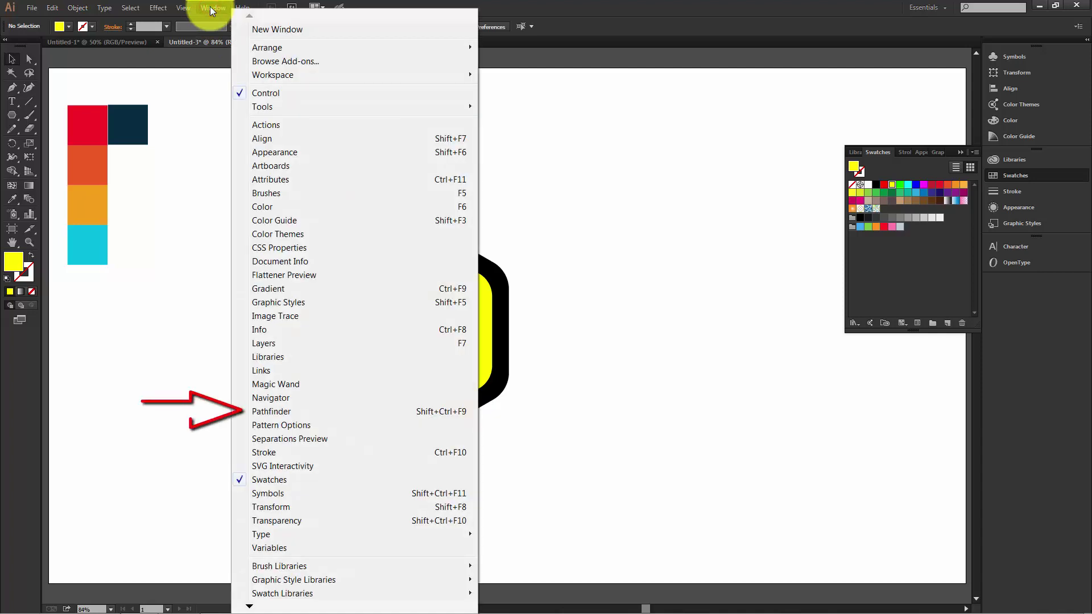
pyautogui.click(289, 414)
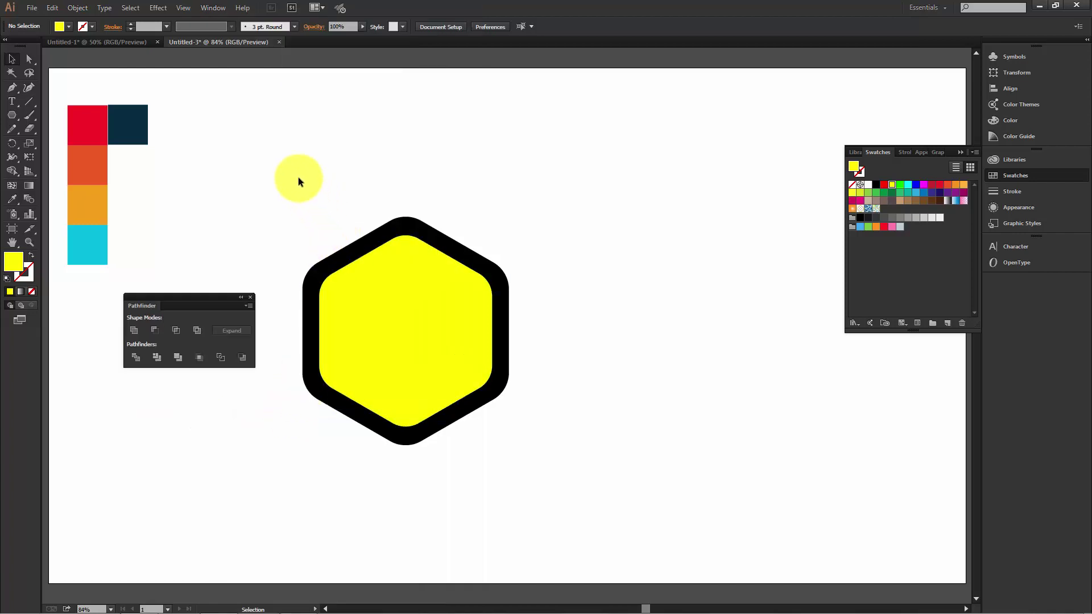
pyautogui.moveTo(299, 178); pyautogui.dragTo(561, 452)
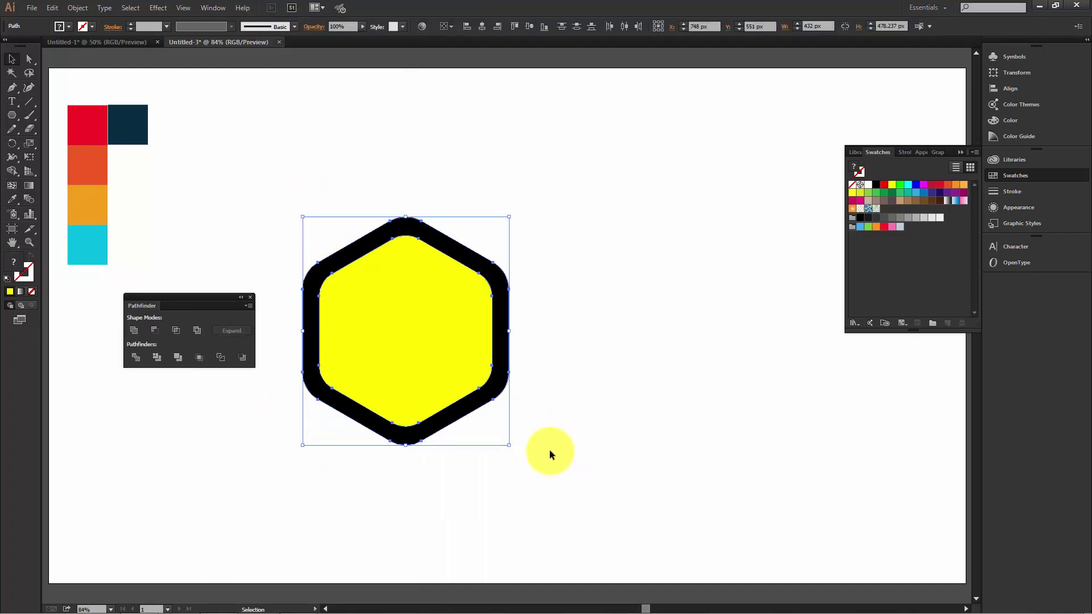
pyautogui.click(137, 356)
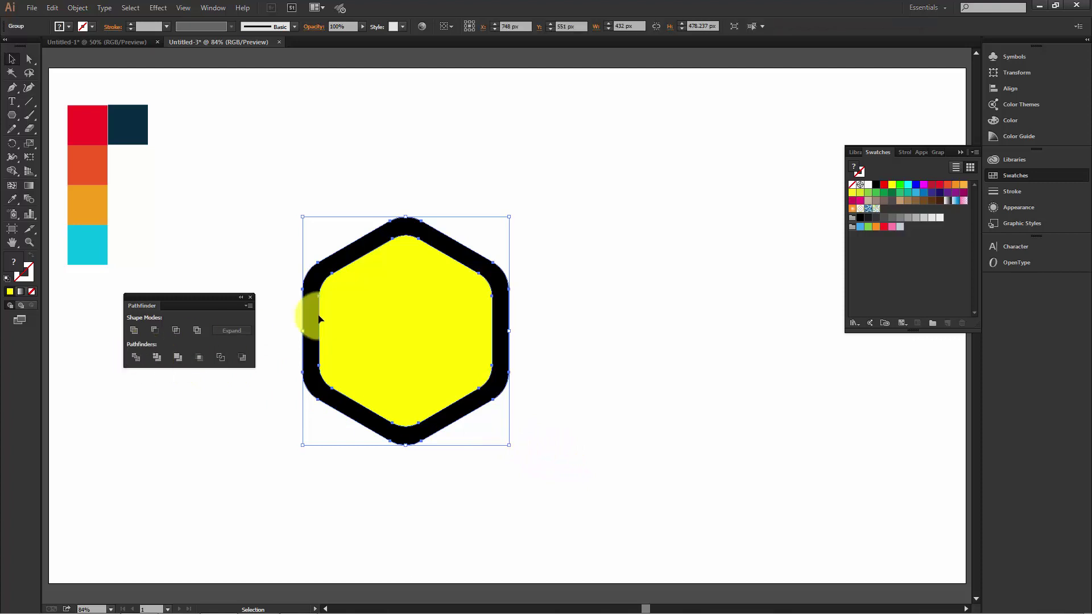
pyautogui.rightClick(373, 294)
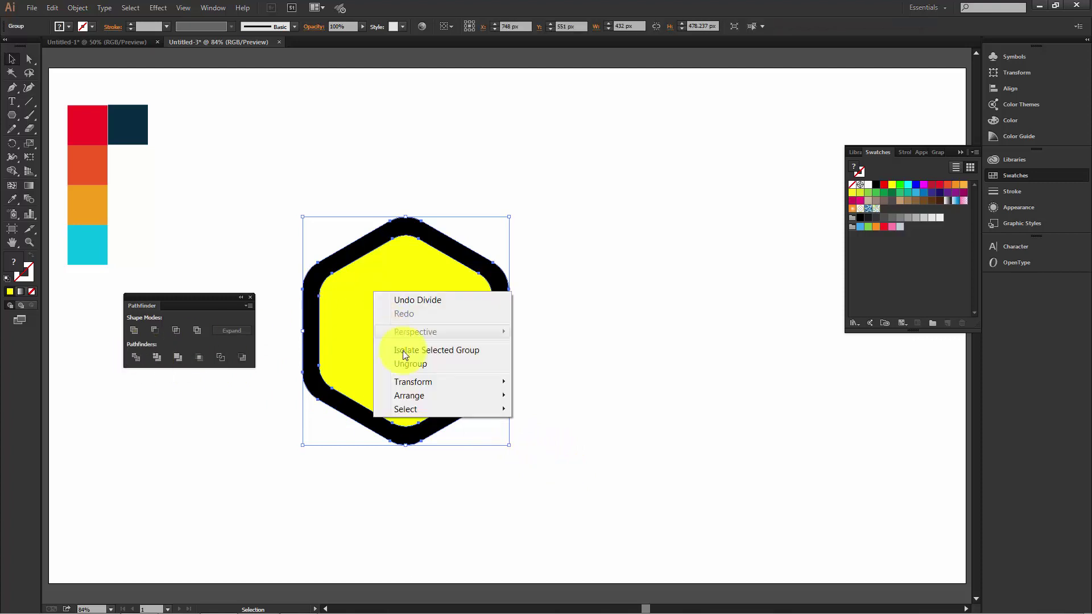
pyautogui.click(410, 363)
pyautogui.click(678, 280)
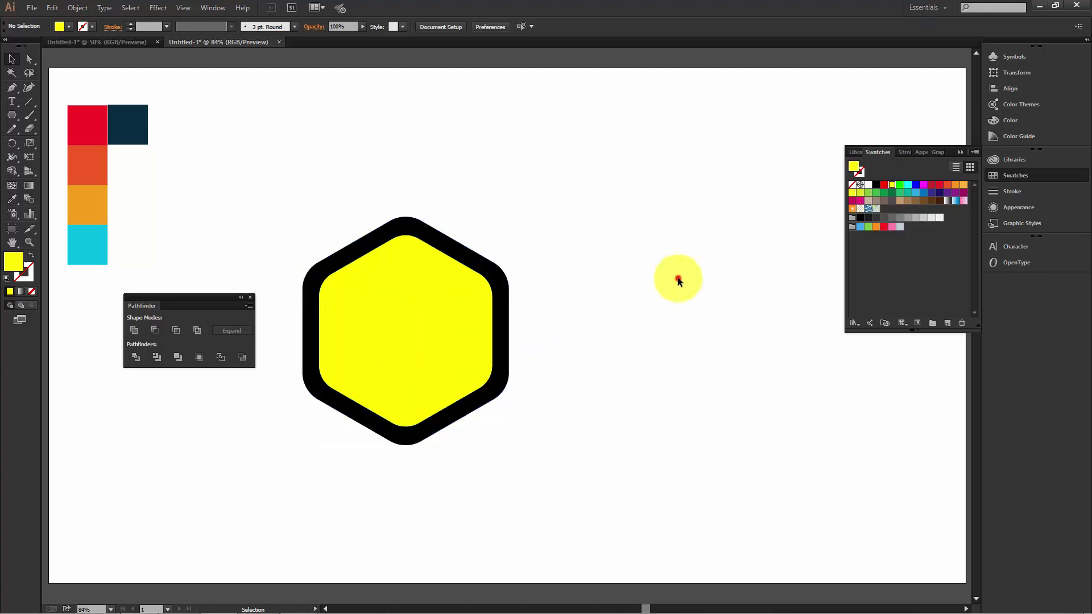
# Pull the yellow piece out of the black ring to the right.
pyautogui.moveTo(670, 359); pyautogui.dragTo(501, 315)
pyautogui.moveTo(200, 296); pyautogui.dragTo(95, 394)
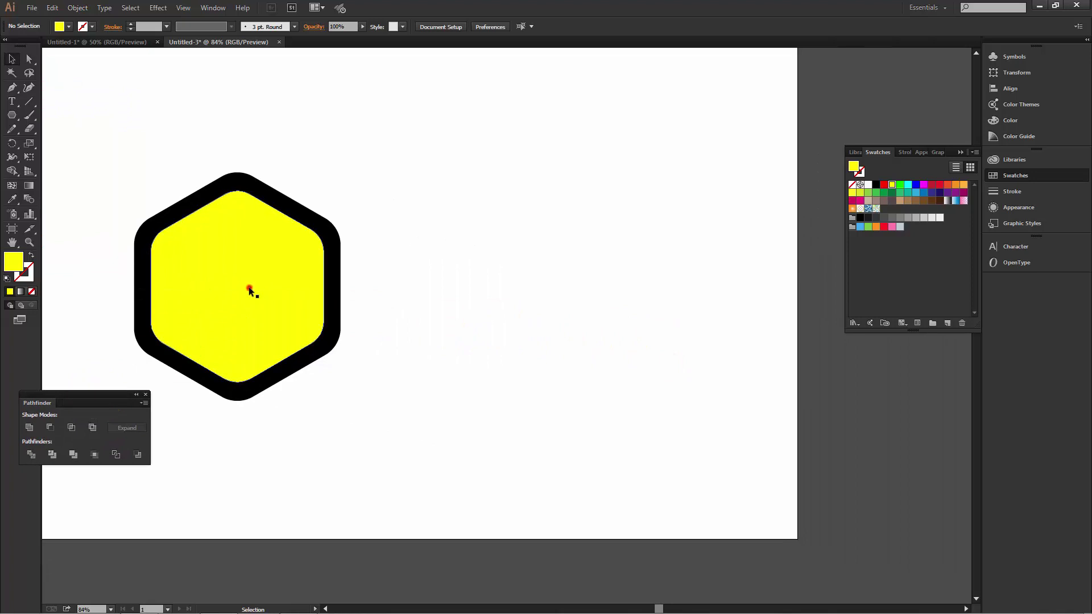
pyautogui.moveTo(251, 290); pyautogui.dragTo(477, 268)
pyautogui.click(602, 265)
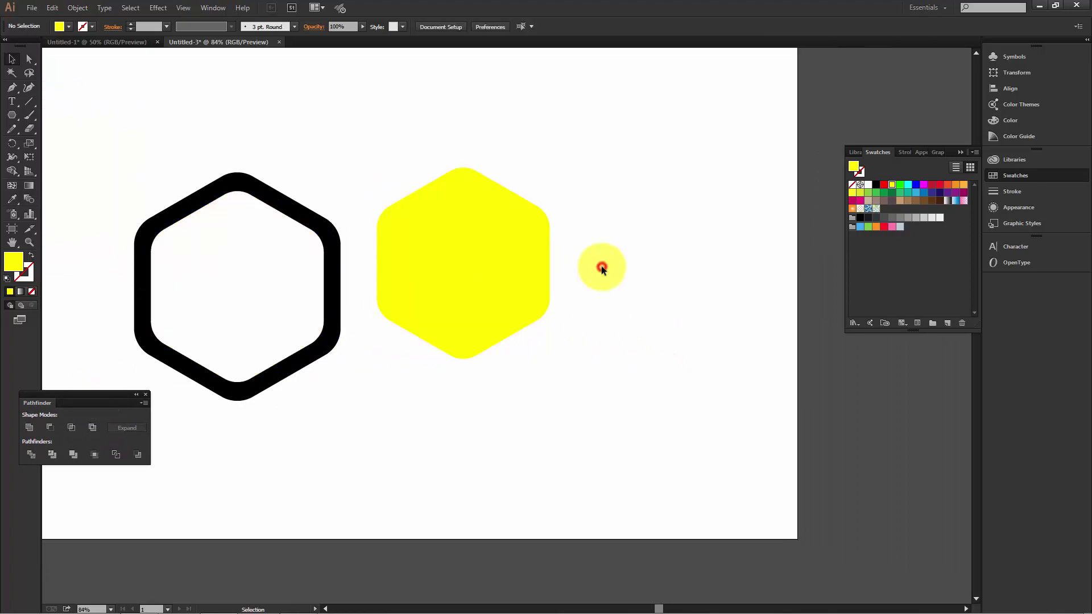
pyautogui.click(484, 257)
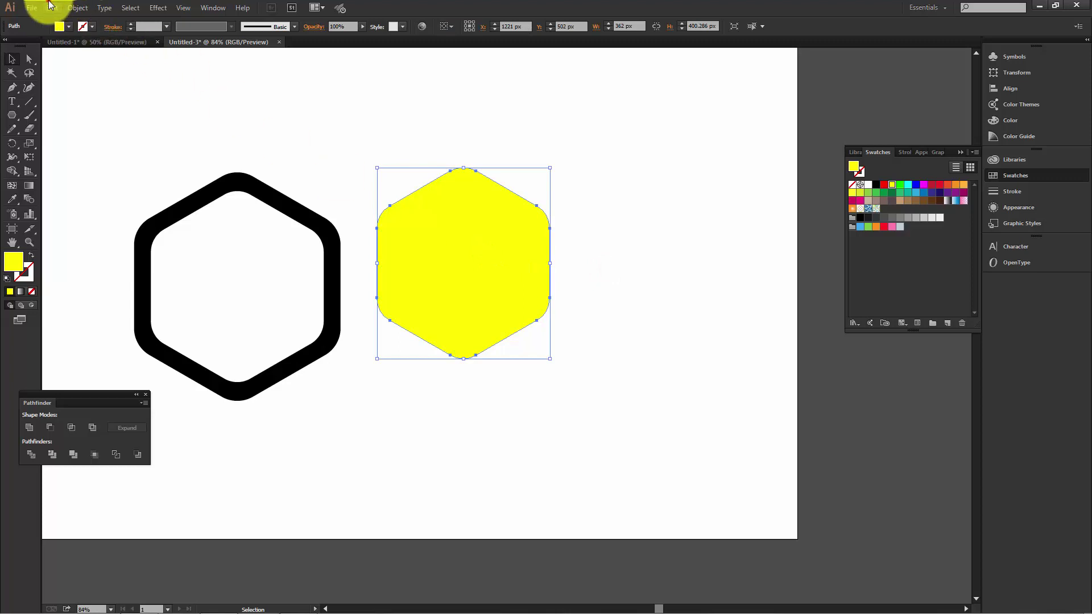
# Paste a copy of the yellow hexagon in front, move it right, and fill it magenta.
pyautogui.click(52, 7)
pyautogui.click(73, 67)
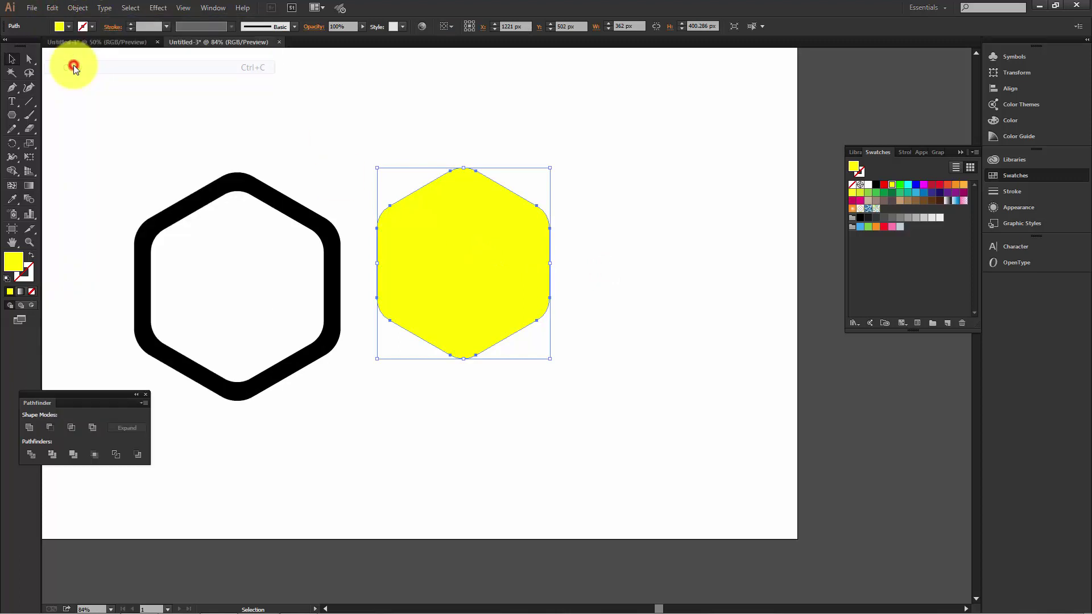
pyautogui.click(52, 8)
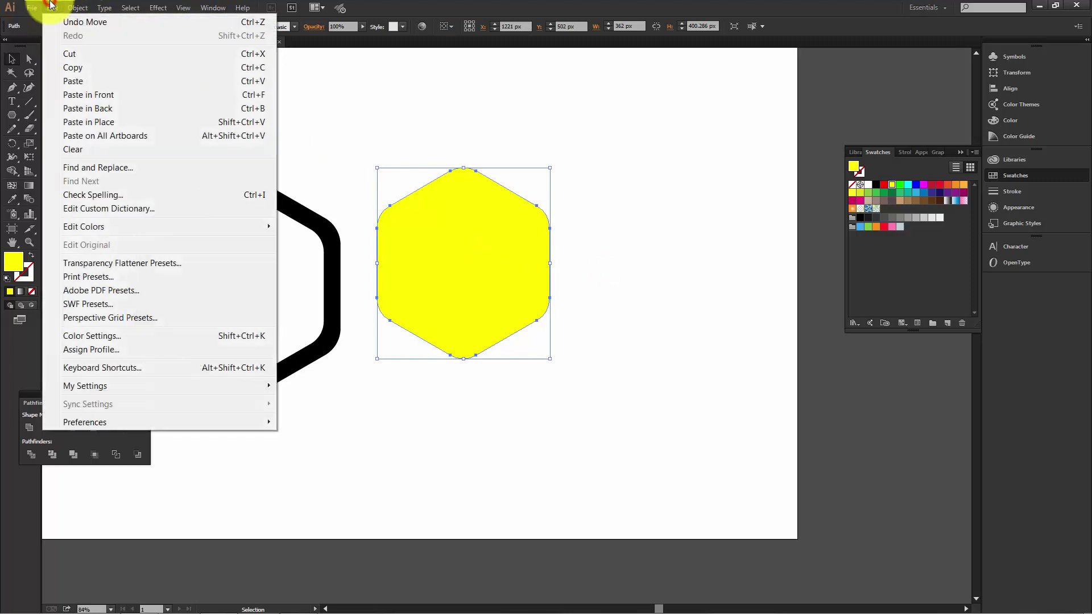
pyautogui.click(88, 94)
pyautogui.moveTo(466, 252); pyautogui.dragTo(683, 260)
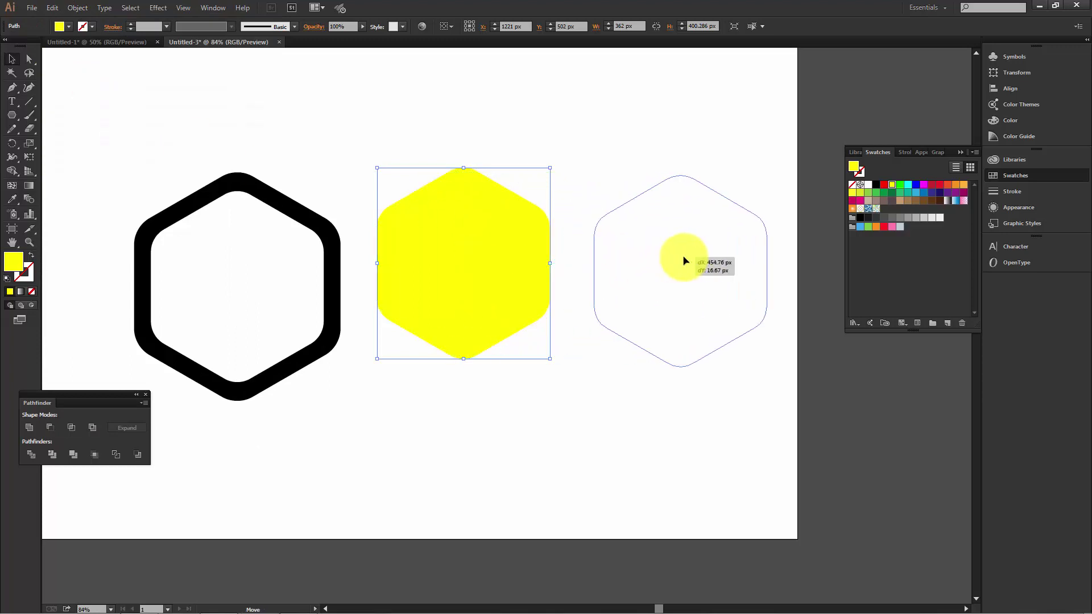
pyautogui.click(860, 200)
pyautogui.click(650, 149)
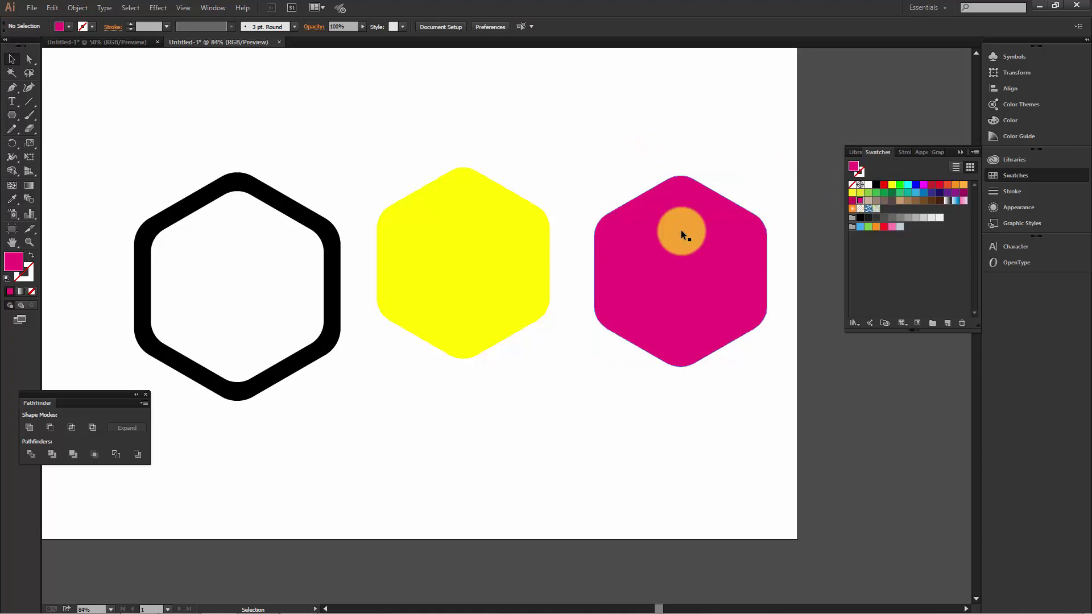
pyautogui.click(680, 230)
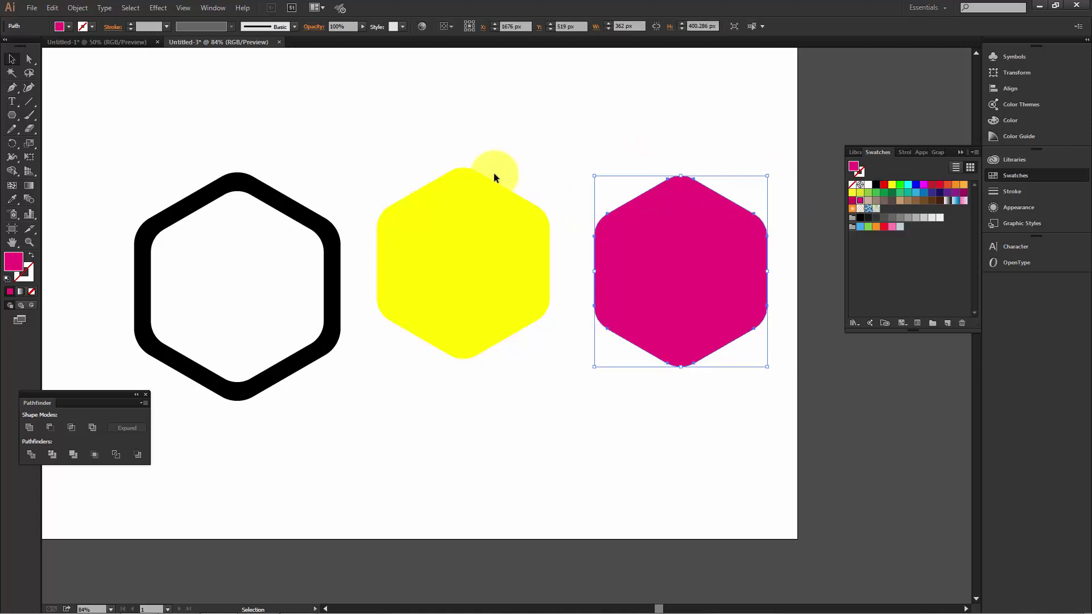
# Split the magenta hexagon into a grid of 4 rows and 1 column.
pyautogui.click(74, 9)
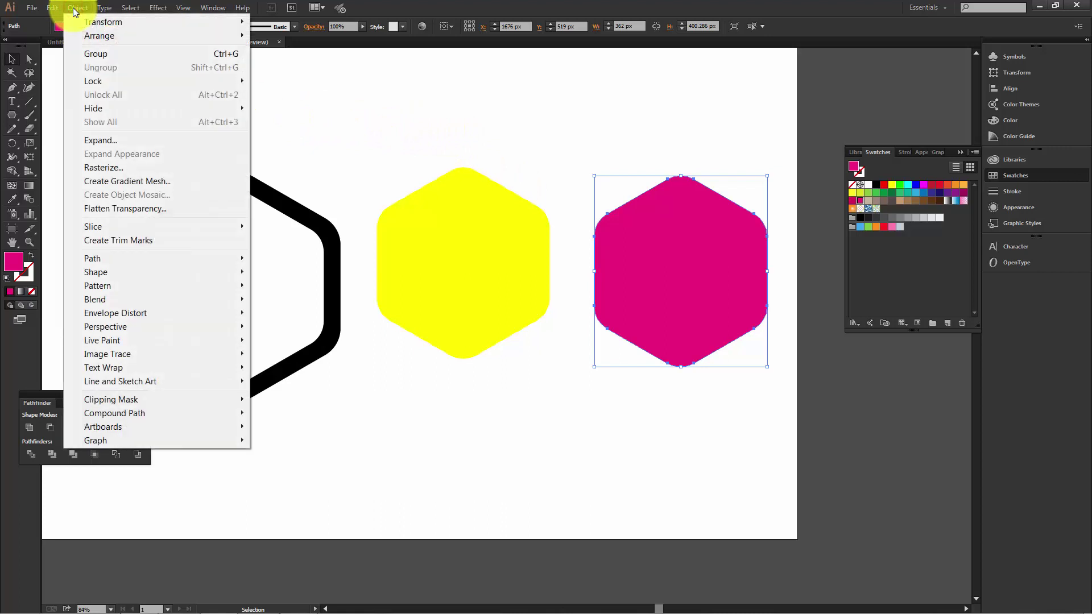
pyautogui.moveTo(154, 258)
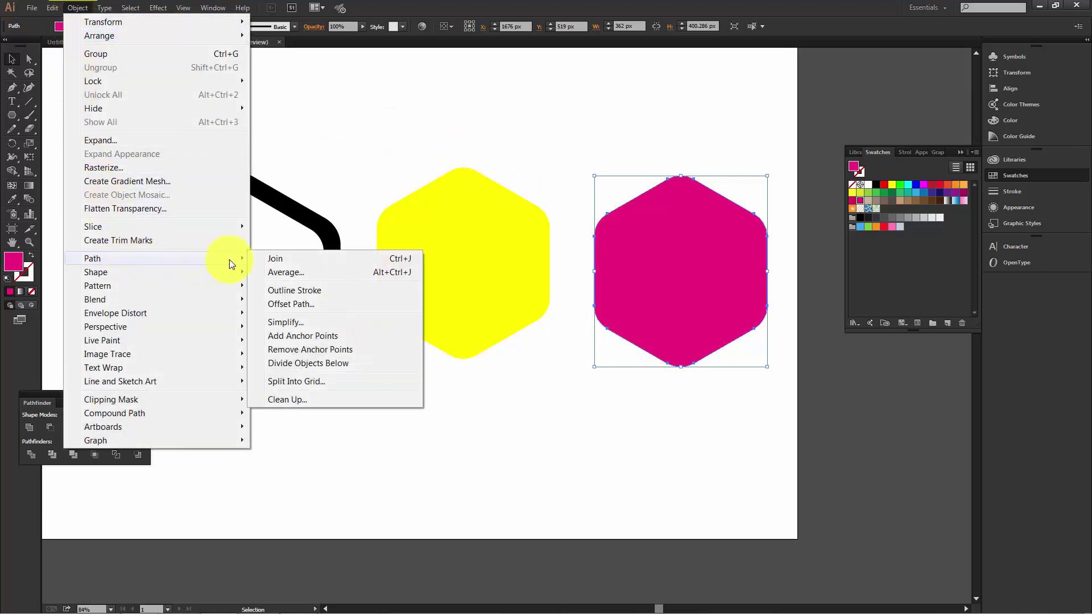
pyautogui.click(295, 381)
pyautogui.moveTo(230, 300); pyautogui.dragTo(459, 192)
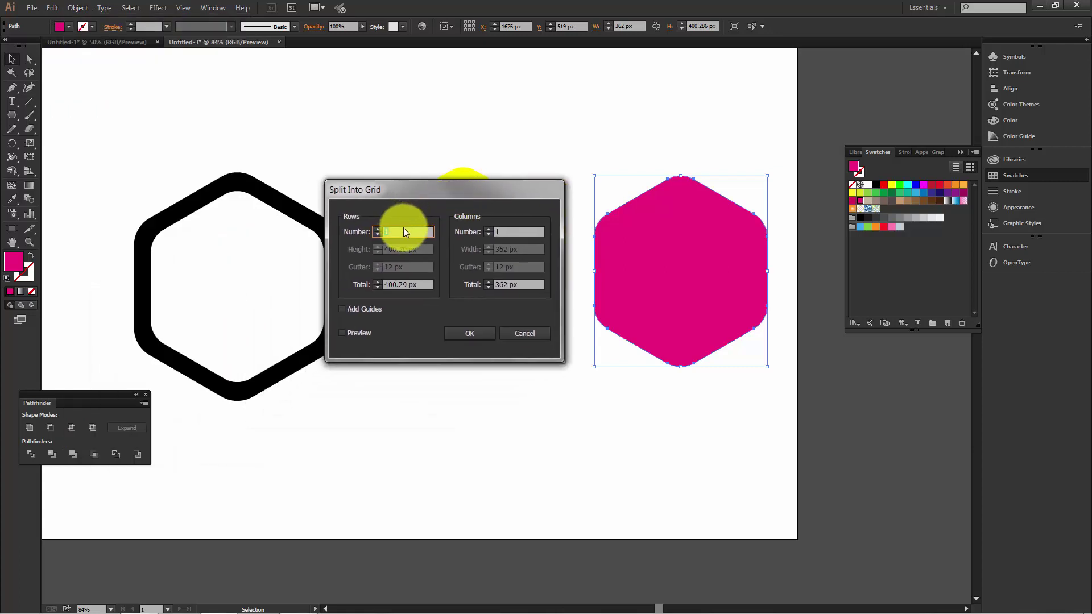
pyautogui.write('4')
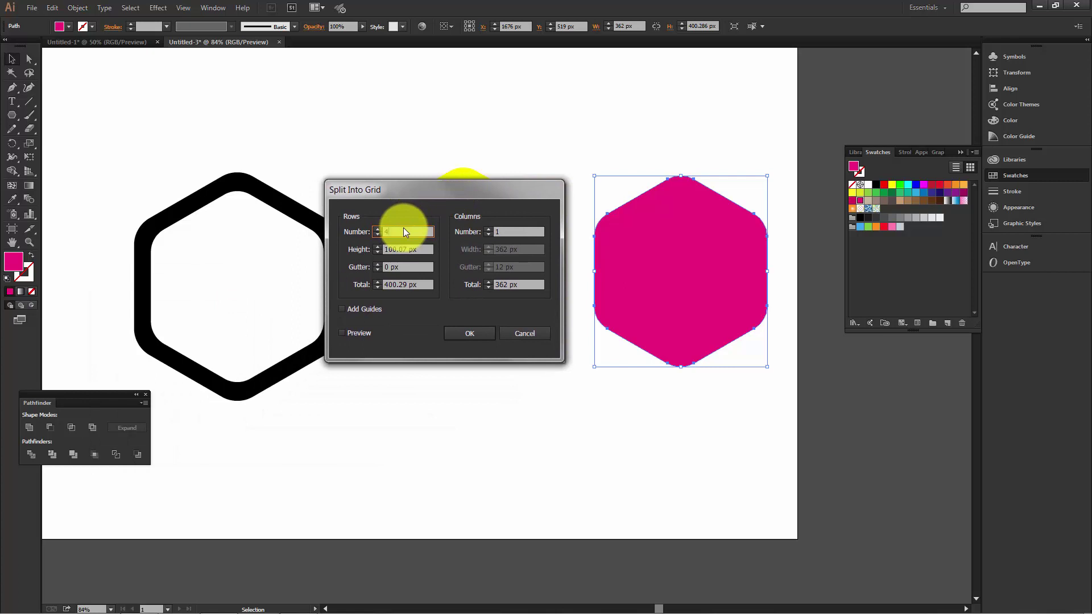
pyautogui.click(508, 232)
pyautogui.click(352, 335)
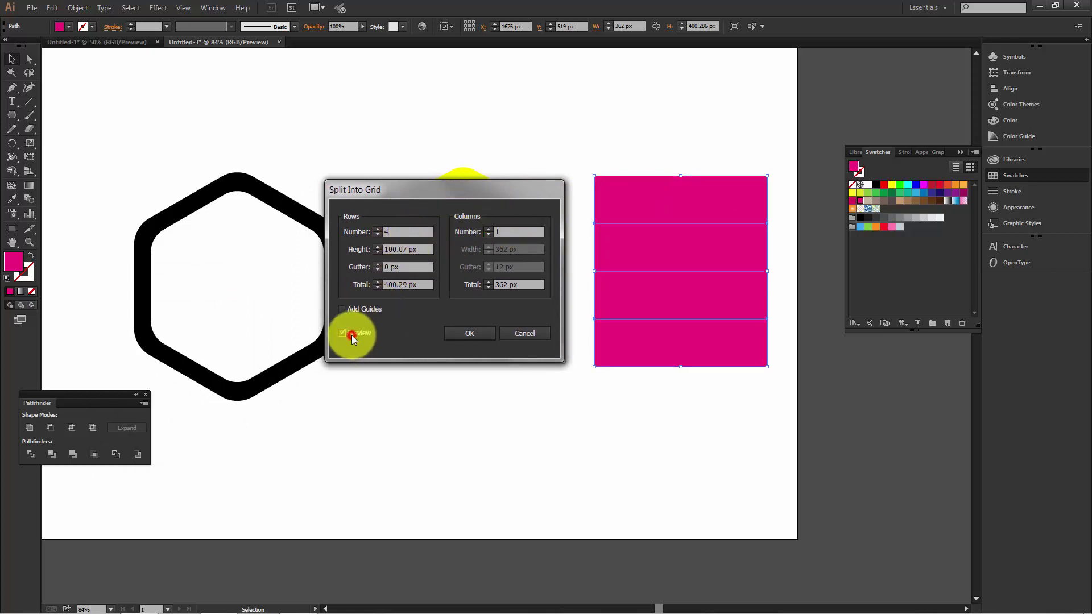
pyautogui.click(467, 334)
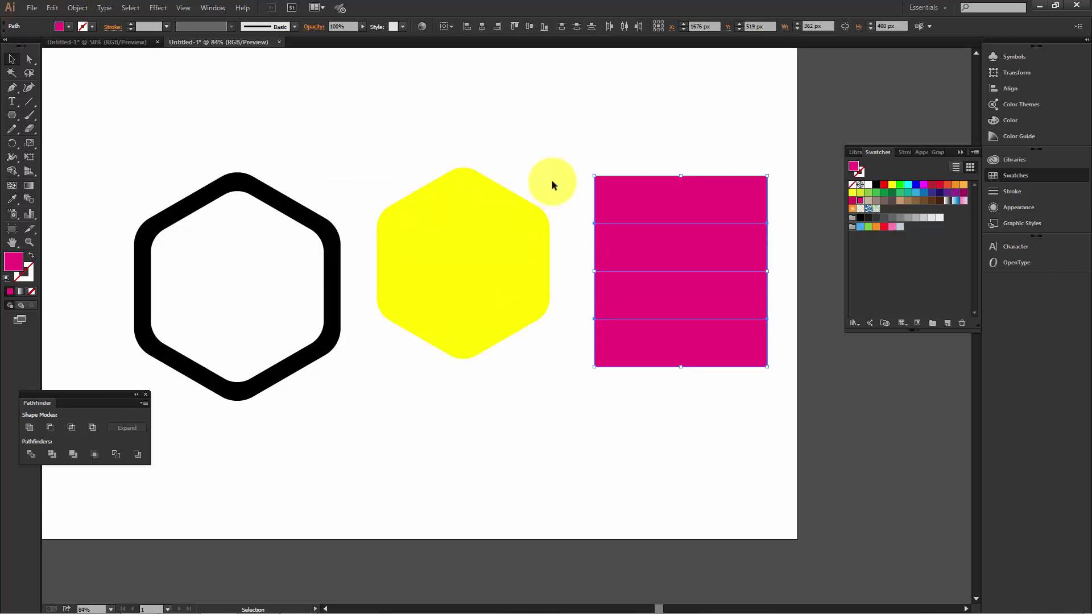
# Place the yellow hexagon over the banded magenta square, Divide them, and ungroup the pieces.
pyautogui.click(585, 147)
pyautogui.moveTo(604, 142); pyautogui.dragTo(527, 162)
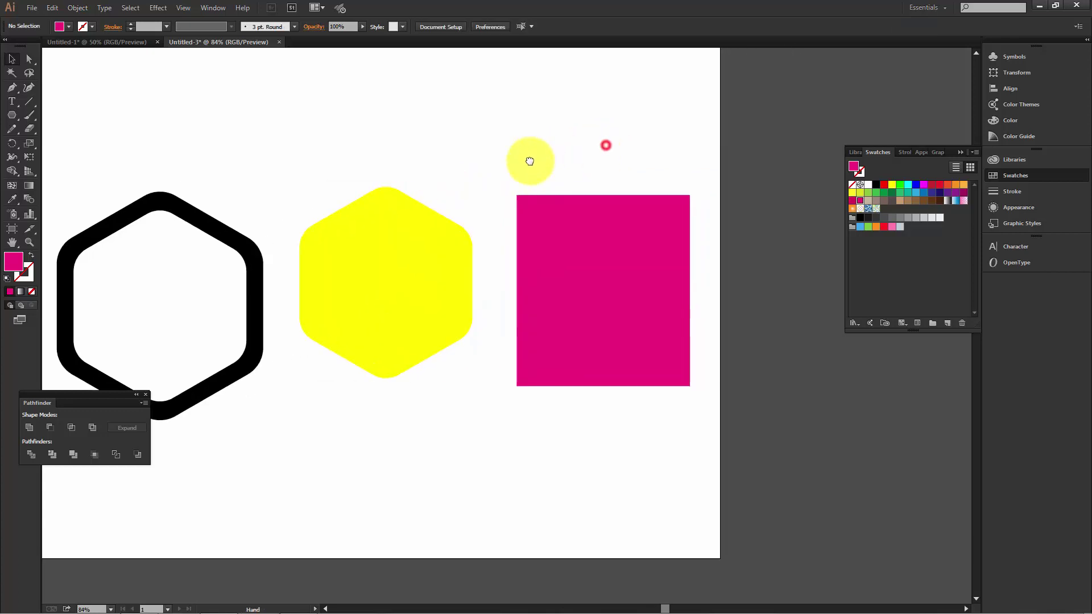
pyautogui.moveTo(370, 273); pyautogui.dragTo(585, 277)
pyautogui.click(555, 153)
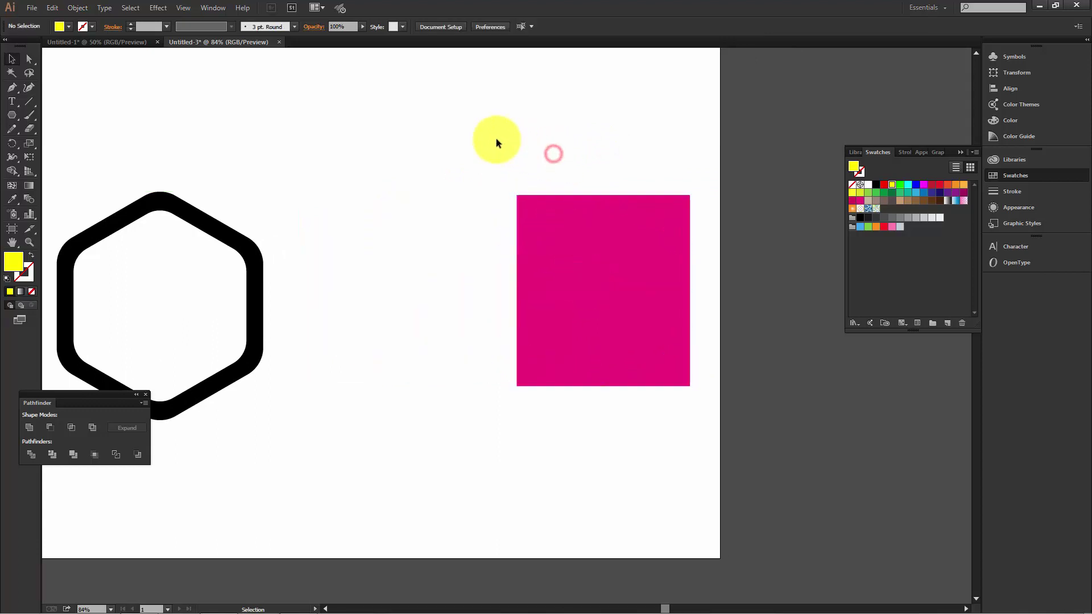
pyautogui.moveTo(451, 148); pyautogui.dragTo(693, 430)
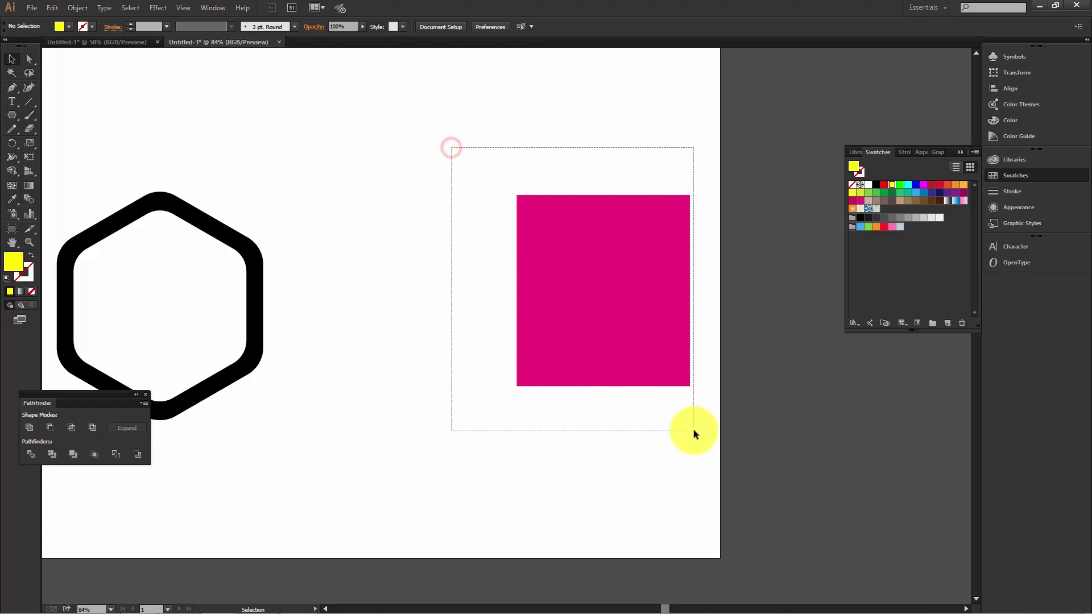
pyautogui.moveTo(622, 316)
pyautogui.mouseDown()
pyautogui.moveTo(598, 317)
pyautogui.moveTo(704, 319)
pyautogui.moveTo(511, 329)
pyautogui.mouseUp()
pyautogui.moveTo(104, 395); pyautogui.dragTo(428, 429)
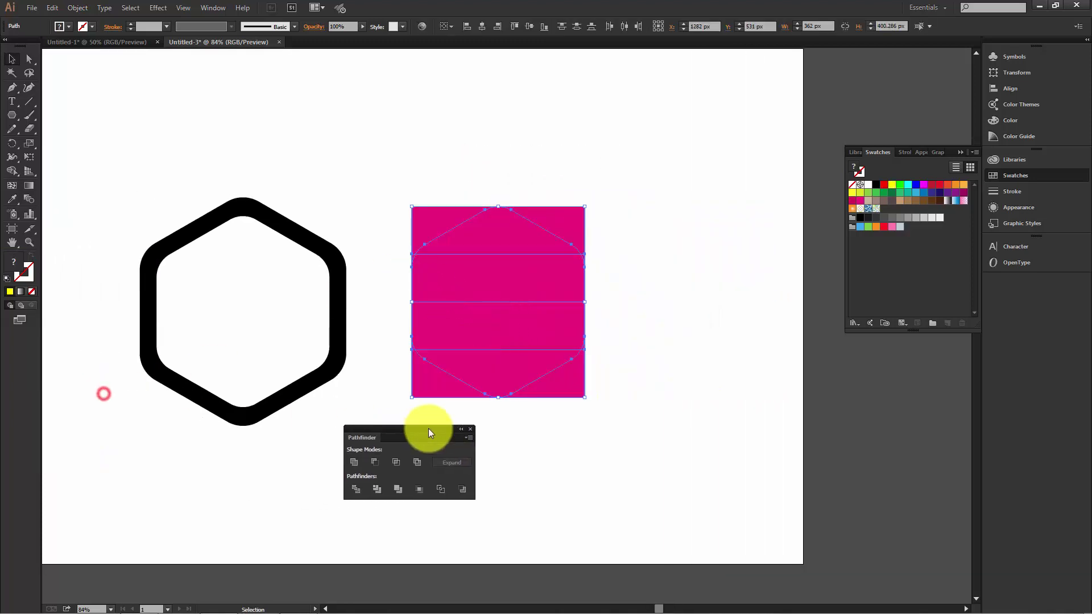
pyautogui.click(357, 486)
pyautogui.rightClick(465, 276)
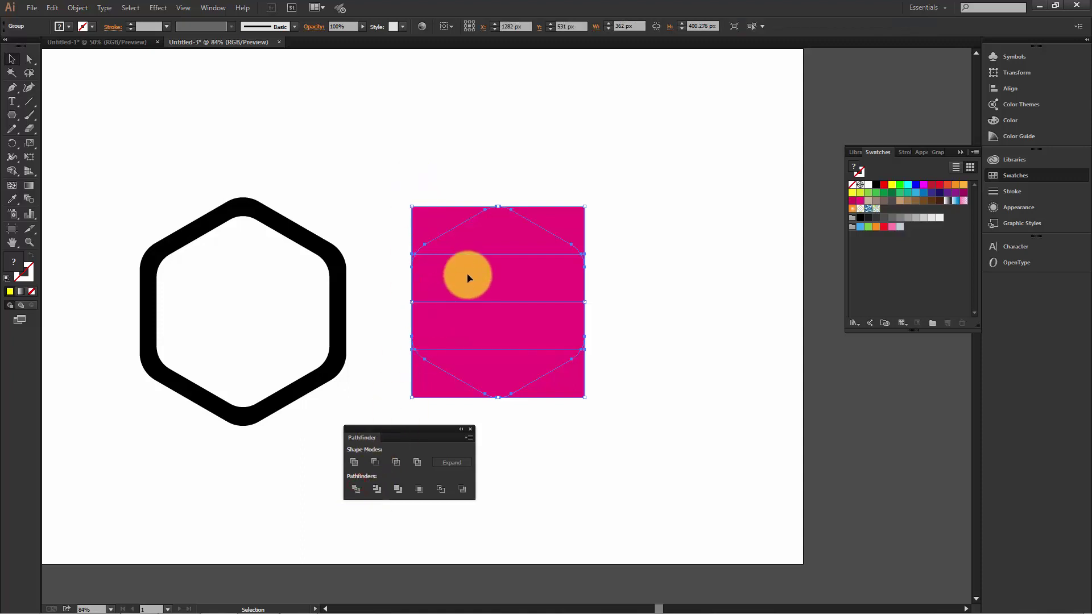
pyautogui.click(512, 348)
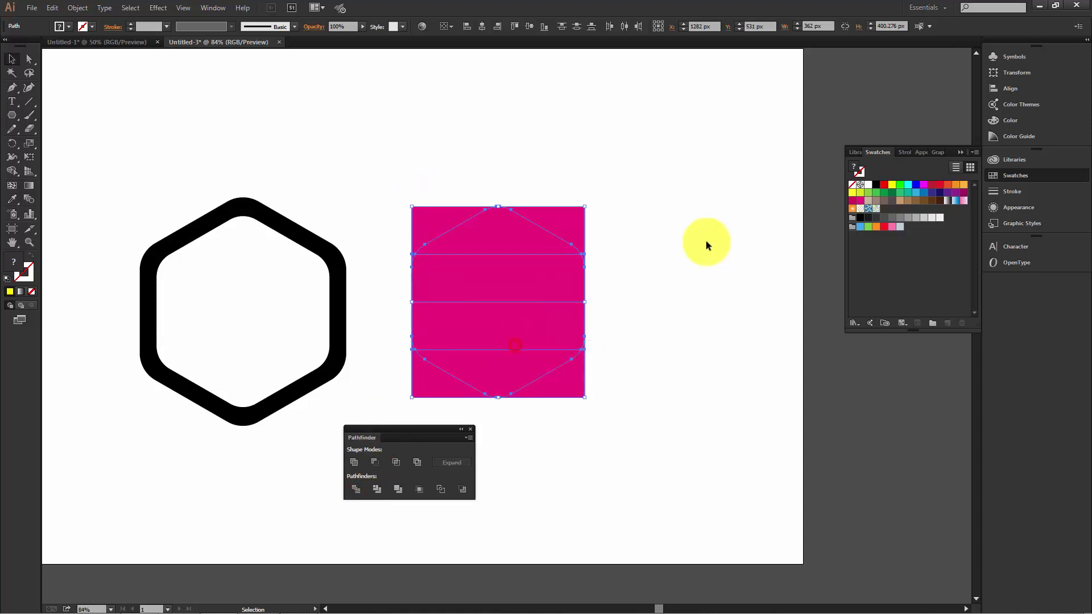
# Delete the top-left and top-right corner pieces outside the hexagon.
pyautogui.click(704, 238)
pyautogui.click(562, 214)
pyautogui.press('Delete')
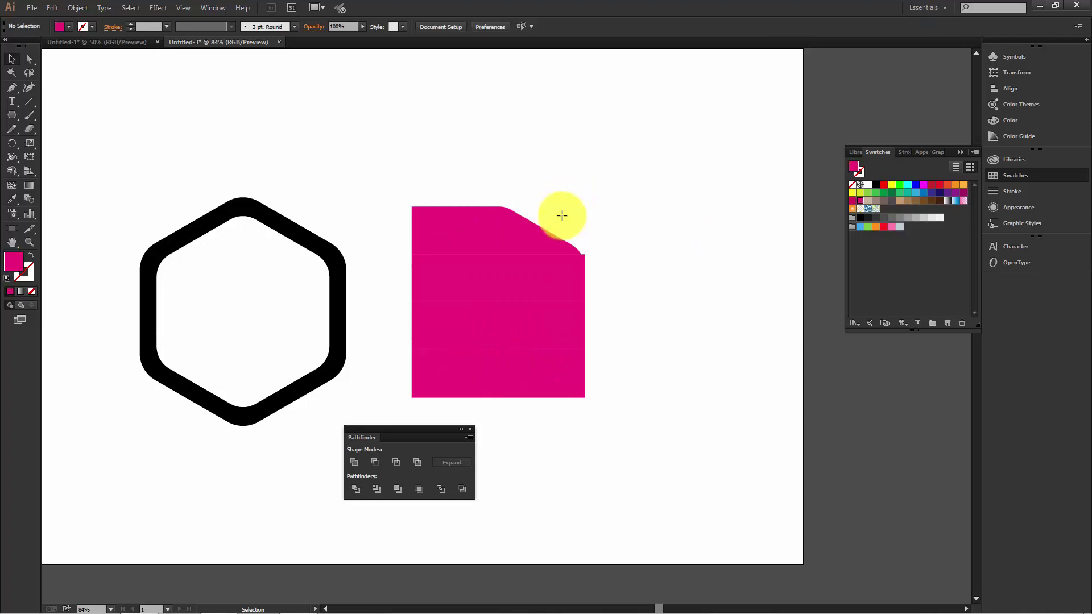
pyautogui.click(434, 219)
pyautogui.press('Delete')
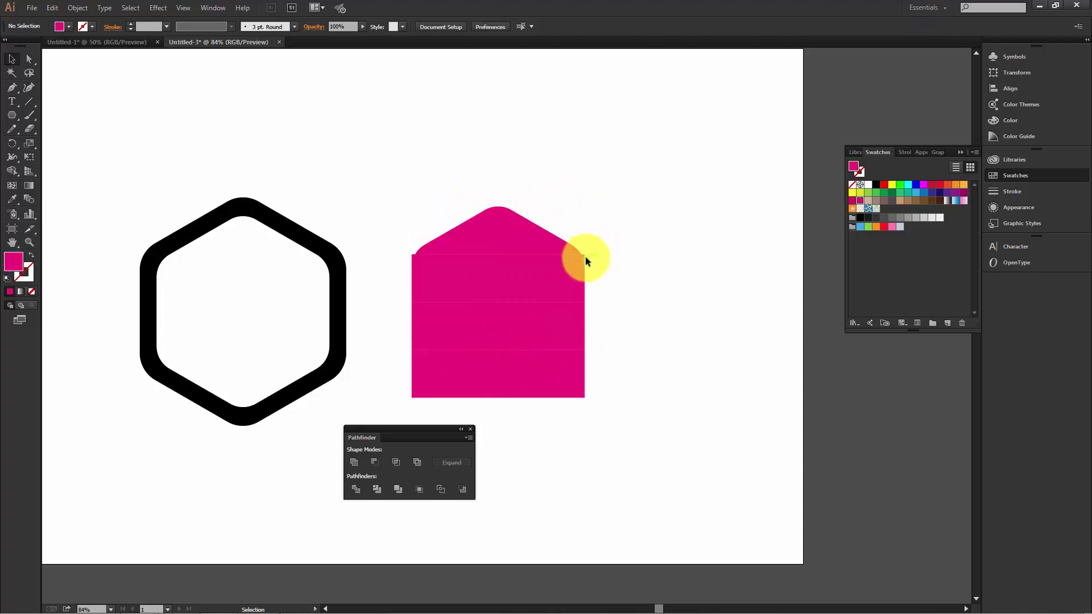
pyautogui.click(586, 257)
pyautogui.press('Delete')
pyautogui.hotkey('ctrl', 'z')
pyautogui.click(633, 237)
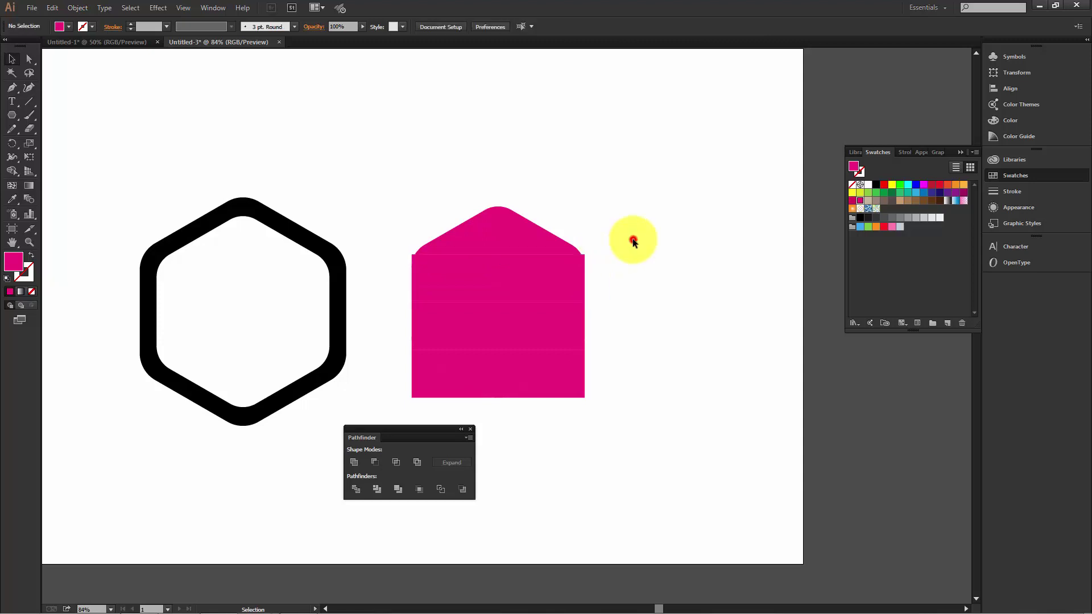
# Zoom in and delete the four remaining corner slivers around the banded hexagon.
pyautogui.hotkey('ctrl', '+')
pyautogui.hotkey('ctrl', '+')
pyautogui.hotkey('ctrl', '+')
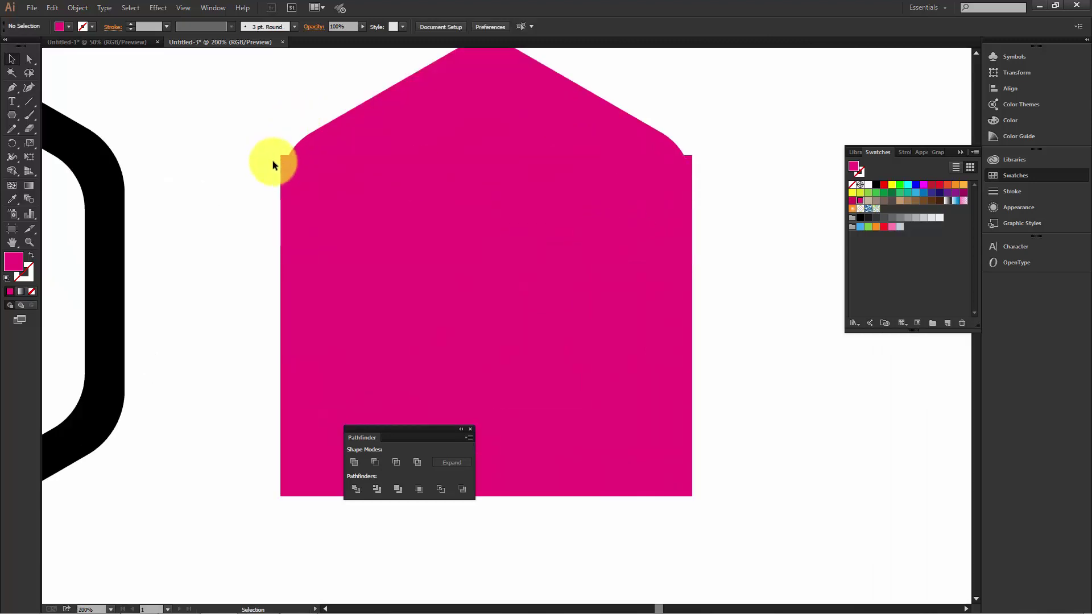
pyautogui.click(282, 161)
pyautogui.press('Delete')
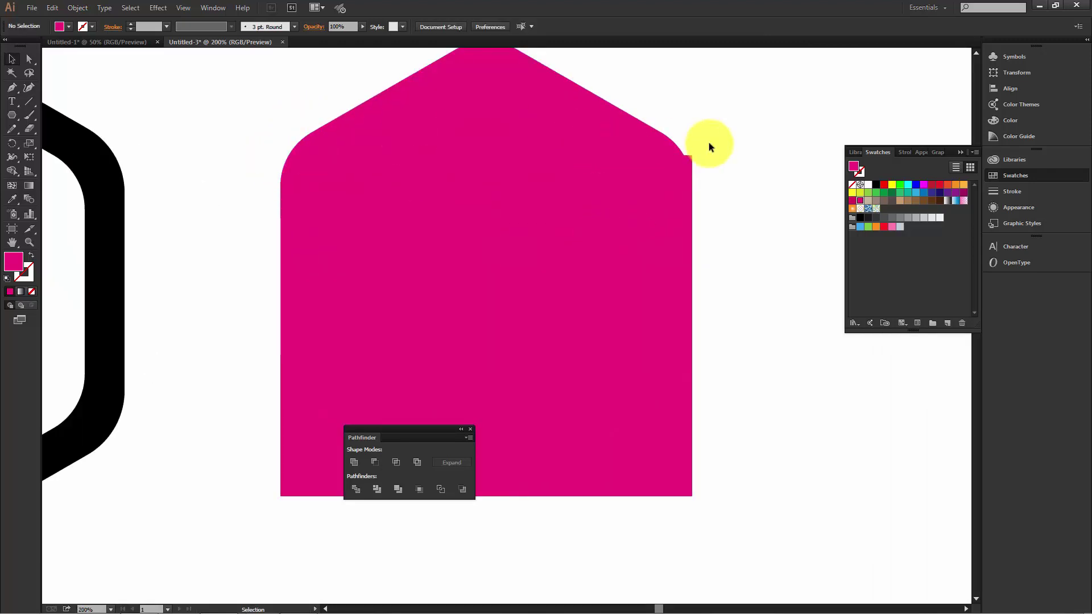
pyautogui.click(694, 157)
pyautogui.press('Delete')
pyautogui.click(651, 483)
pyautogui.press('Delete')
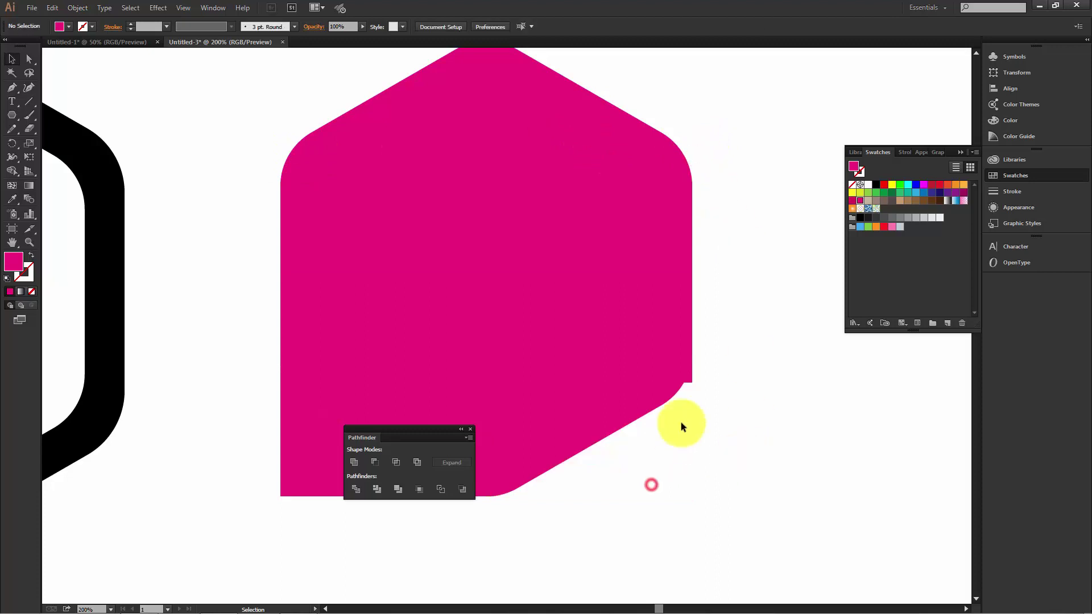
pyautogui.click(691, 376)
pyautogui.click(317, 470)
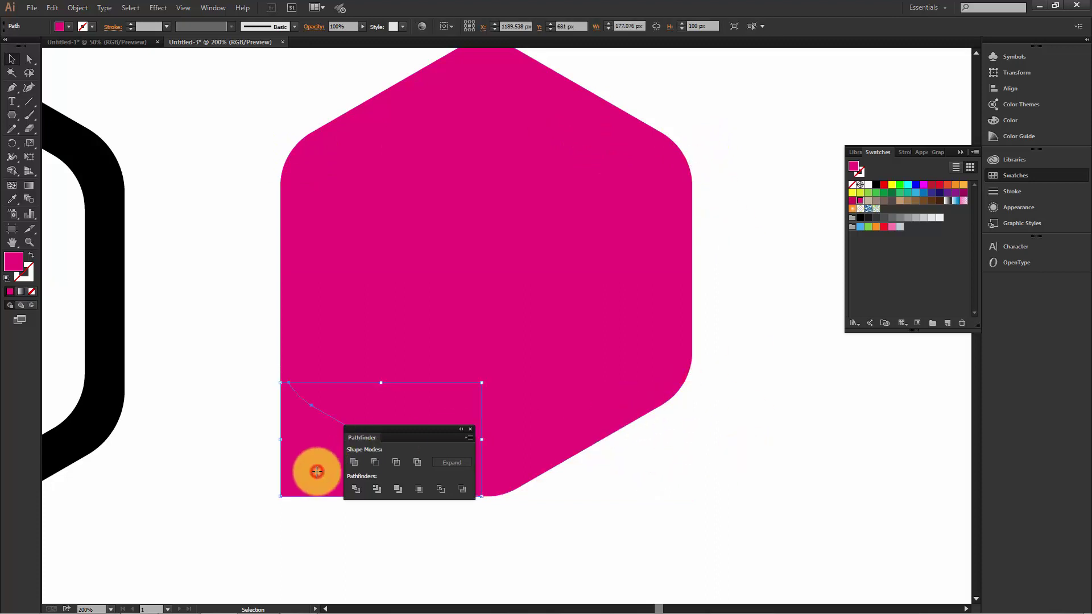
pyautogui.press('Delete')
pyautogui.click(282, 377)
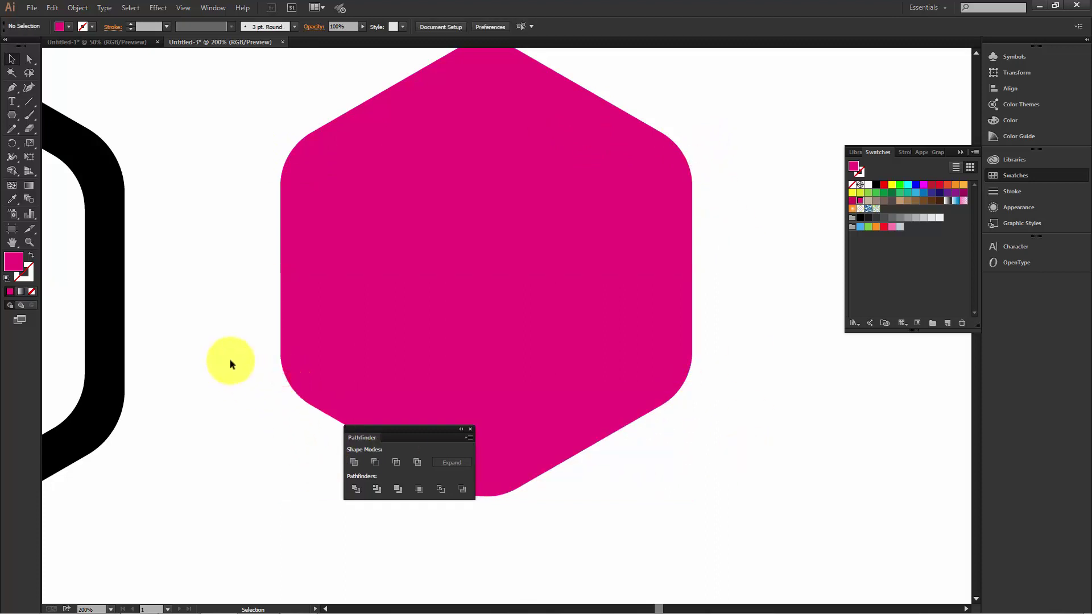
pyautogui.hotkey('ctrl', '-')
pyautogui.hotkey('ctrl', '-')
pyautogui.hotkey('ctrl', '-')
pyautogui.hotkey('ctrl', '-')
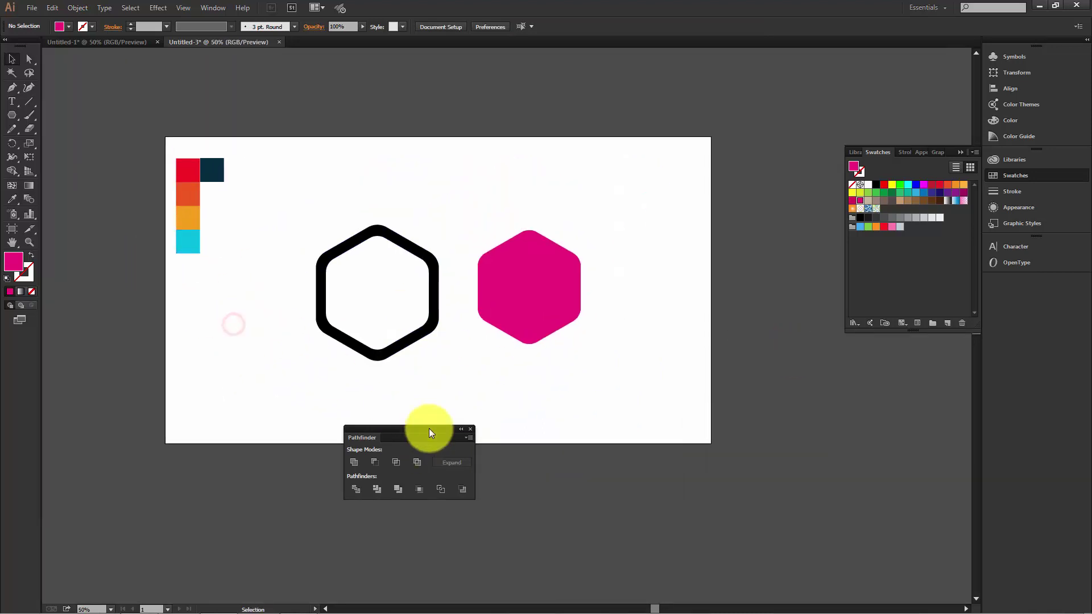
# Eyedropper the top stripe red and the second stripe orange-red from the sample squares.
pyautogui.moveTo(431, 428); pyautogui.dragTo(142, 510)
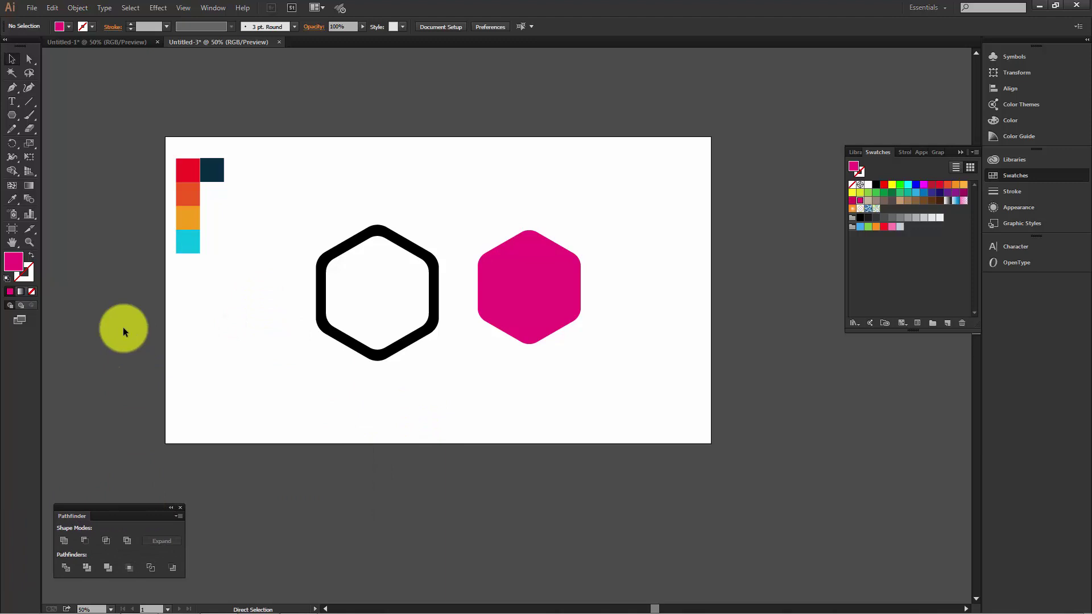
pyautogui.hotkey('ctrl', '0')
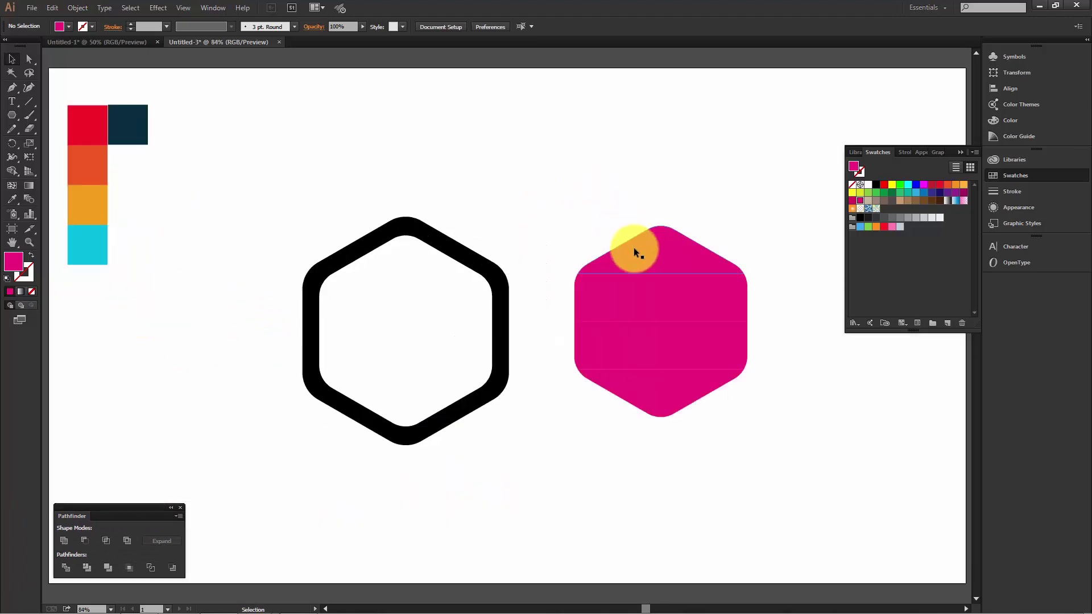
pyautogui.click(634, 247)
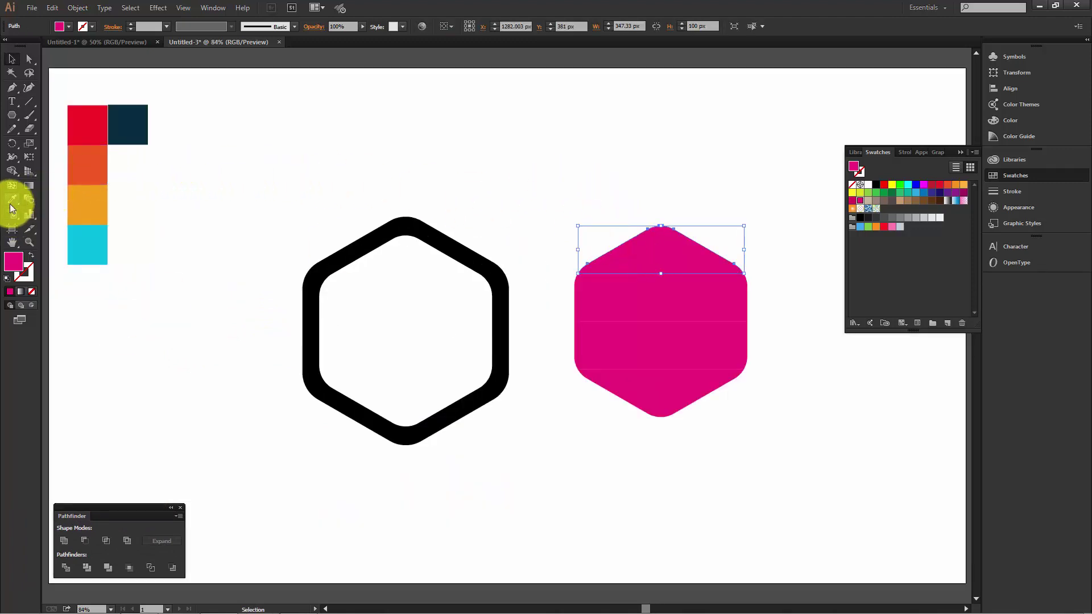
pyautogui.click(11, 199)
pyautogui.click(69, 201)
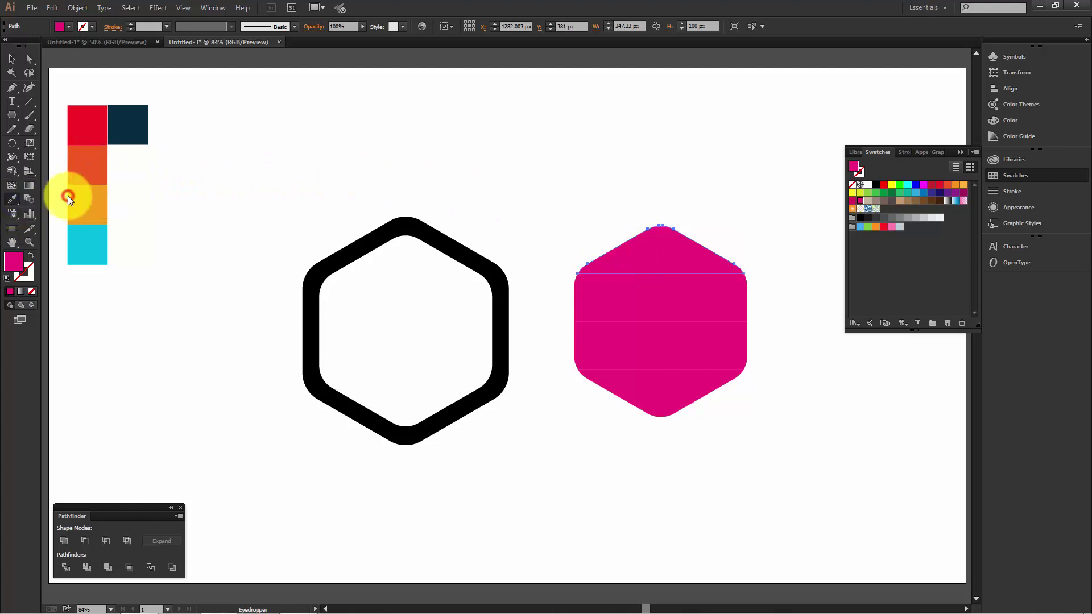
pyautogui.click(69, 116)
pyautogui.click(11, 55)
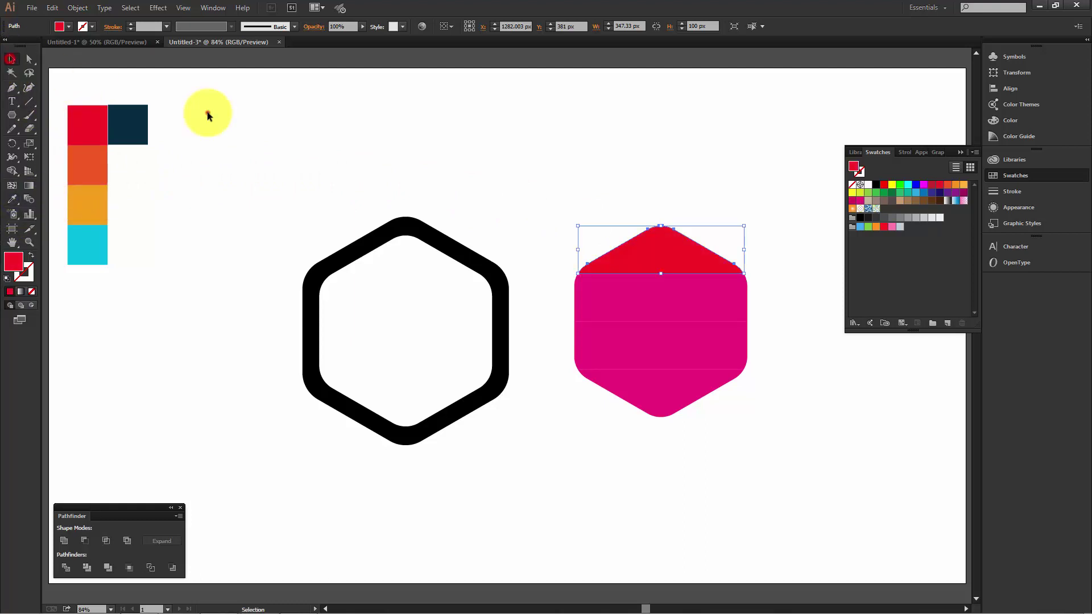
pyautogui.click(675, 288)
pyautogui.click(12, 199)
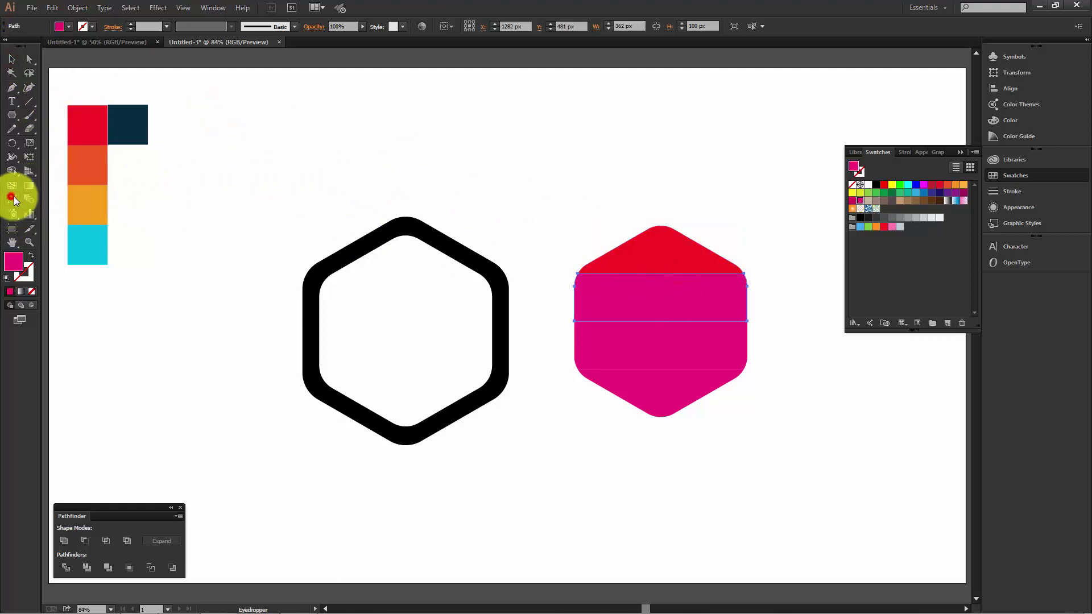
pyautogui.click(88, 163)
# Eyedropper the third stripe orange and the bottom stripe cyan from the sample squares.
pyautogui.click(10, 57)
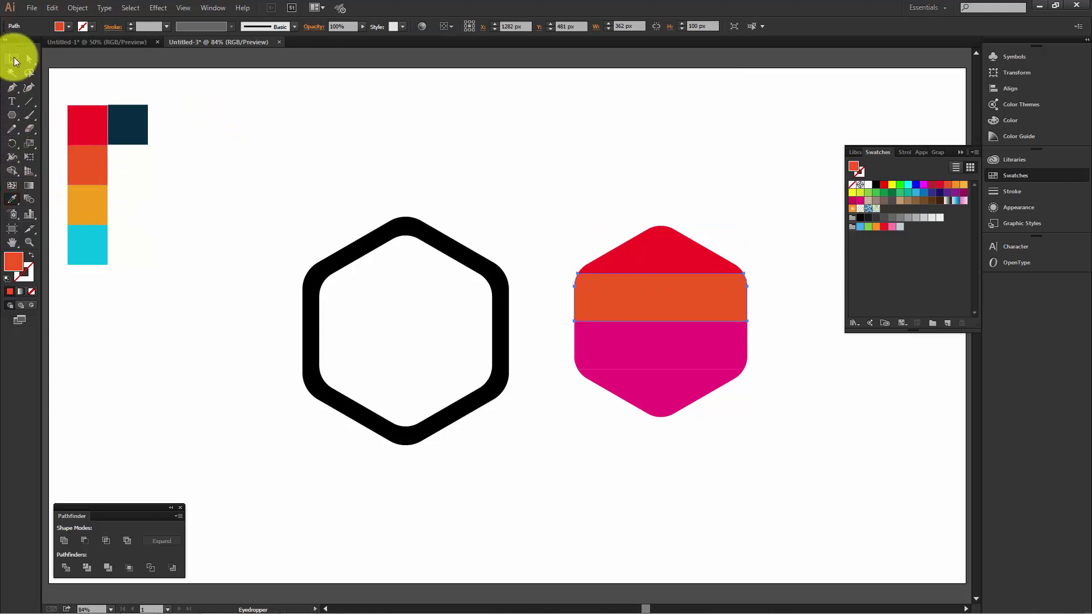
pyautogui.click(366, 157)
pyautogui.click(675, 335)
pyautogui.click(601, 330)
pyautogui.click(11, 199)
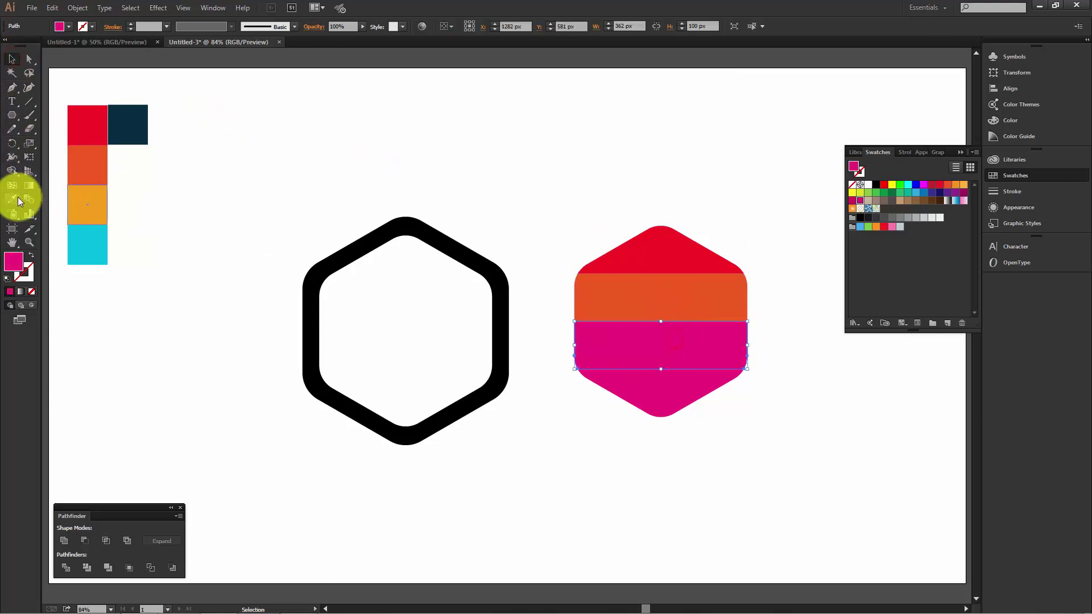
pyautogui.click(83, 204)
pyautogui.click(11, 58)
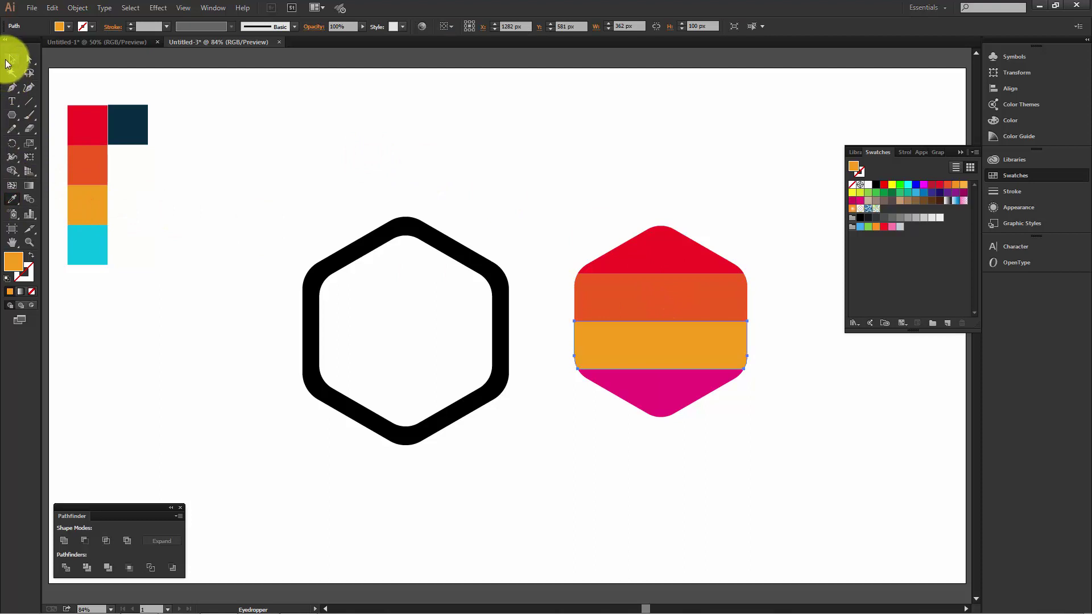
pyautogui.click(343, 107)
pyautogui.click(635, 388)
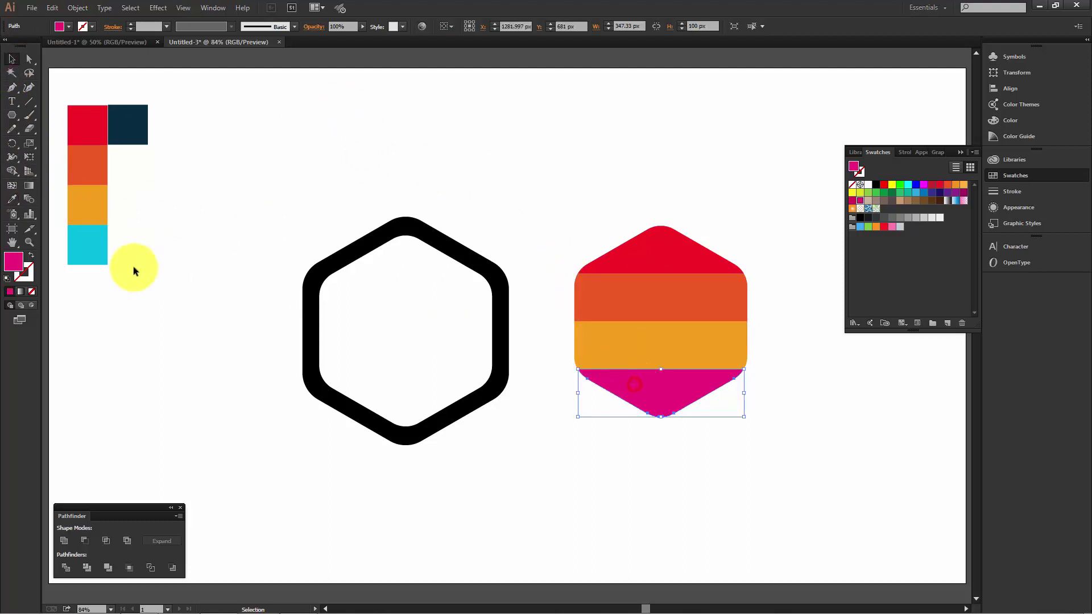
pyautogui.click(11, 199)
pyautogui.click(84, 244)
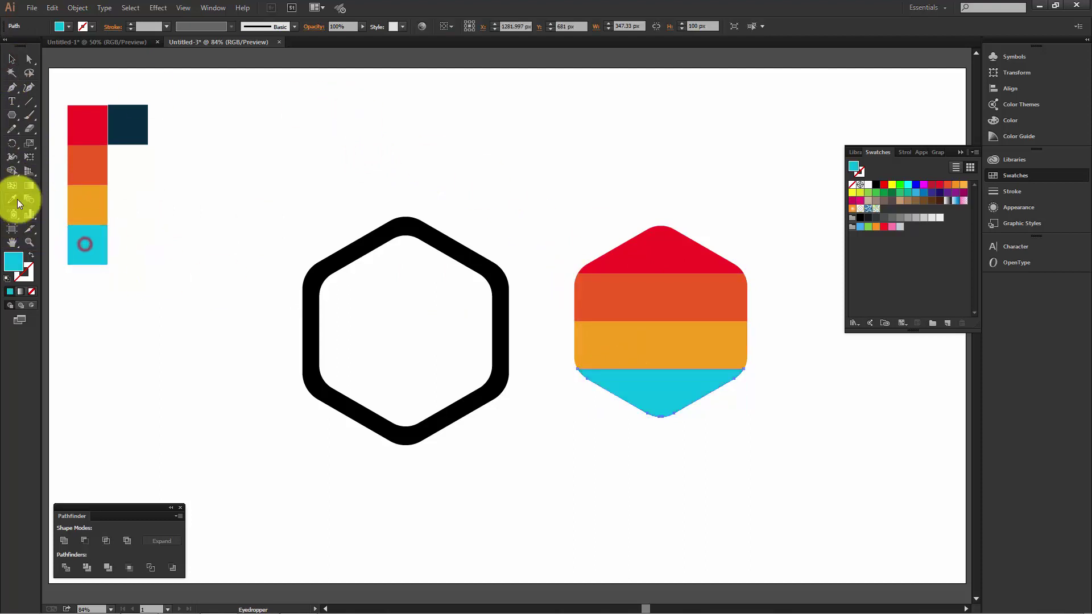
pyautogui.click(12, 58)
pyautogui.click(316, 134)
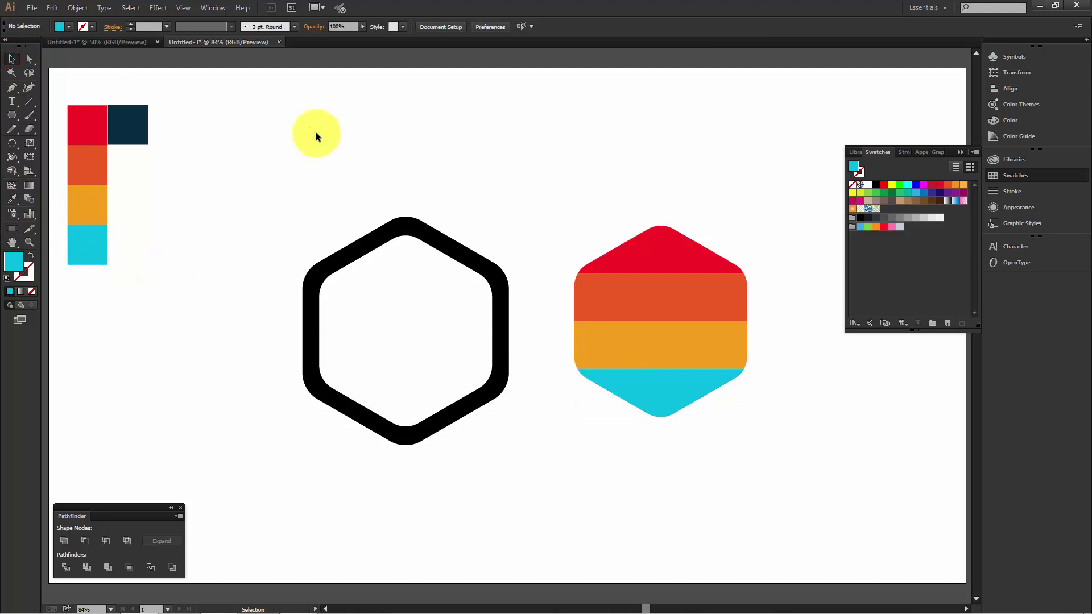
# Group the striped hexagon's pieces and move the group inside the black hexagon ring.
pyautogui.moveTo(602, 198); pyautogui.dragTo(755, 456)
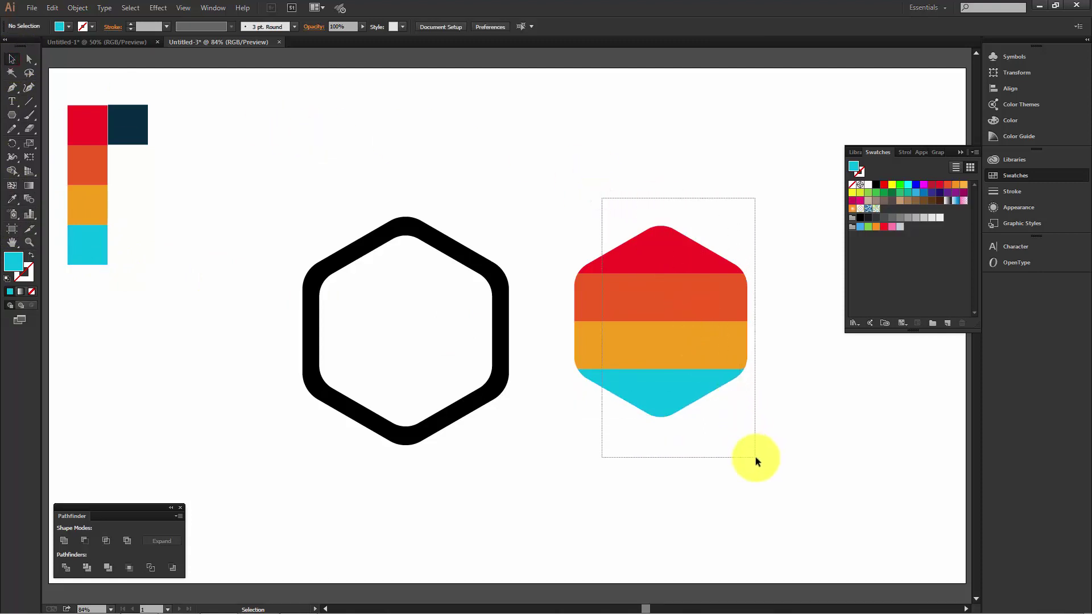
pyautogui.rightClick(638, 301)
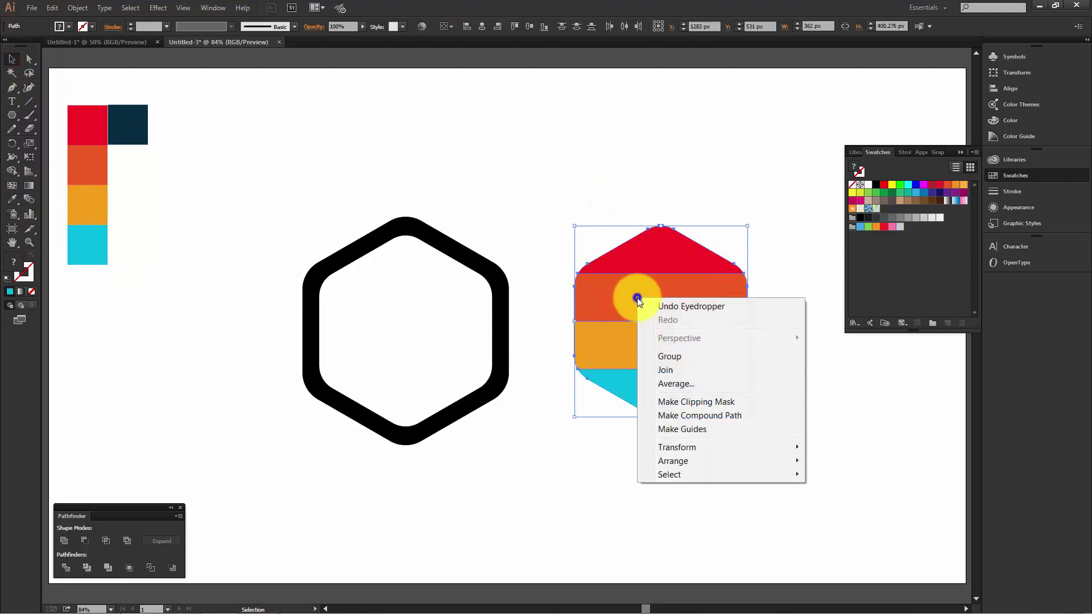
pyautogui.click(666, 356)
pyautogui.click(684, 422)
pyautogui.moveTo(682, 349)
pyautogui.mouseDown()
pyautogui.moveTo(488, 376)
pyautogui.moveTo(428, 364)
pyautogui.mouseUp()
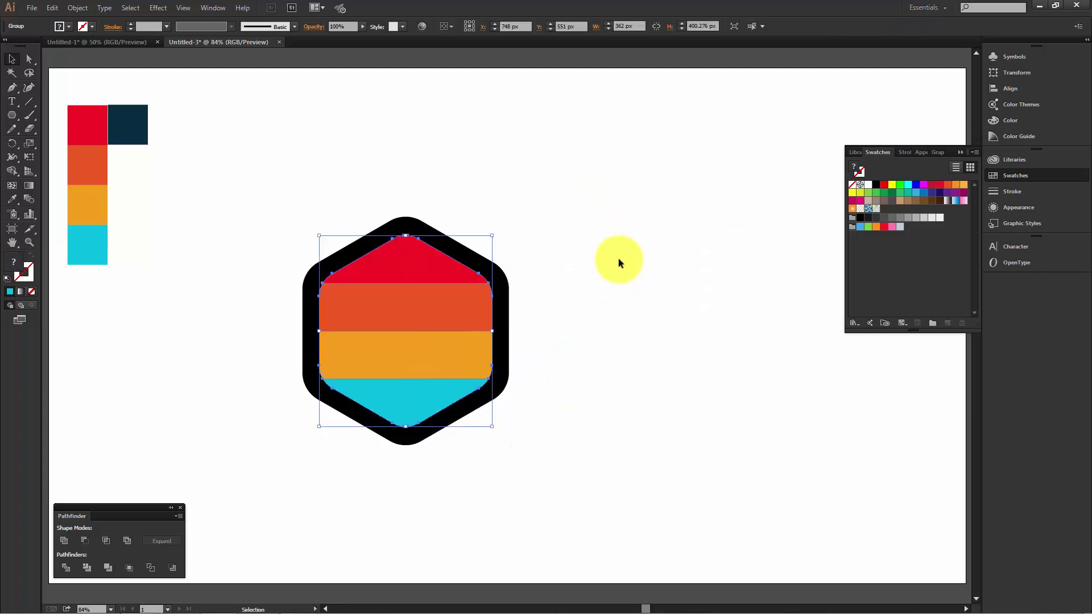
pyautogui.click(619, 260)
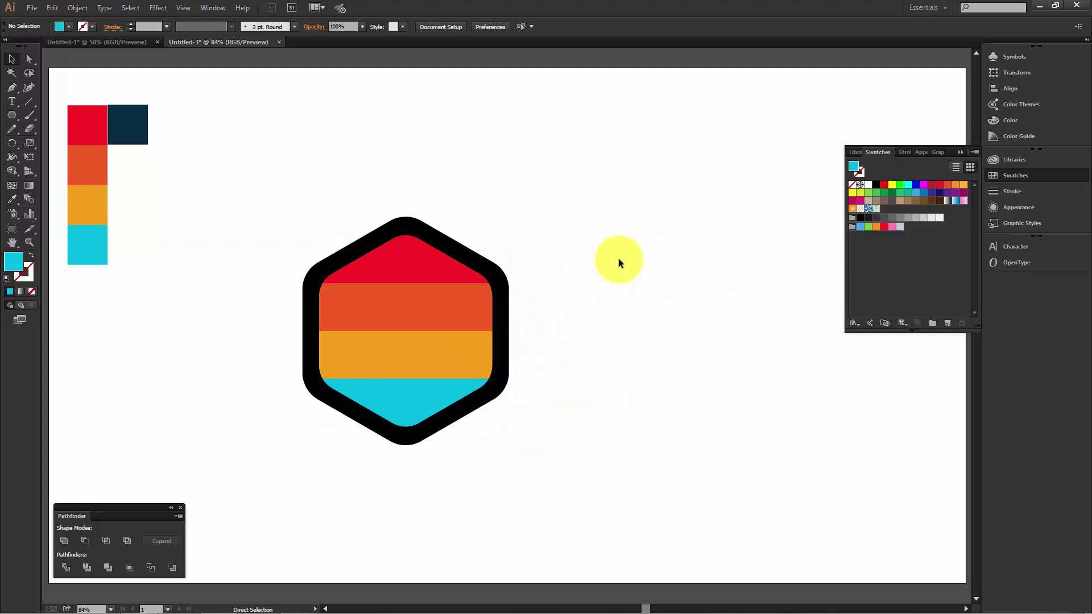
pyautogui.hotkey('ctrl', '-')
pyautogui.hotkey('ctrl', '+')
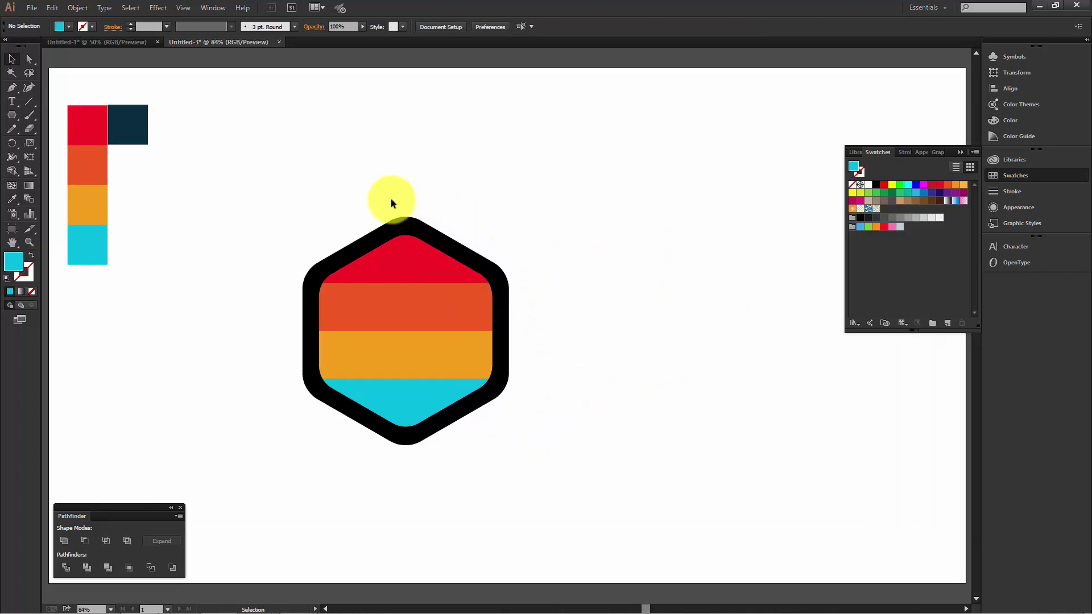
# Recolour the black hexagon outline dark navy with the Eyedropper from the sample square.
pyautogui.click(379, 228)
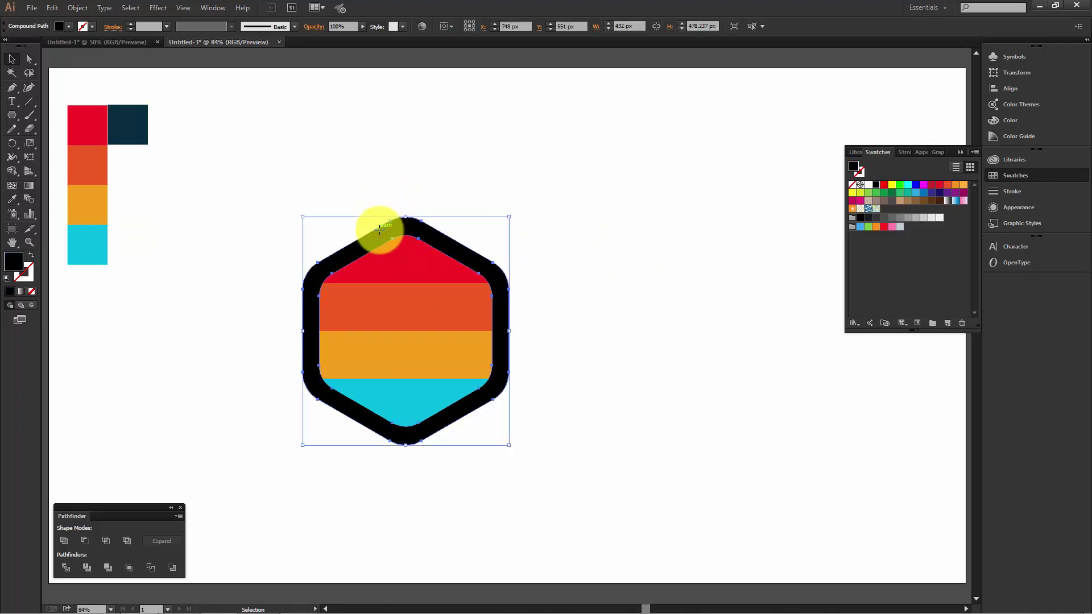
pyautogui.click(12, 200)
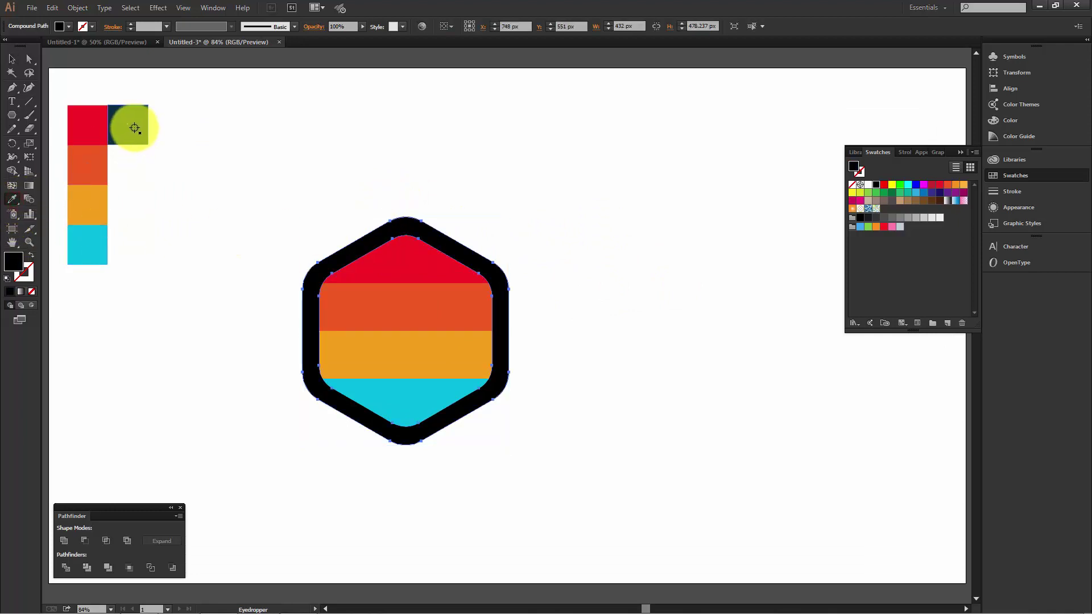
pyautogui.click(134, 128)
pyautogui.click(13, 58)
pyautogui.click(258, 160)
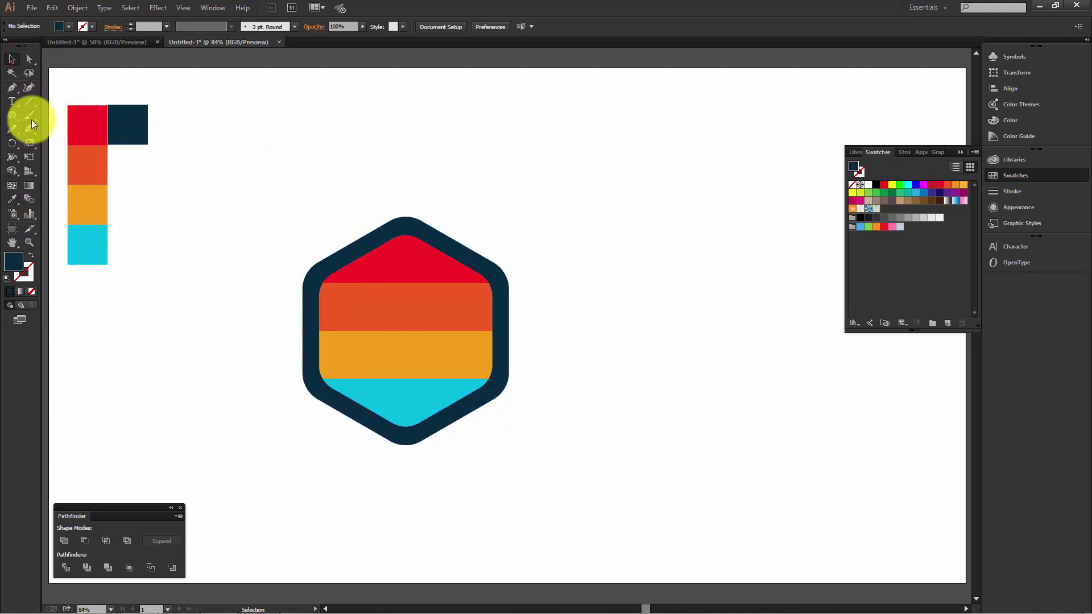
pyautogui.click(6, 100)
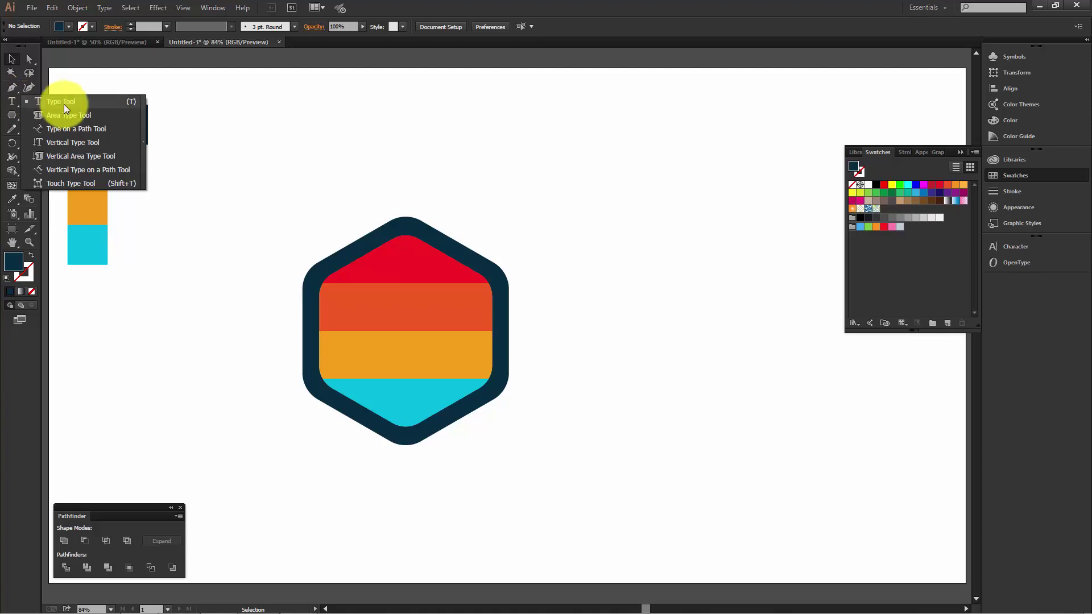
# Type a letter T and scale it up over the striped hexagon.
pyautogui.click(64, 102)
pyautogui.click(329, 152)
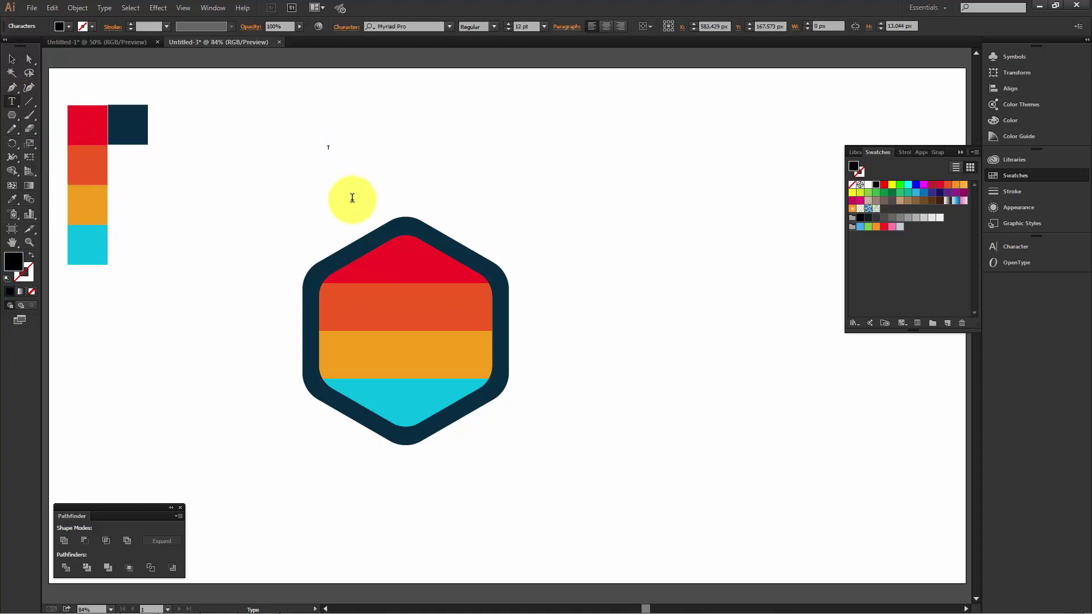
pyautogui.click(12, 60)
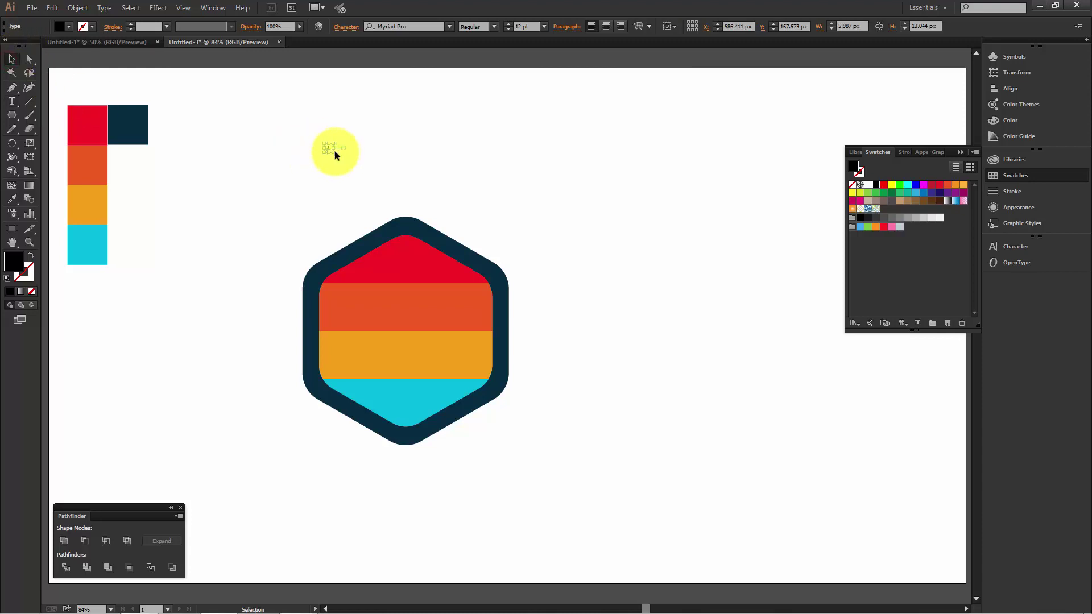
pyautogui.moveTo(332, 154); pyautogui.dragTo(573, 271)
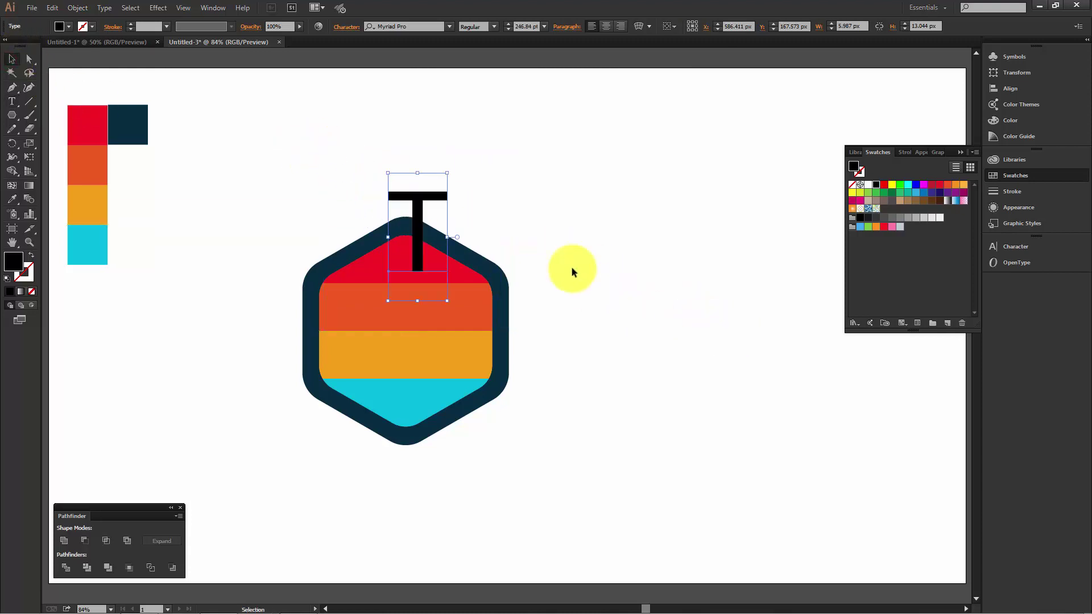
pyautogui.click(556, 250)
pyautogui.moveTo(419, 210); pyautogui.dragTo(569, 203)
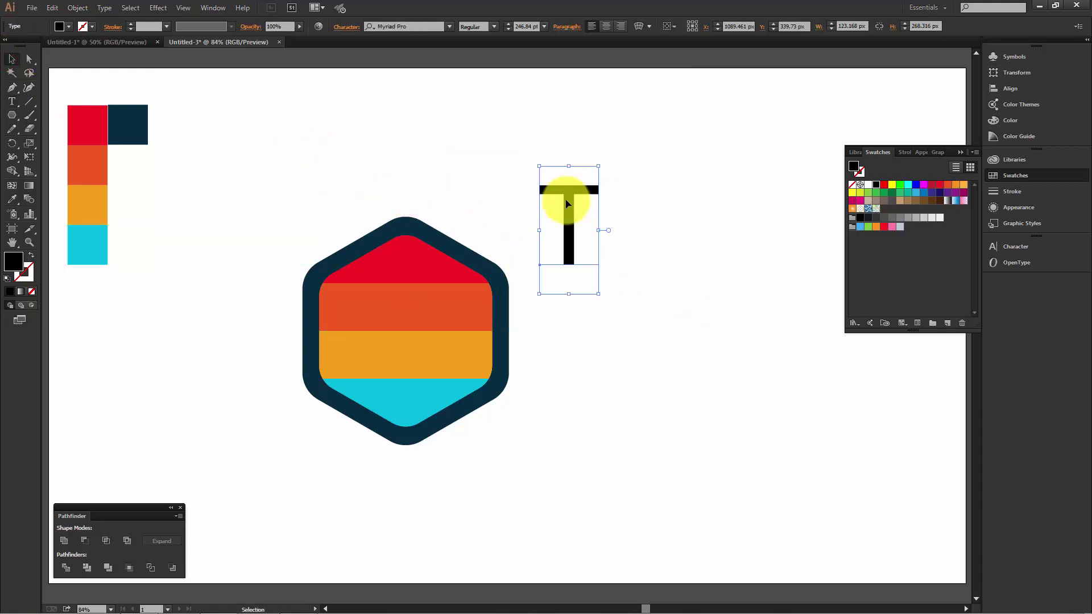
# Set the T's font to Sansation Bold.
pyautogui.click(428, 26)
pyautogui.write('S')
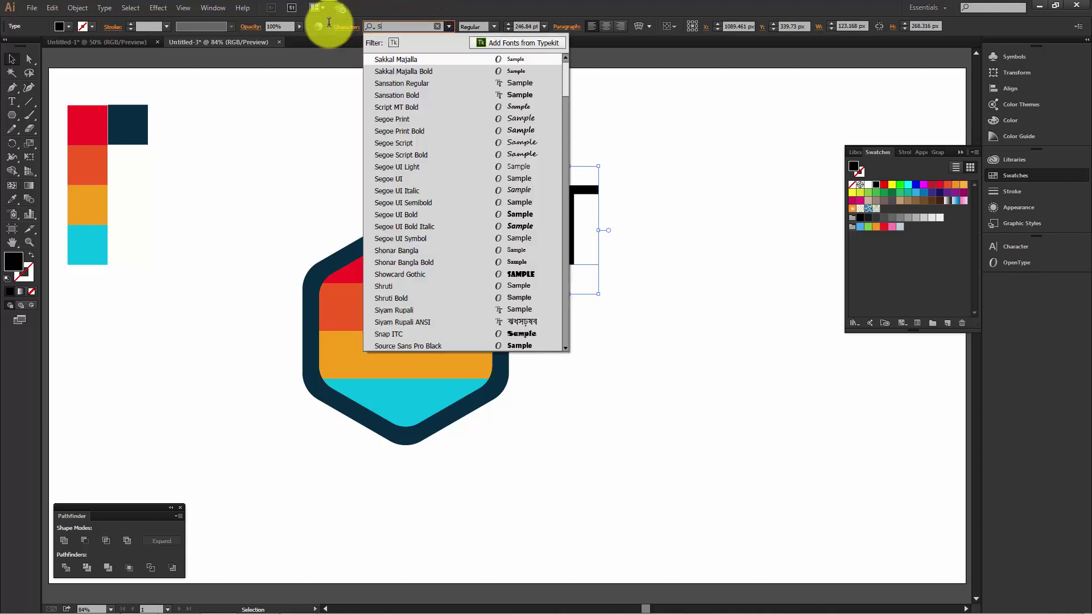
pyautogui.write('A')
pyautogui.click(422, 95)
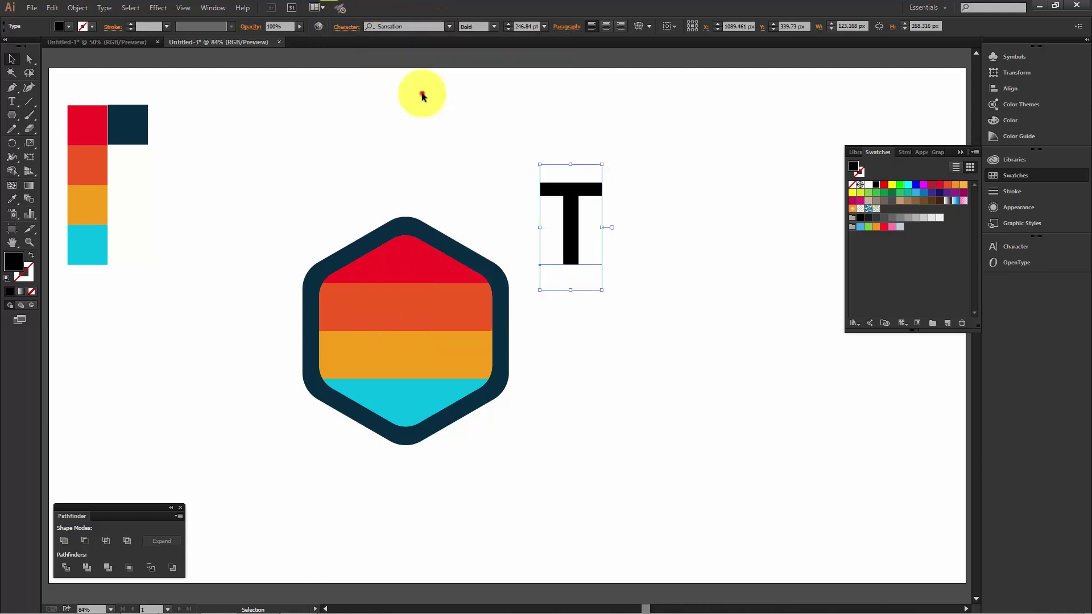
pyautogui.click(501, 127)
pyautogui.moveTo(575, 216)
pyautogui.mouseDown()
pyautogui.moveTo(559, 320)
pyautogui.moveTo(567, 278)
pyautogui.mouseUp()
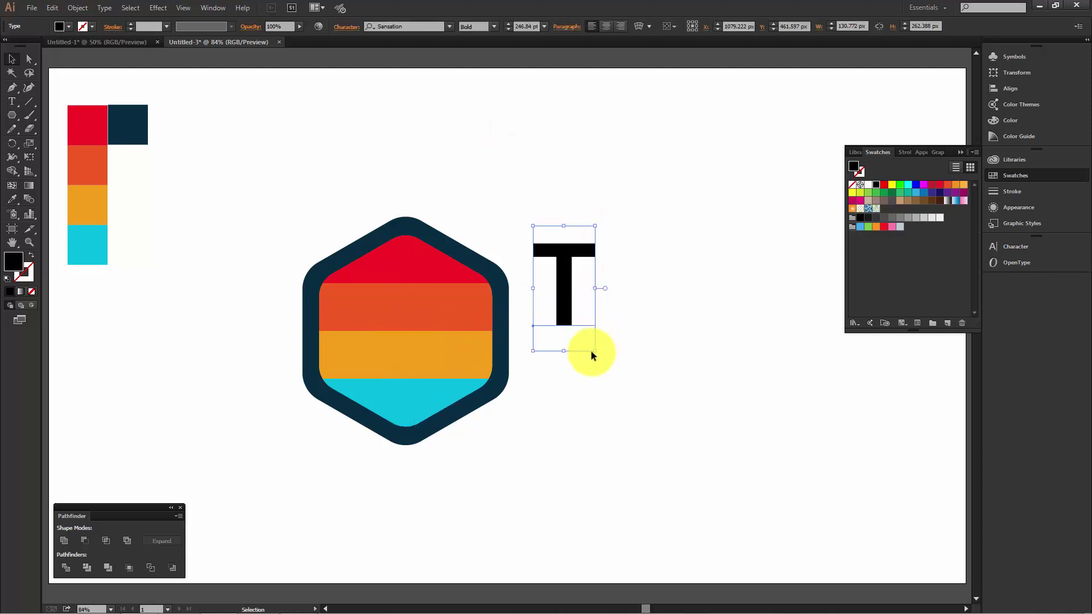
# Enlarge the T, centre it inside the hexagon, and convert it to outlines.
pyautogui.moveTo(593, 353); pyautogui.dragTo(660, 403)
pyautogui.moveTo(584, 318); pyautogui.dragTo(413, 383)
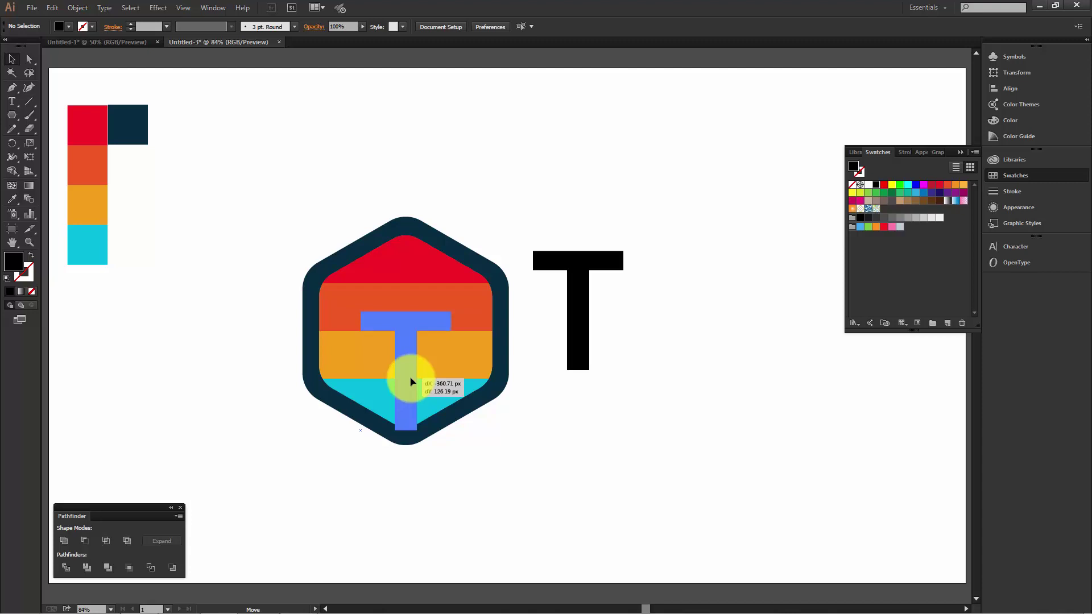
pyautogui.moveTo(412, 382); pyautogui.dragTo(411, 382)
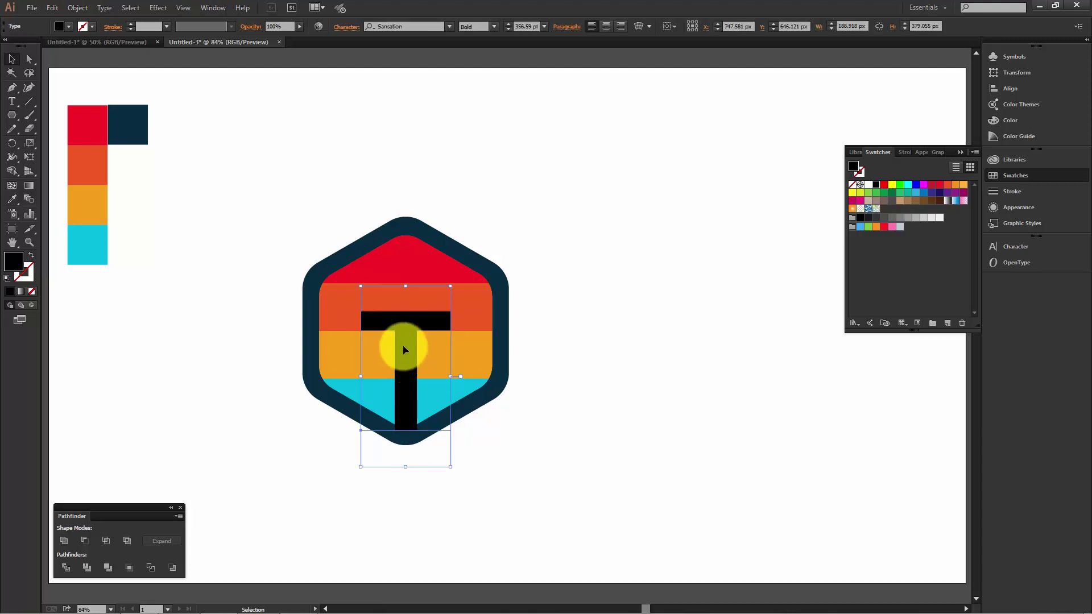
pyautogui.rightClick(403, 349)
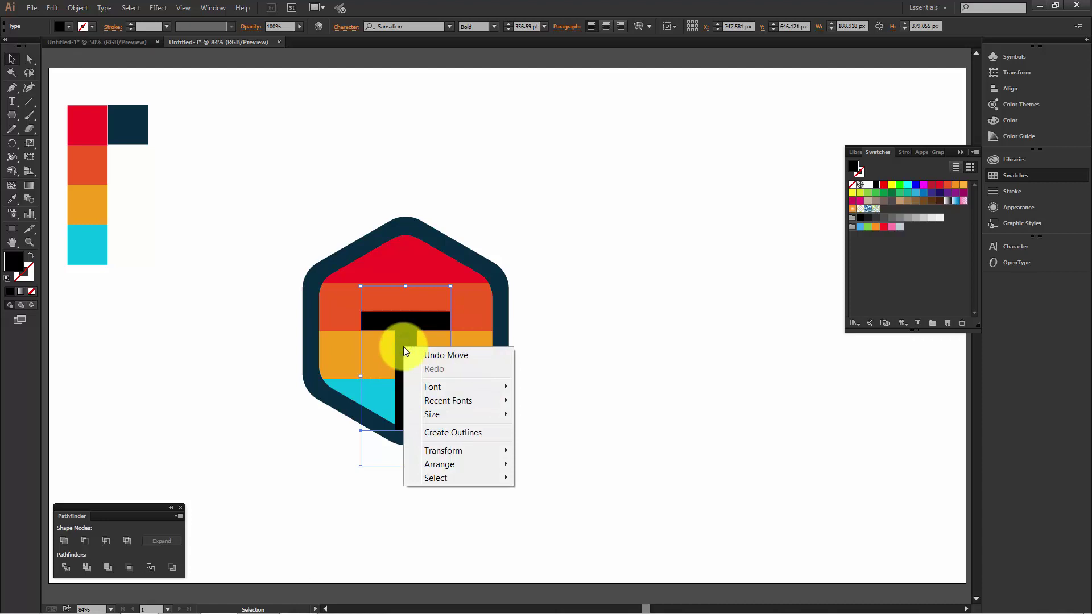
pyautogui.click(441, 432)
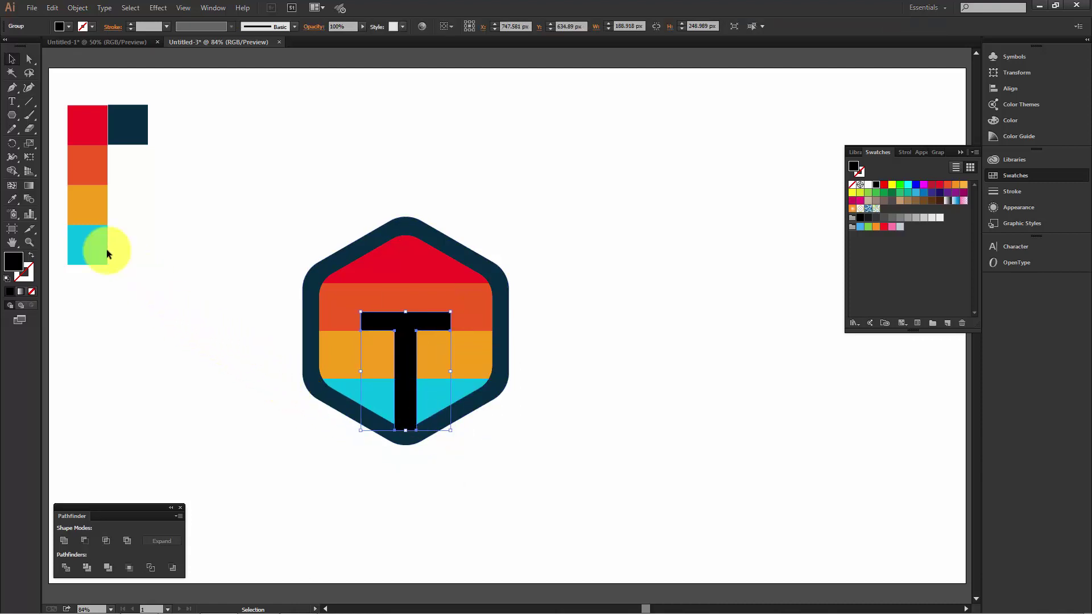
# Fill the T with the navy sampled from the palette square.
pyautogui.click(7, 197)
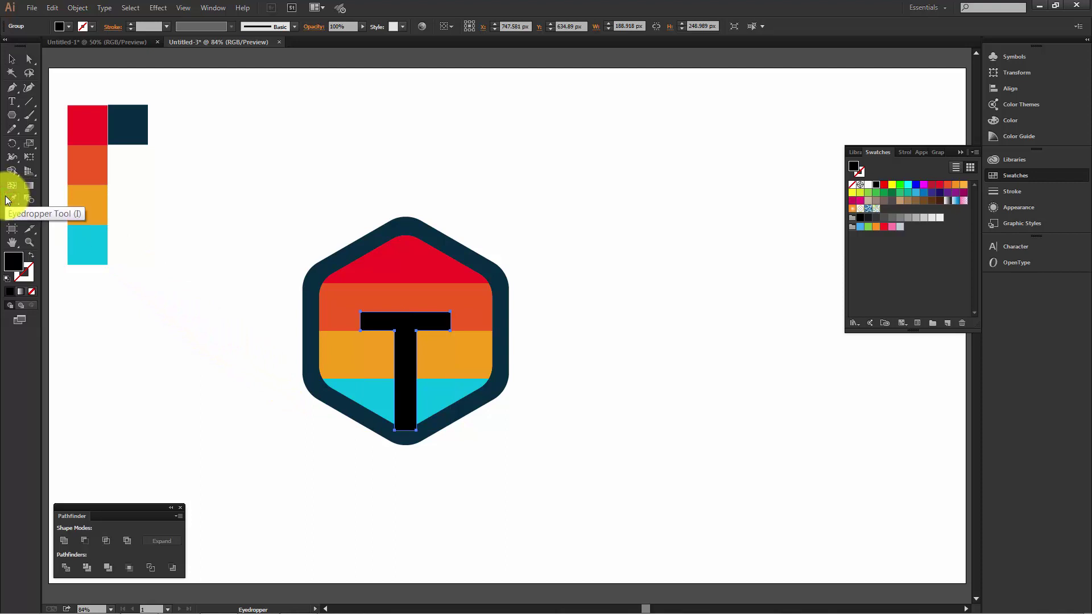
pyautogui.click(126, 121)
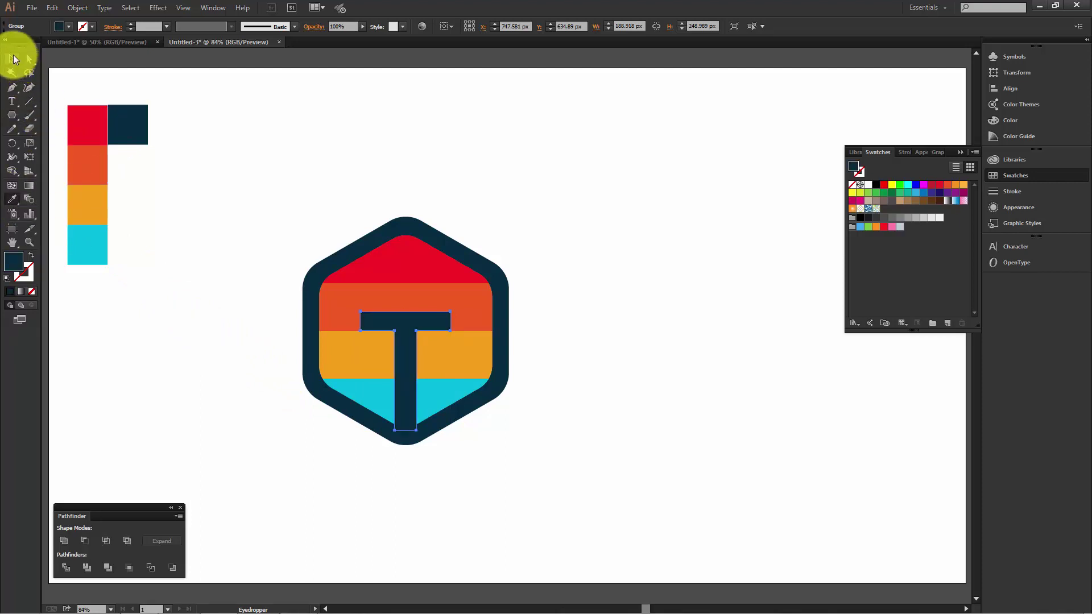
pyautogui.click(14, 59)
pyautogui.click(241, 166)
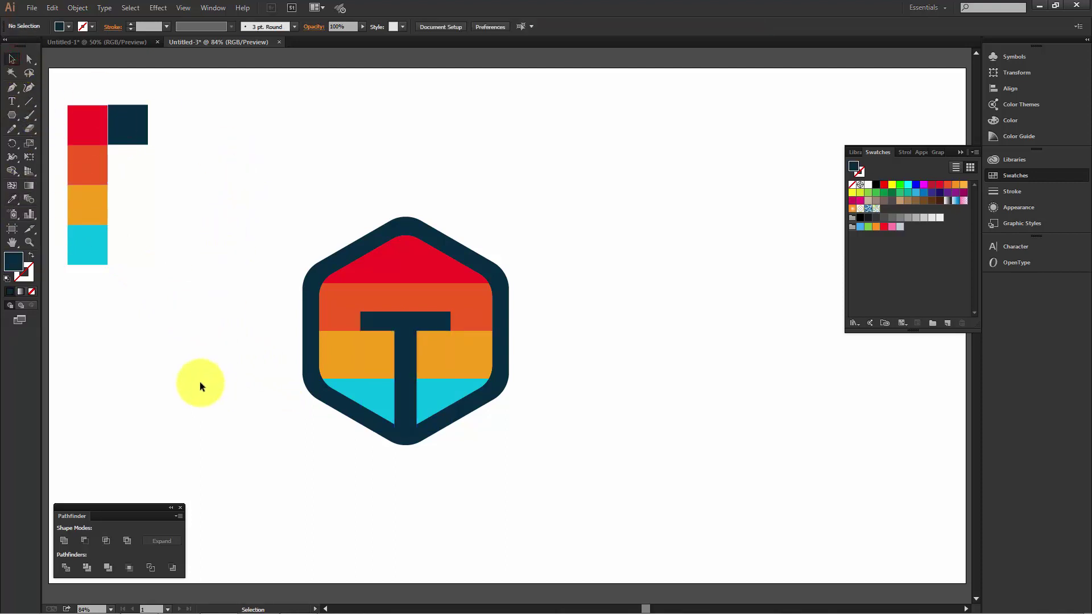
# Unite the T and the hexagon frame into a single shape with Pathfinder.
pyautogui.keyDown('shift'); pyautogui.click(407, 398); pyautogui.keyUp('shift')
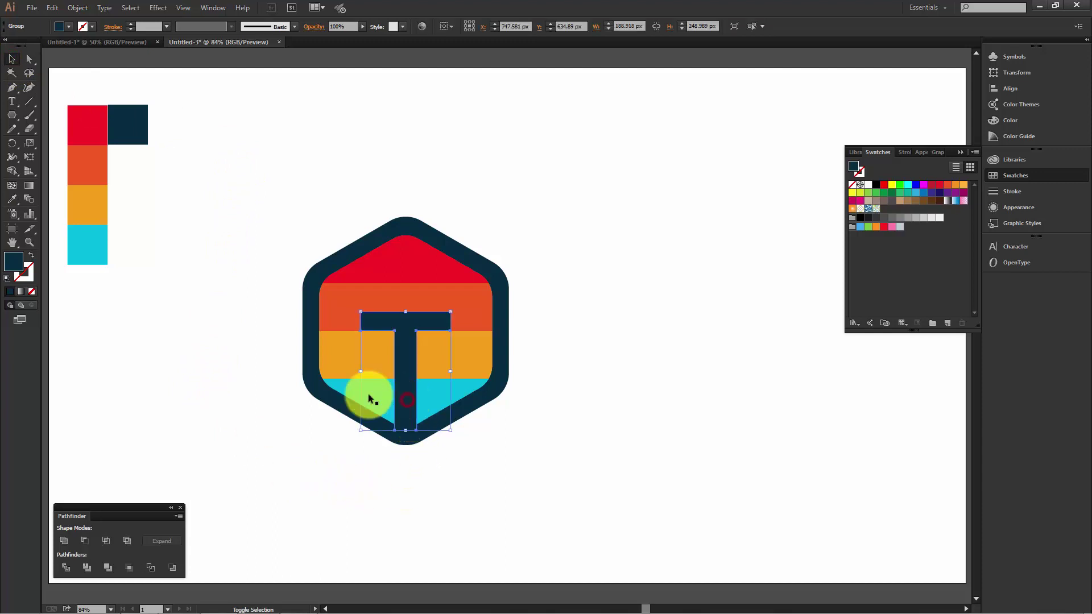
pyautogui.keyDown('shift'); pyautogui.click(305, 377); pyautogui.keyUp('shift')
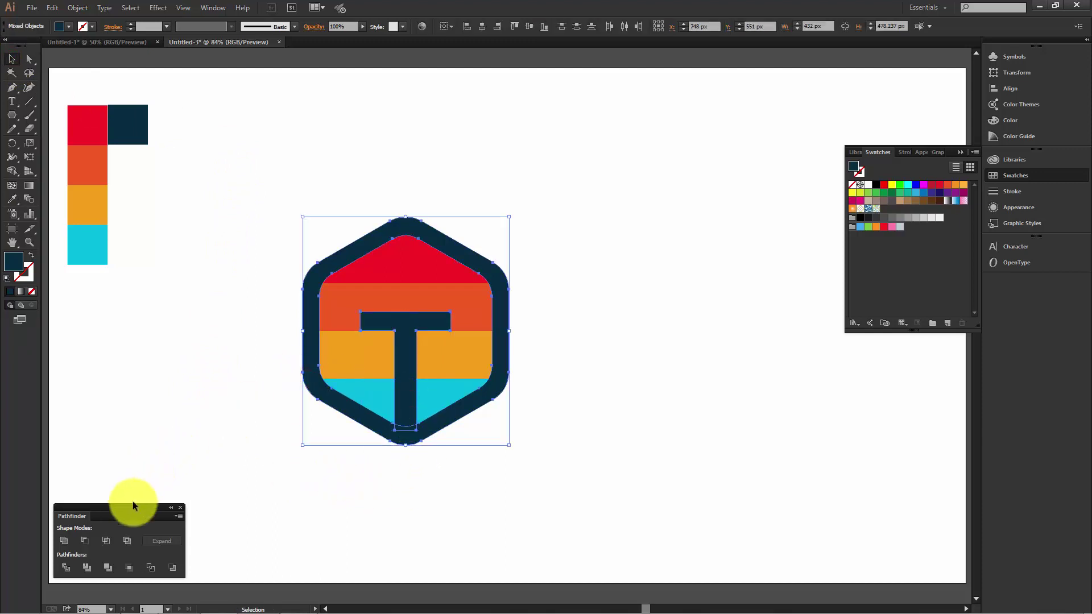
pyautogui.moveTo(129, 507); pyautogui.dragTo(210, 285)
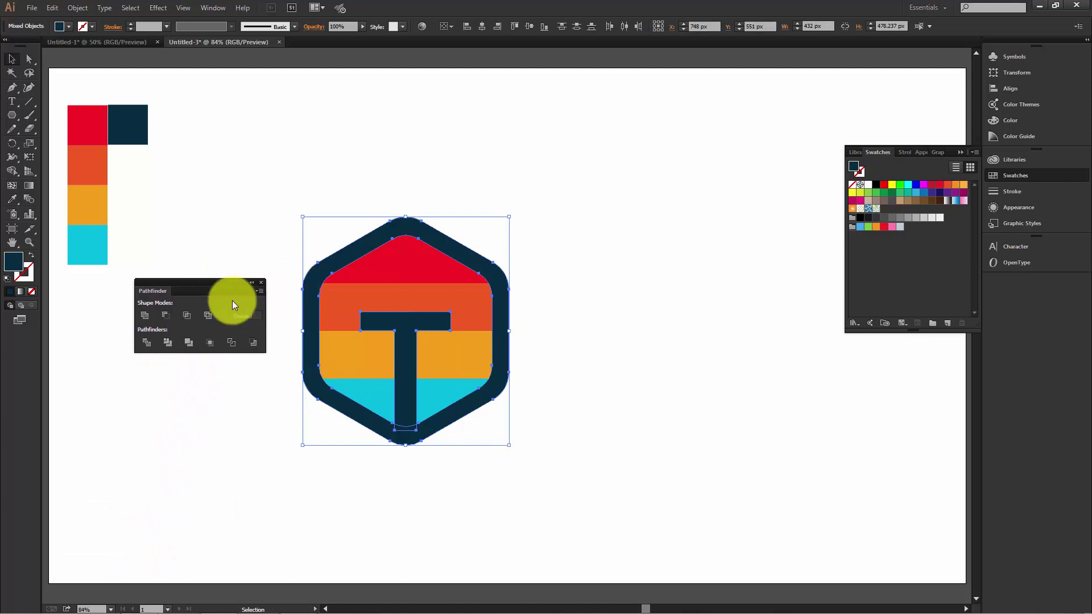
pyautogui.click(145, 314)
pyautogui.click(578, 353)
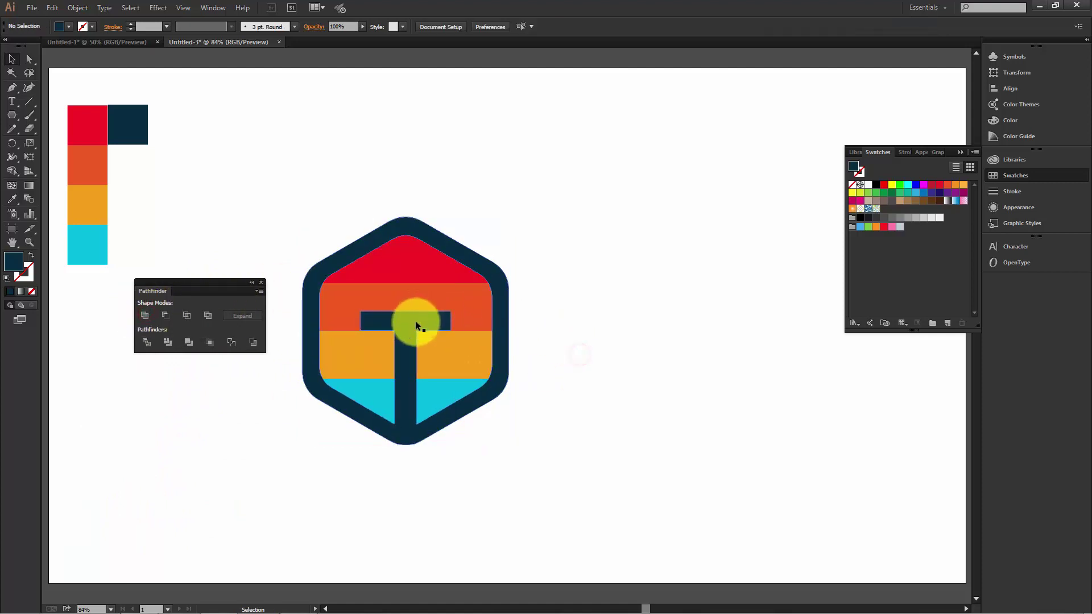
pyautogui.moveTo(415, 321); pyautogui.dragTo(670, 220)
pyautogui.click(831, 217)
pyautogui.hotkey('ctrl', 'z')
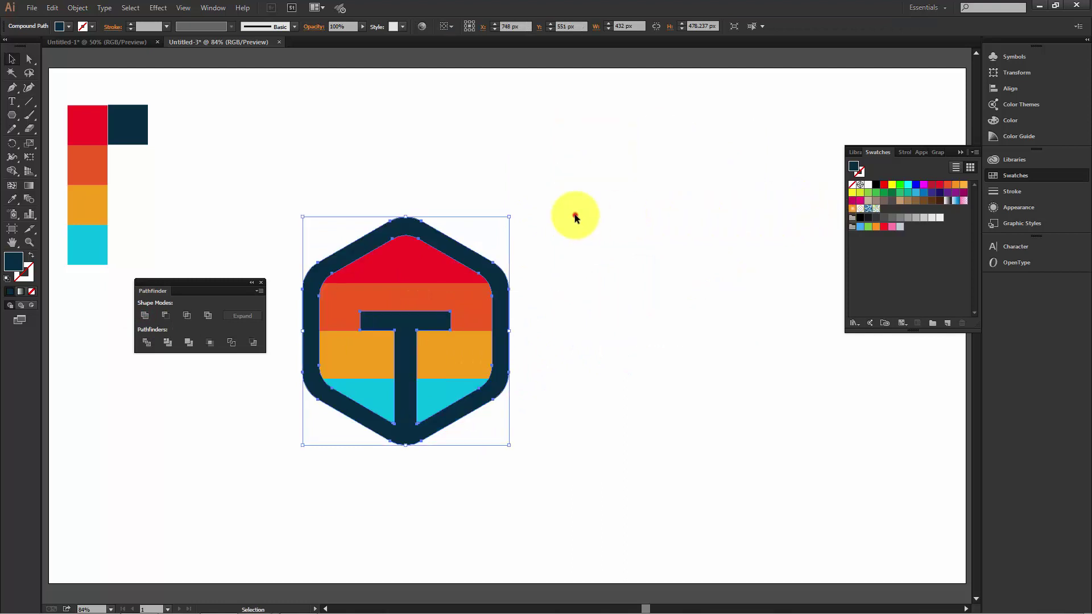
pyautogui.click(574, 216)
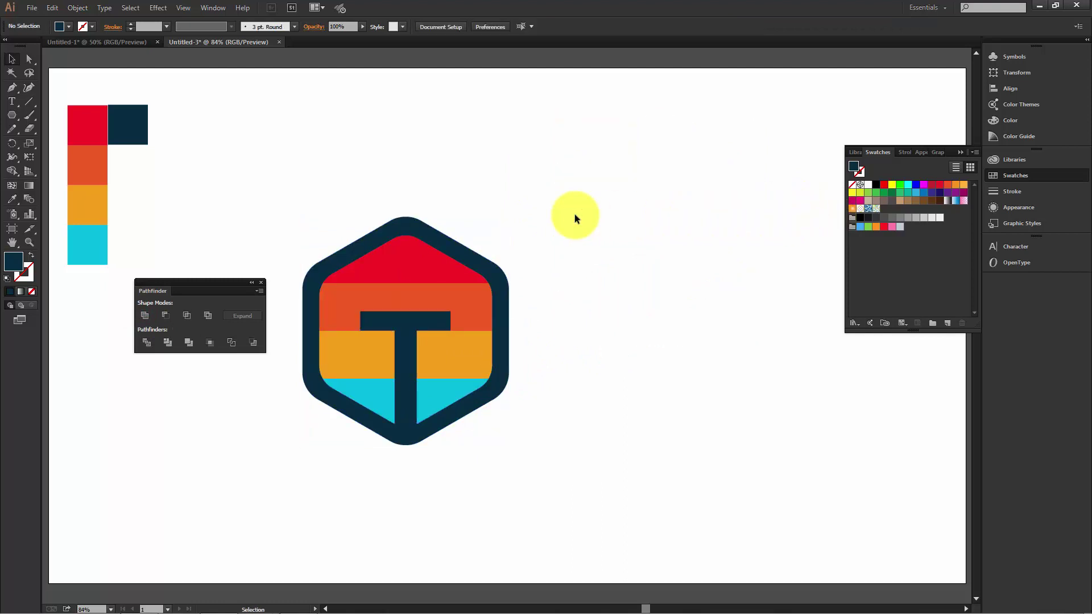
pyautogui.hotkey('ctrl', '=')
pyautogui.hotkey('ctrl', '=')
# Start a Pen-tool shadow path from the crossbar's right corner down past the hexagon's lower edge.
pyautogui.moveTo(574, 396)
pyautogui.mouseDown()
pyautogui.moveTo(681, 328)
pyautogui.moveTo(713, 323)
pyautogui.mouseUp()
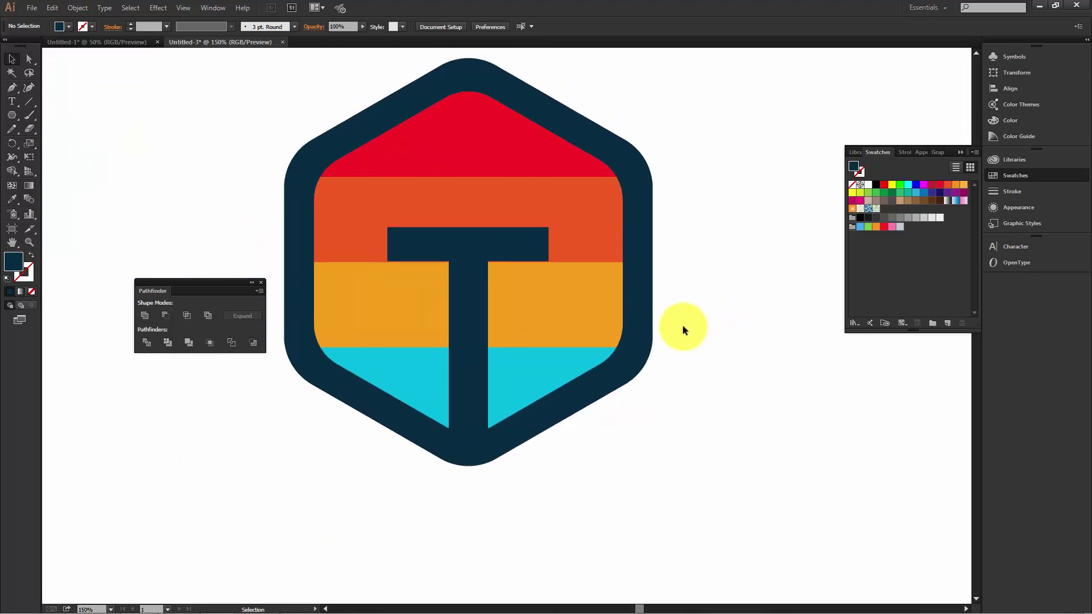
pyautogui.moveTo(15, 87); pyautogui.dragTo(35, 87)
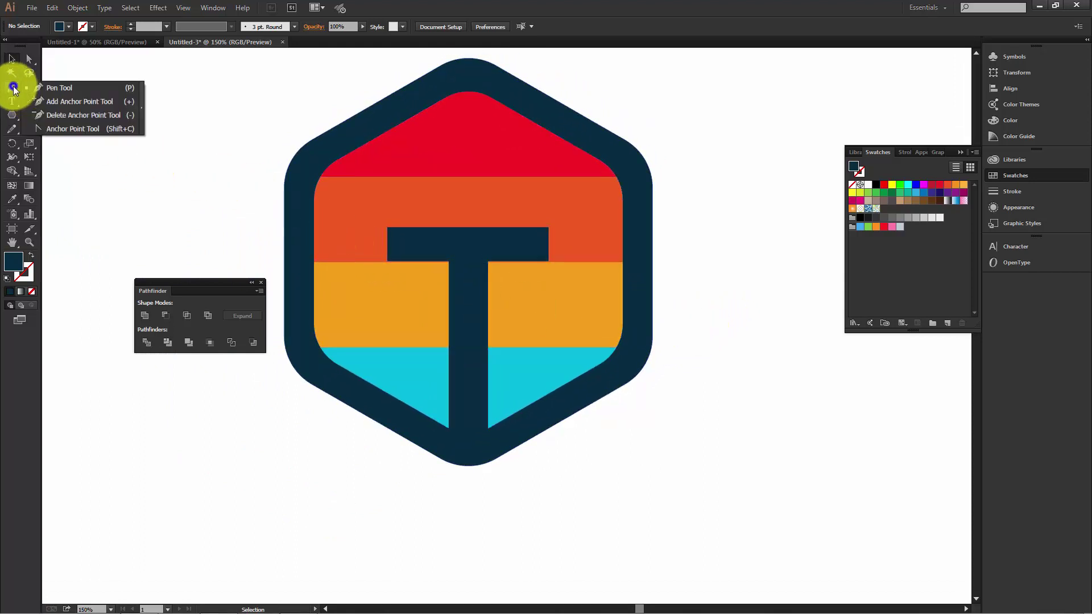
pyautogui.click(68, 88)
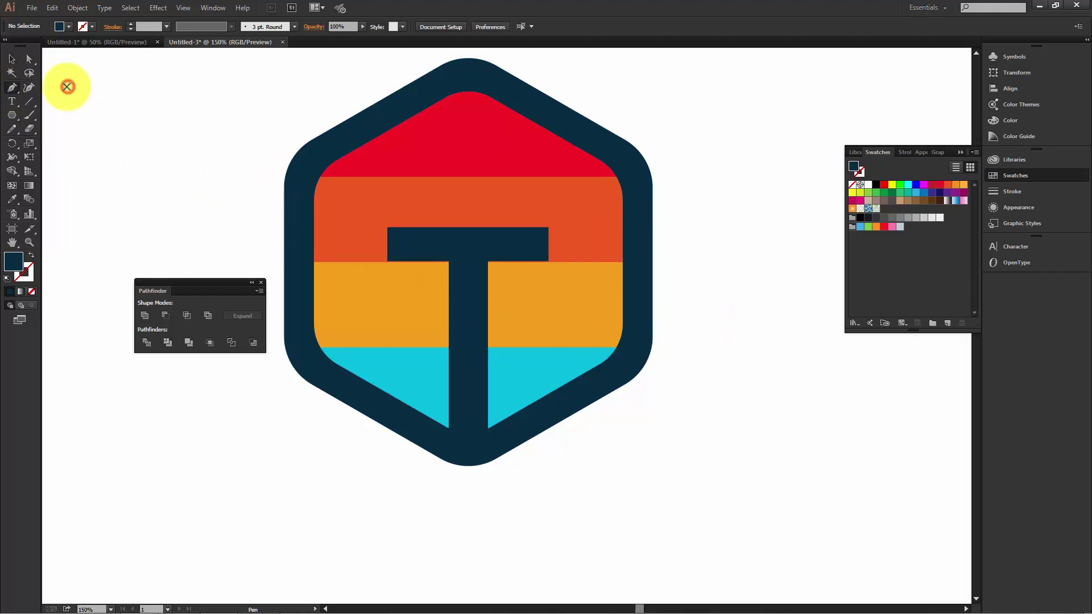
pyautogui.click(548, 262)
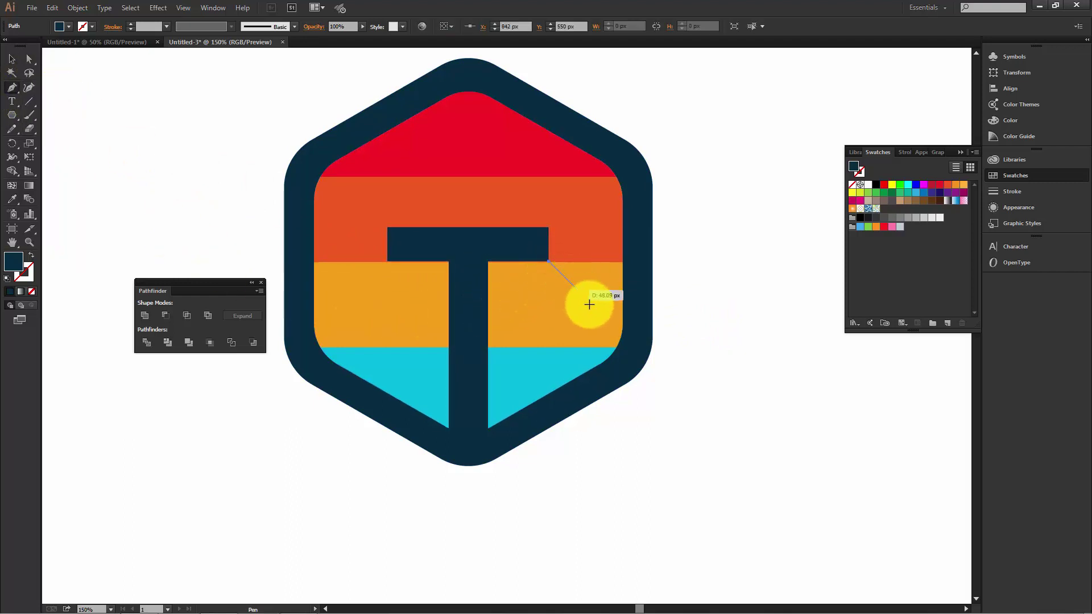
pyautogui.click(670, 383)
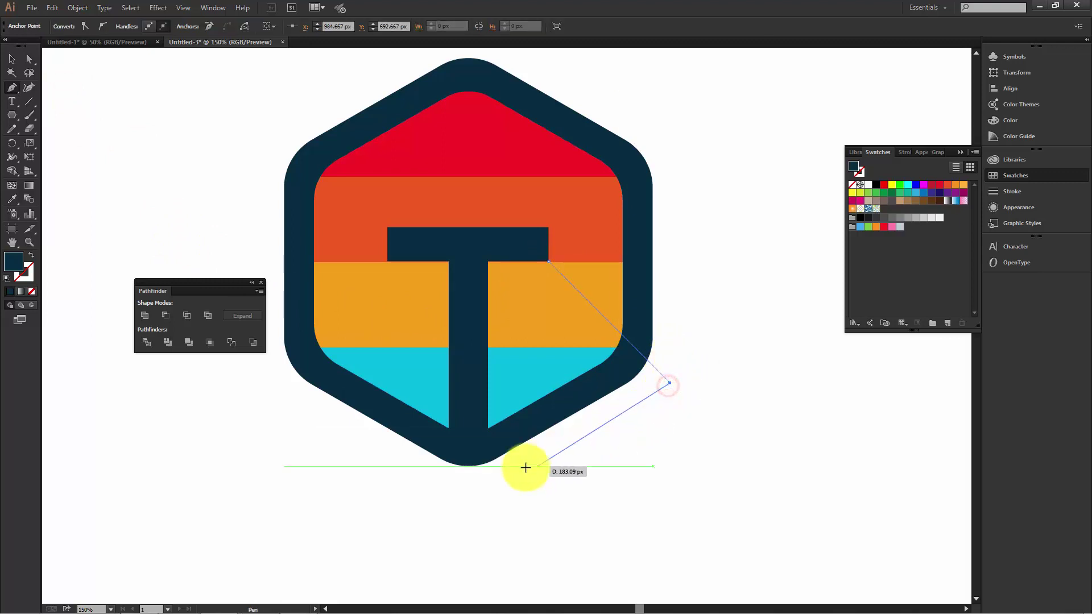
pyautogui.click(496, 474)
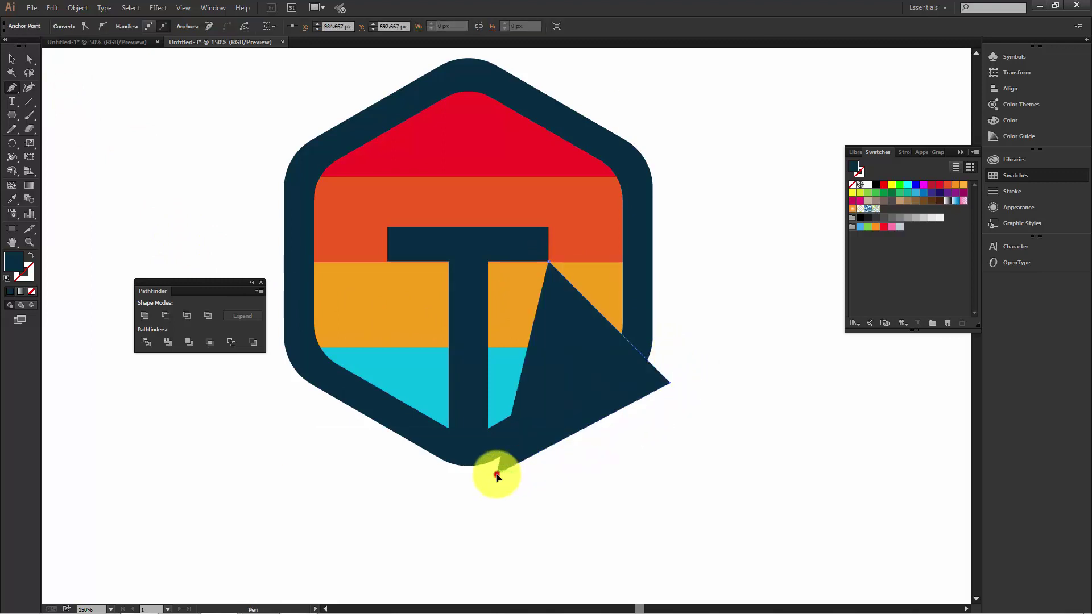
pyautogui.click(487, 428)
# Close the shadow polygon back at the crossbar corner and fill it black.
pyautogui.click(465, 348)
pyautogui.click(464, 258)
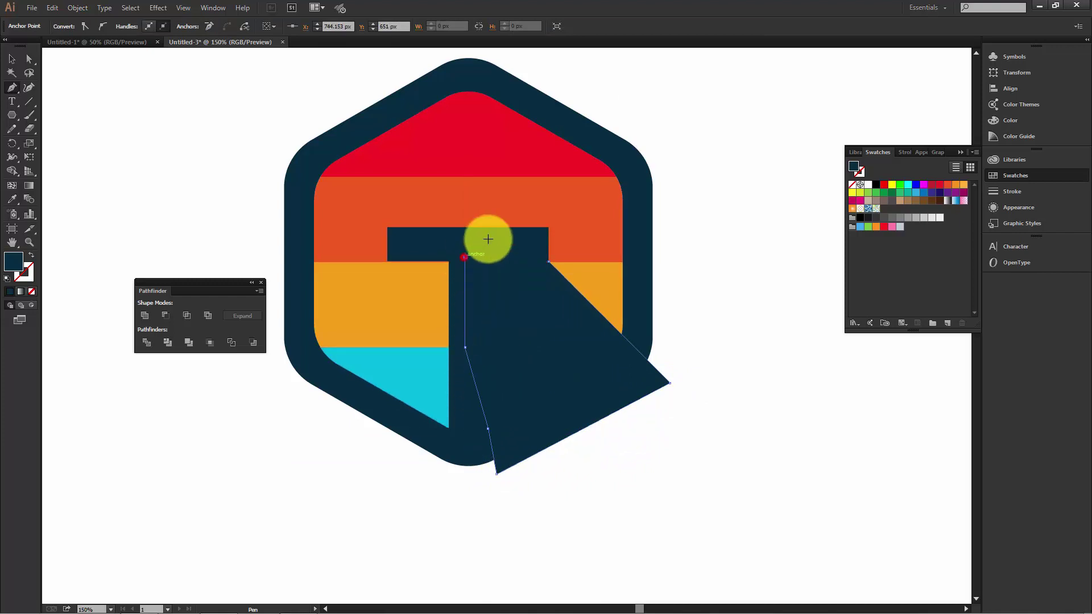
pyautogui.click(528, 237)
pyautogui.click(548, 263)
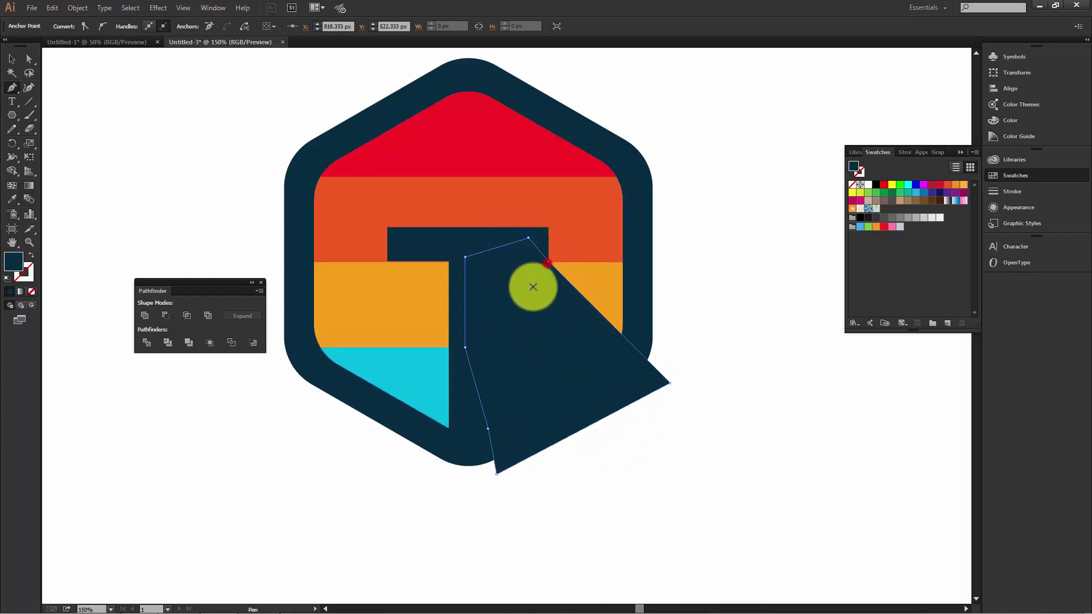
pyautogui.click(876, 184)
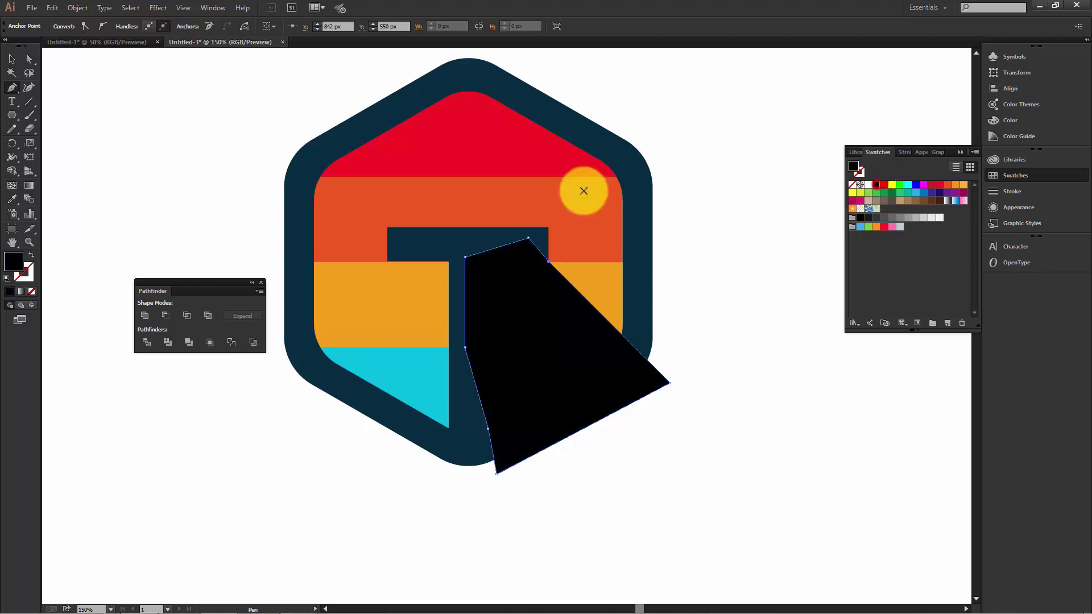
pyautogui.click(11, 59)
pyautogui.click(132, 120)
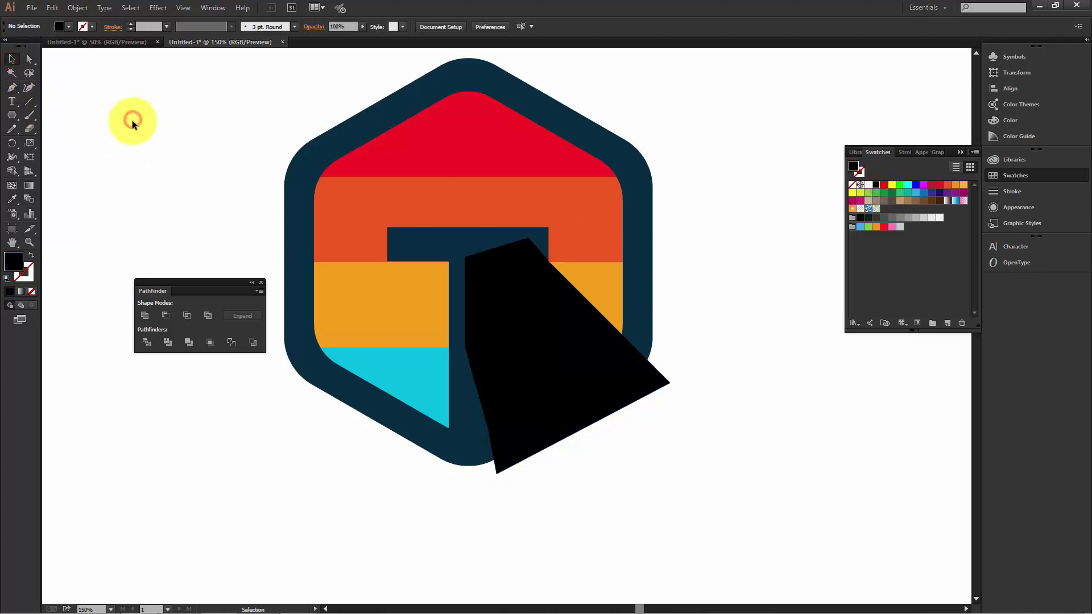
# Trim away the part of the shadow lying outside the hexagon with Shape Builder.
pyautogui.click(261, 283)
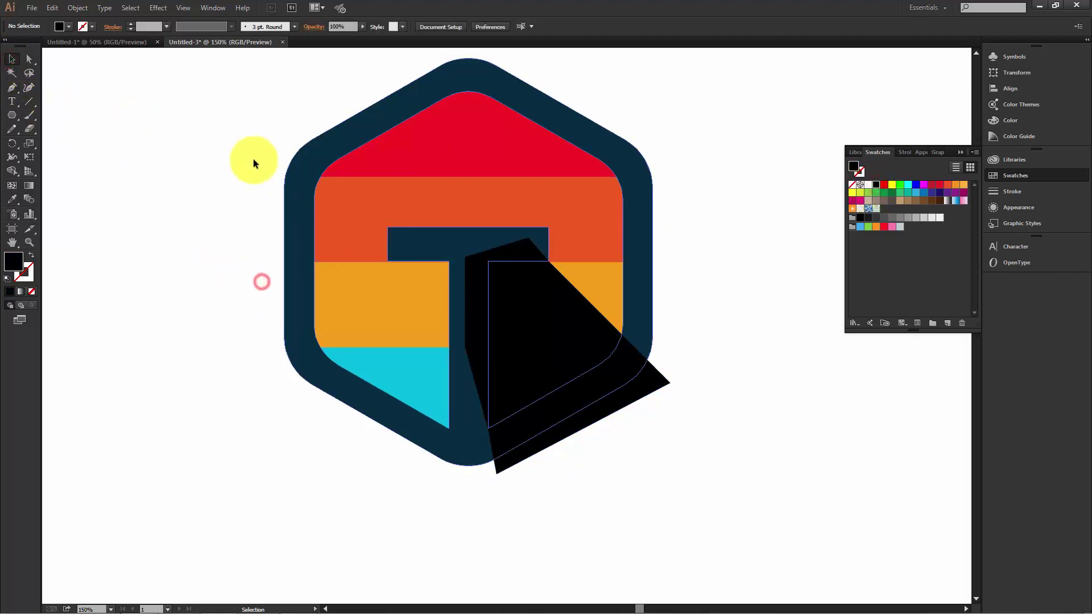
pyautogui.moveTo(228, 114); pyautogui.dragTo(99, 115)
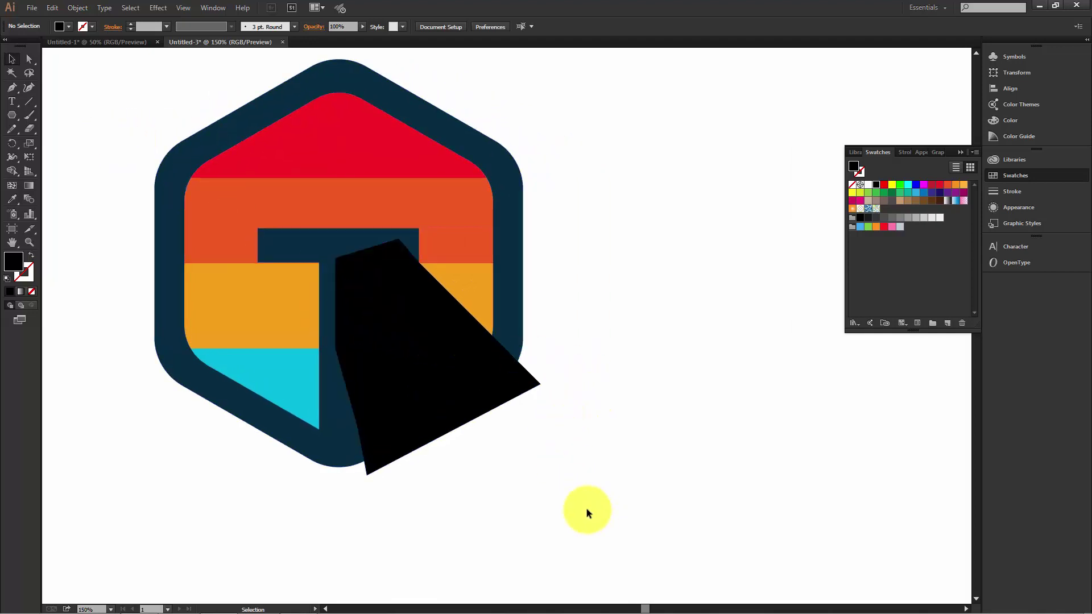
pyautogui.moveTo(587, 512); pyautogui.dragTo(132, 136)
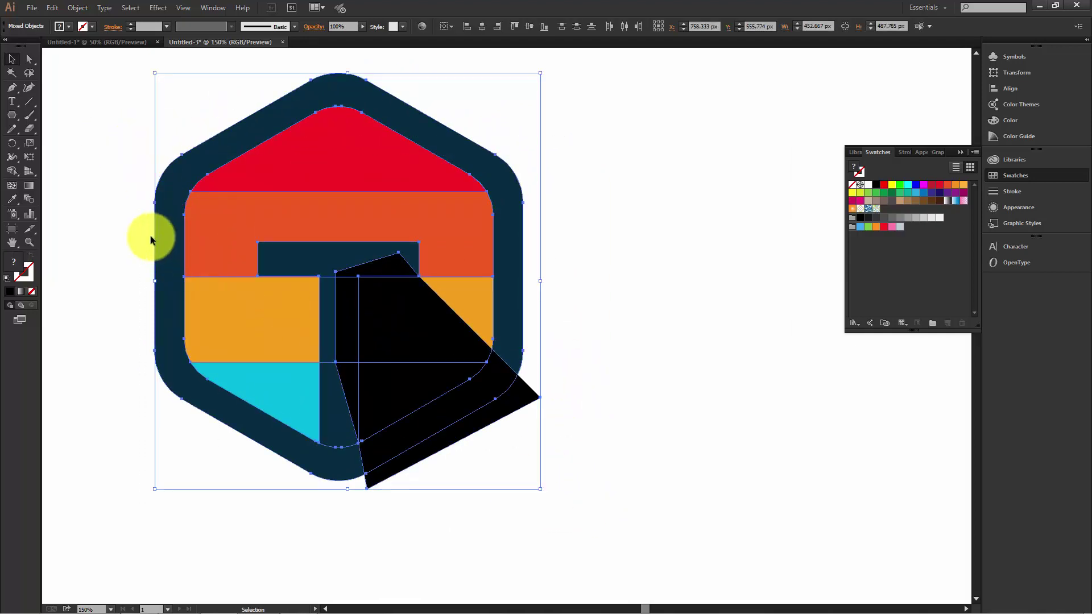
pyautogui.click(9, 169)
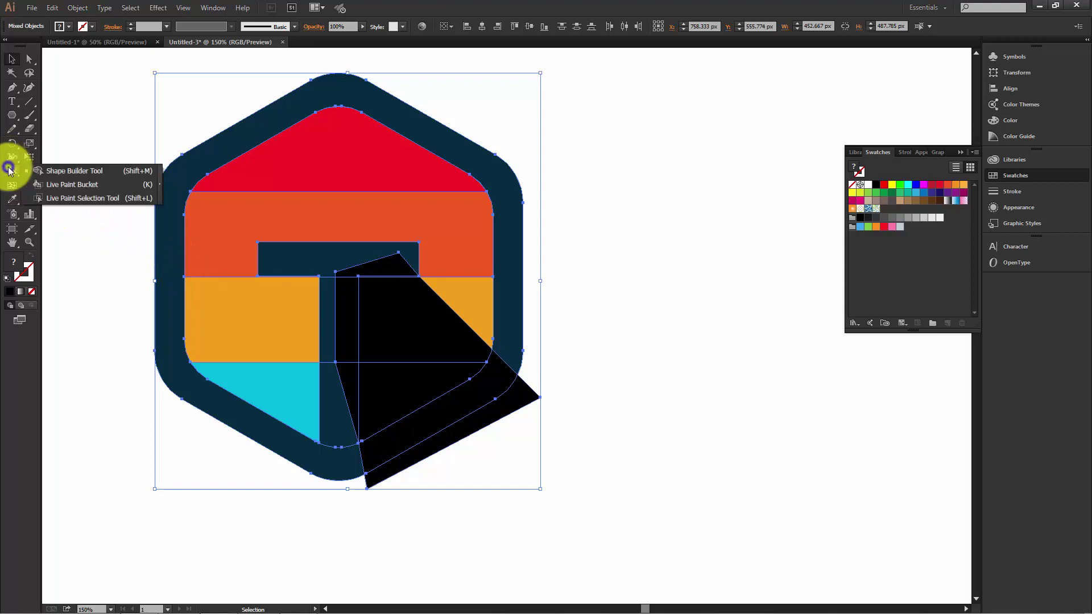
pyautogui.click(100, 169)
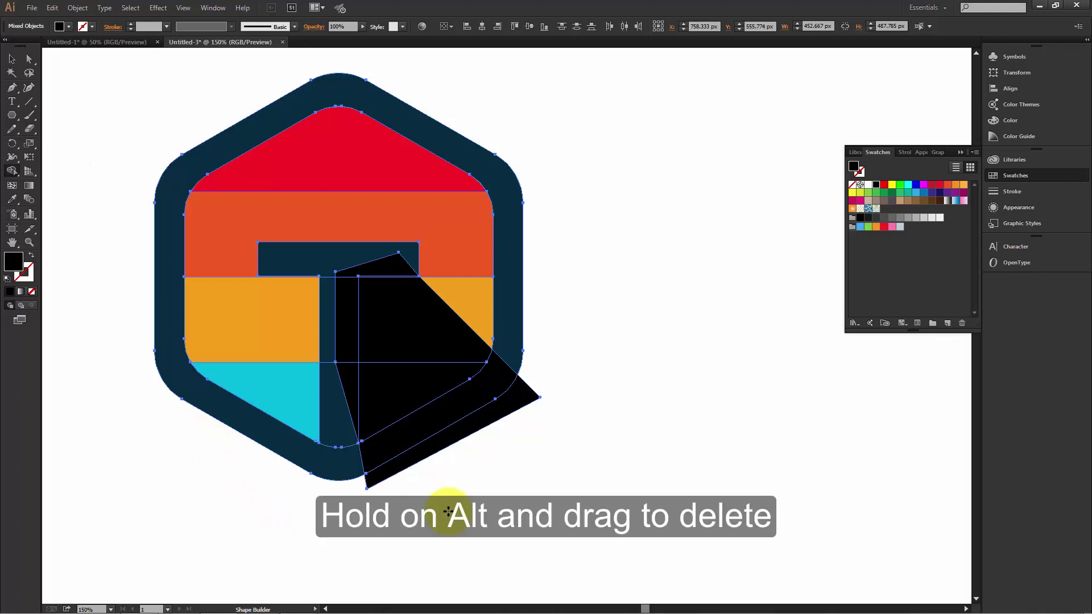
pyautogui.moveTo(531, 385); pyautogui.dragTo(526, 421)
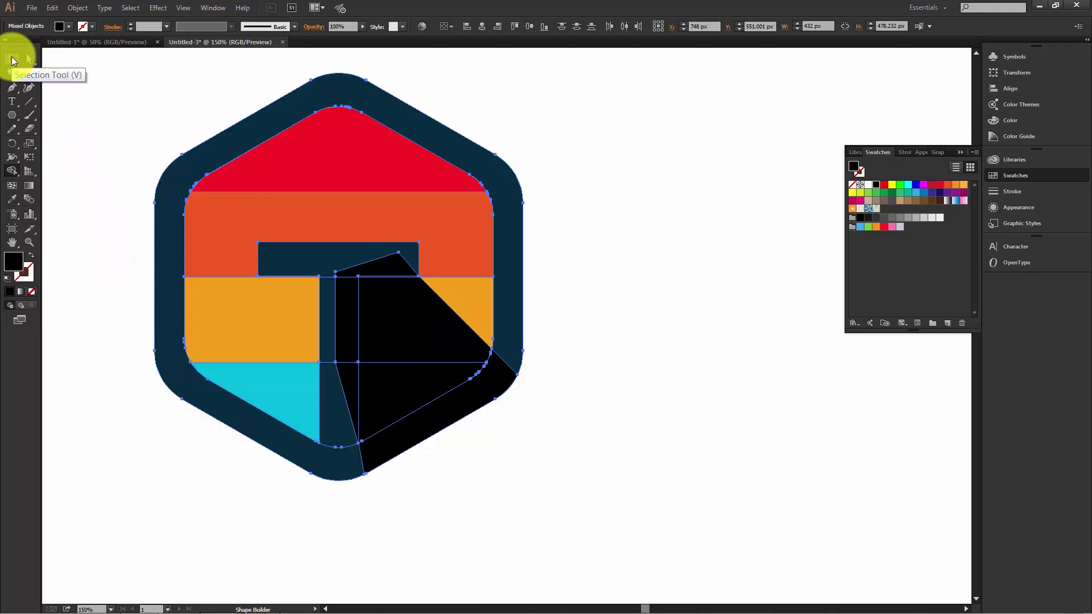
# Merge the T's crossbar and stem regions into one shape with Shape Builder.
pyautogui.click(12, 58)
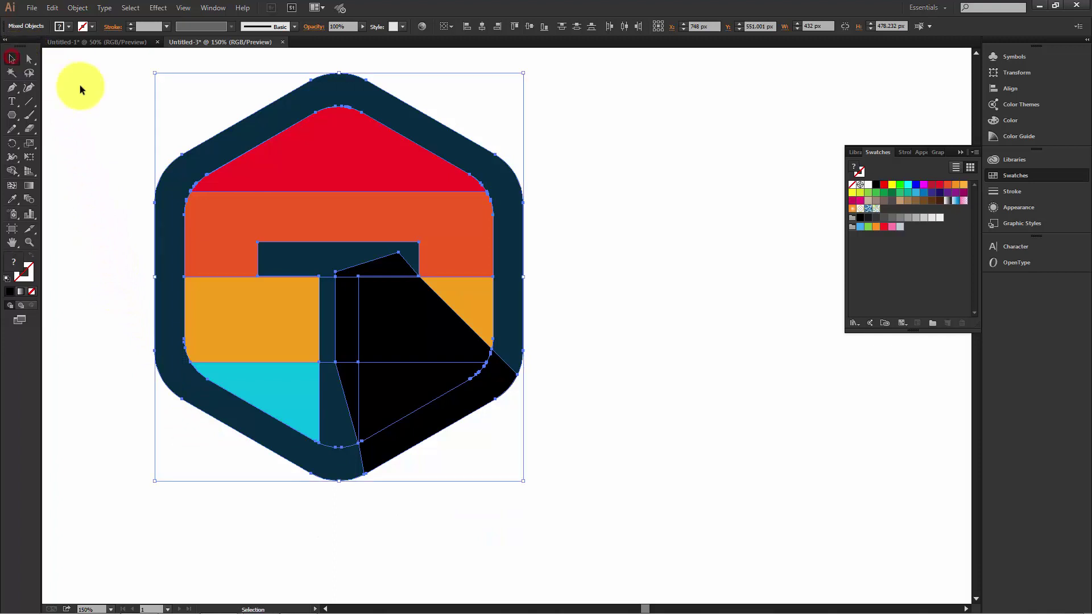
pyautogui.click(11, 171)
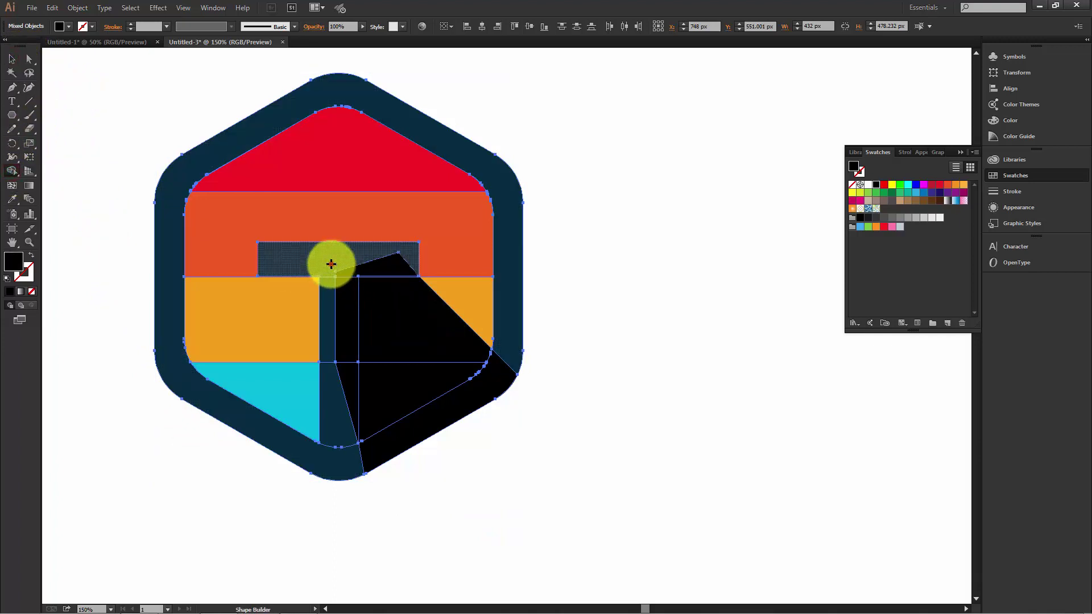
pyautogui.moveTo(331, 264); pyautogui.dragTo(336, 455)
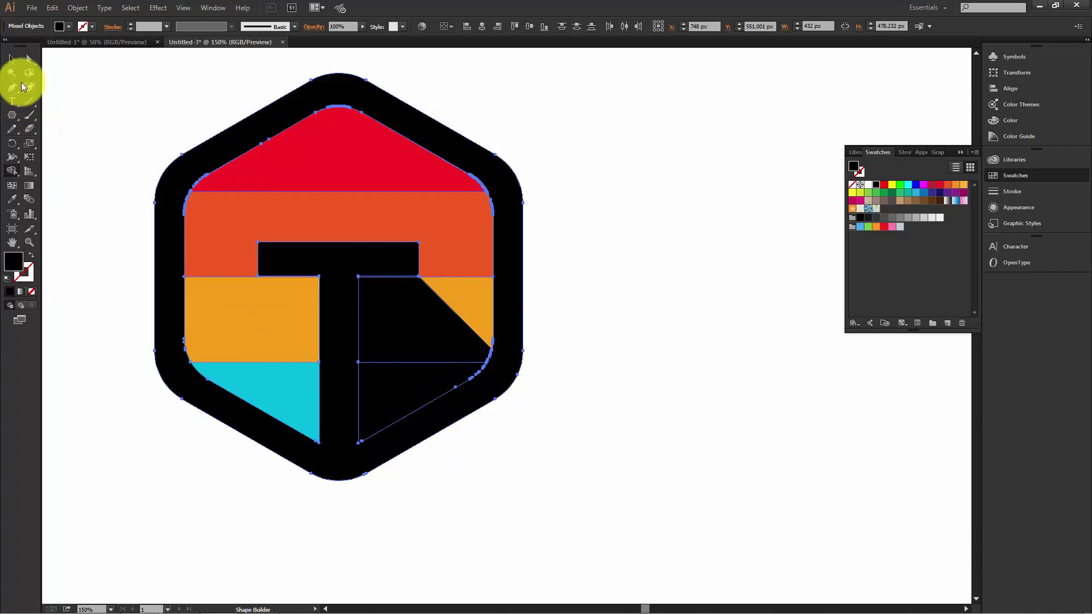
pyautogui.click(12, 59)
pyautogui.click(99, 131)
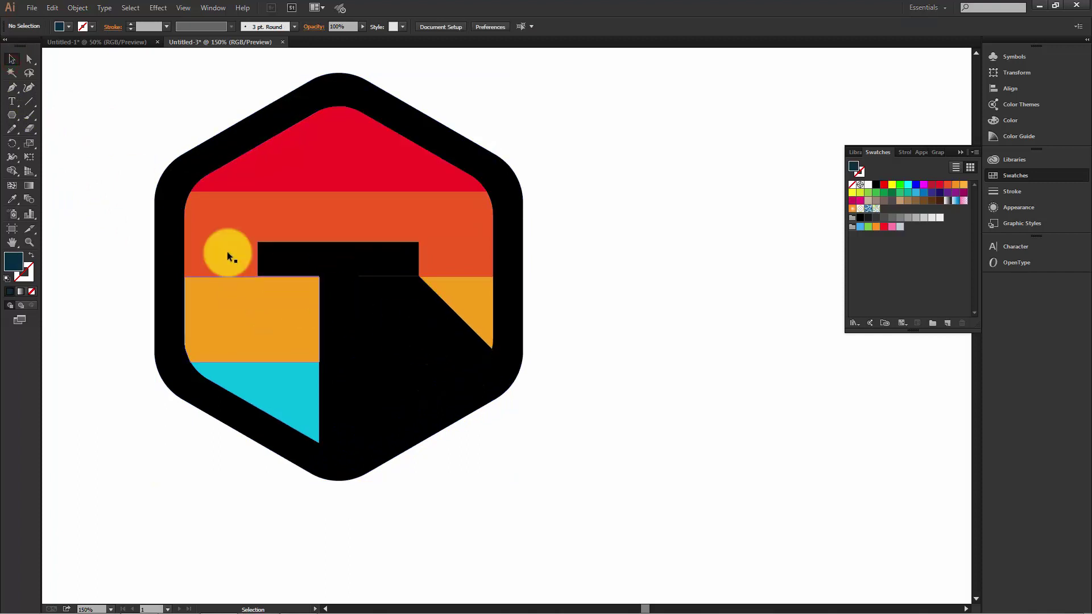
# Recolour the hexagon frame and T navy by sampling the colour square.
pyautogui.hotkey('ctrl', '-')
pyautogui.hotkey('ctrl', '-')
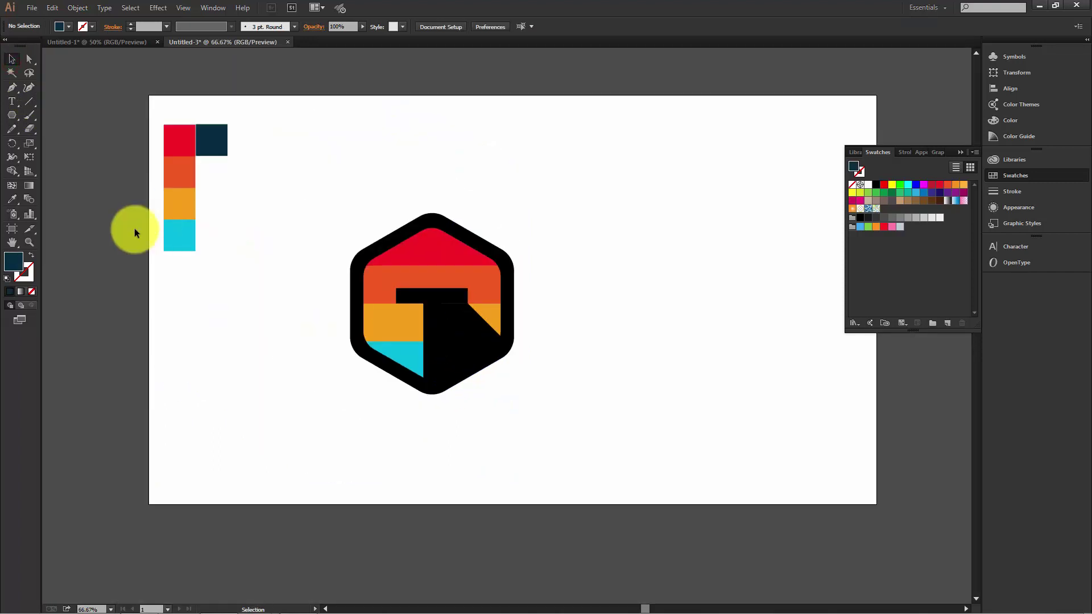
pyautogui.click(441, 218)
pyautogui.click(8, 199)
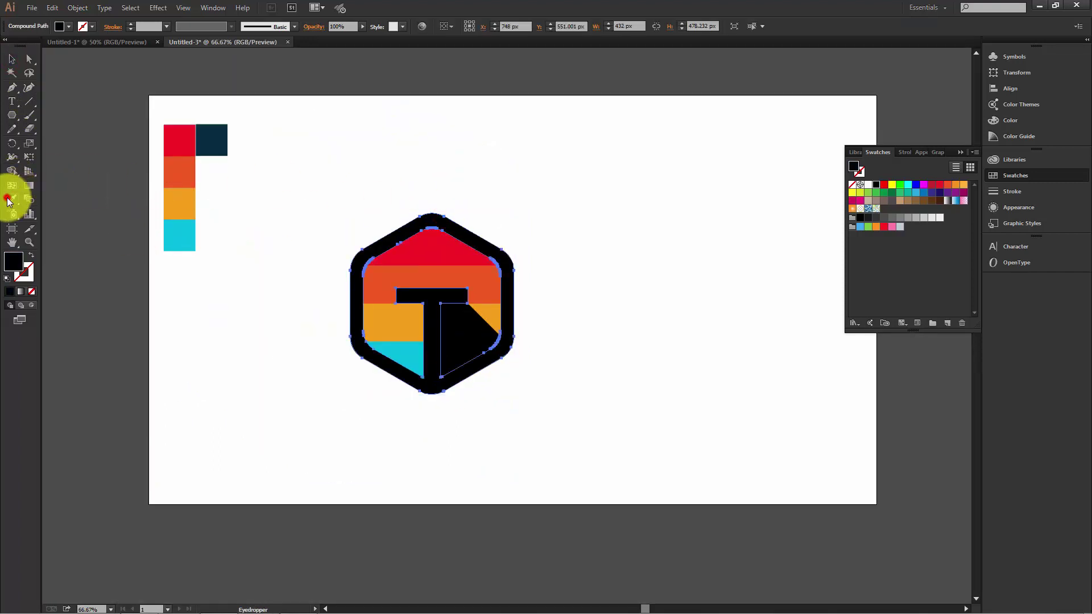
pyautogui.click(213, 140)
pyautogui.click(12, 59)
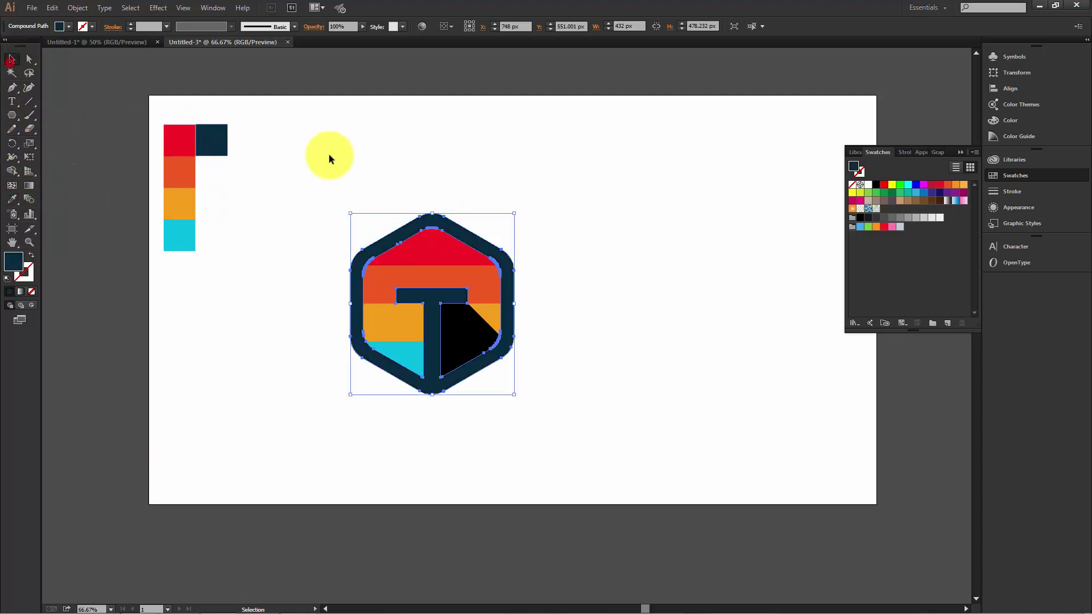
pyautogui.click(329, 159)
pyautogui.hotkey('ctrl', '+')
pyautogui.hotkey('ctrl', '+')
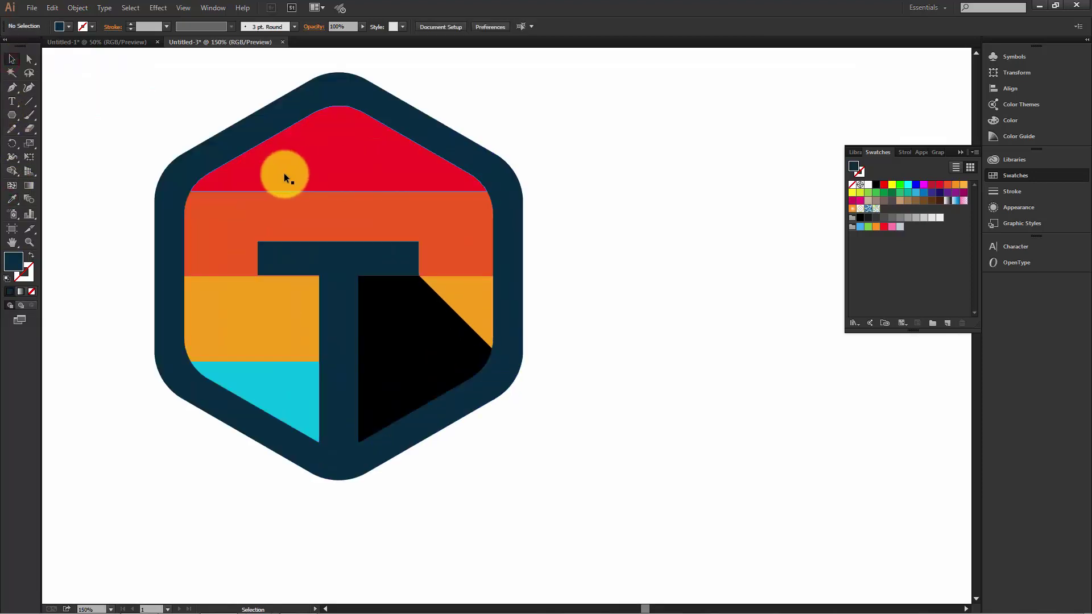
# Set the black triangle beside the T to Multiply blending at 10% opacity.
pyautogui.click(403, 350)
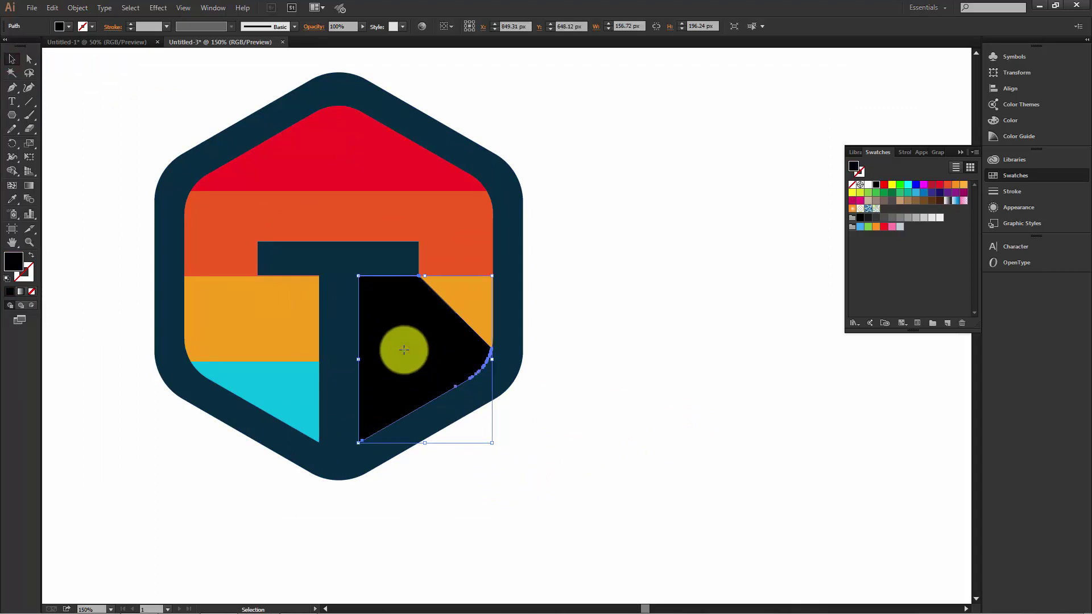
pyautogui.click(317, 28)
pyautogui.click(220, 45)
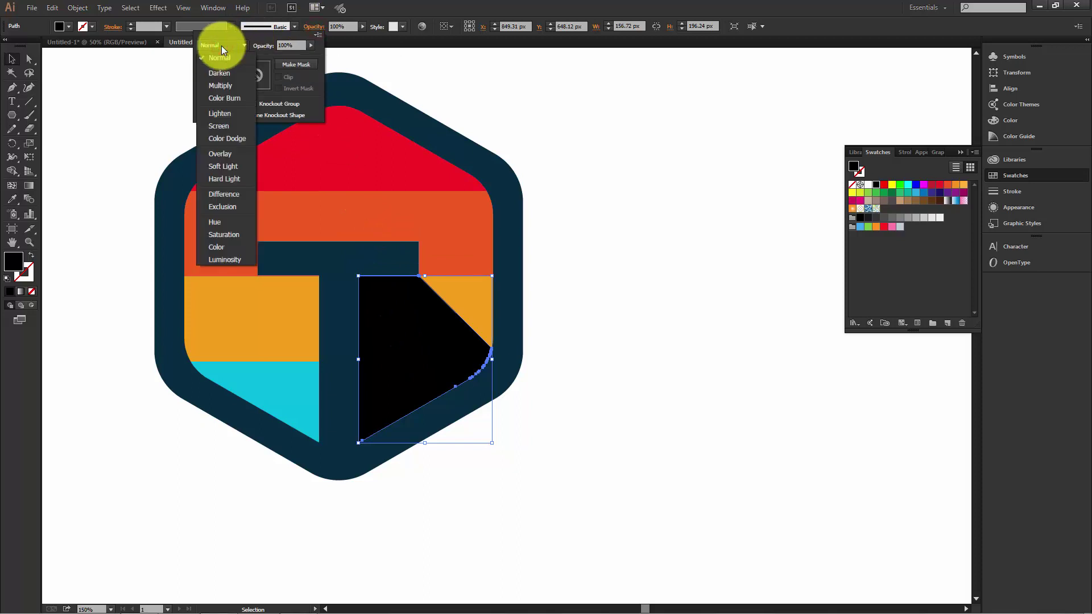
pyautogui.click(221, 84)
pyautogui.click(287, 46)
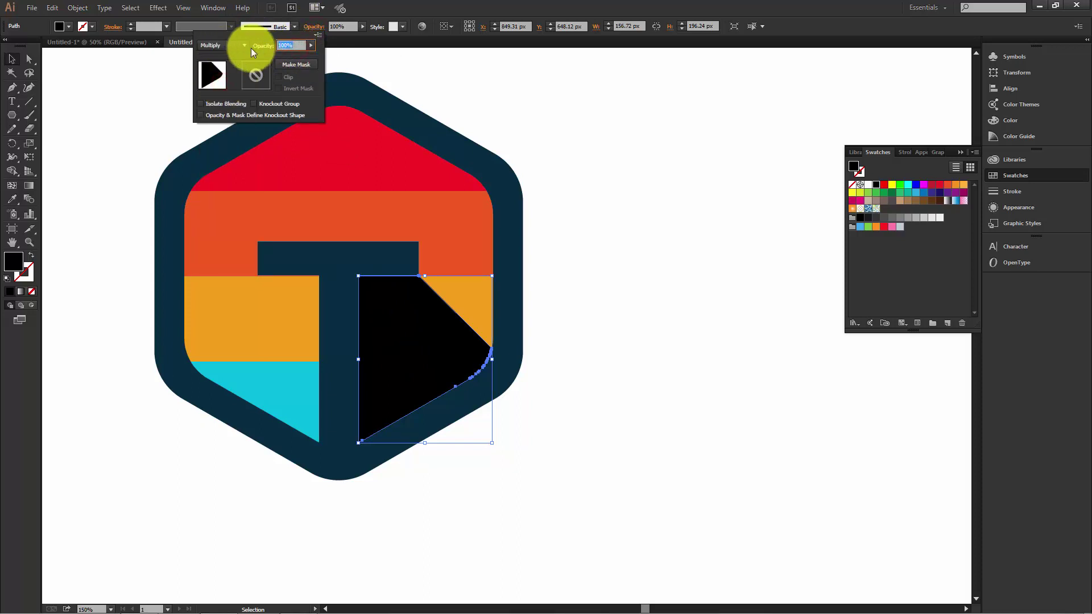
pyautogui.write('10')
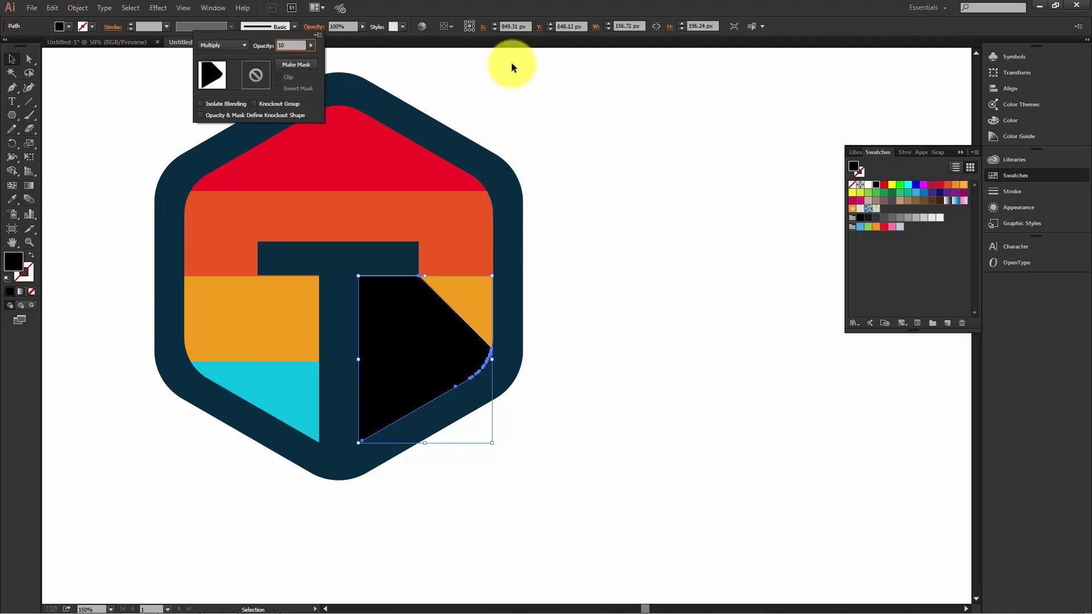
pyautogui.press('Return')
pyautogui.click(615, 135)
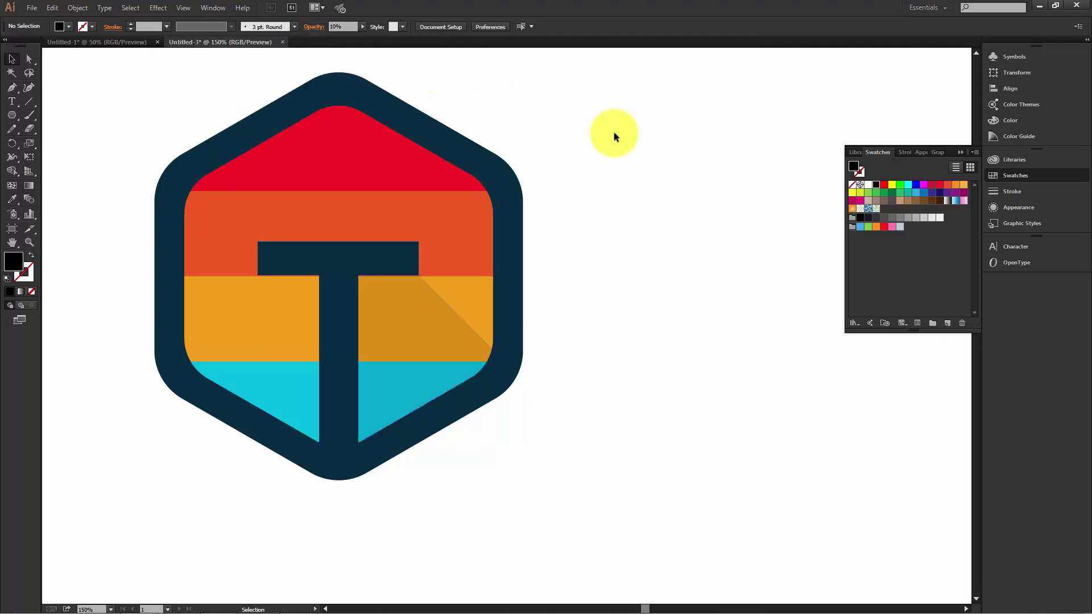
pyautogui.hotkey('ctrl', '-')
pyautogui.hotkey('ctrl', '-')
pyautogui.hotkey('ctrl', '-')
pyautogui.hotkey('ctrl', '-')
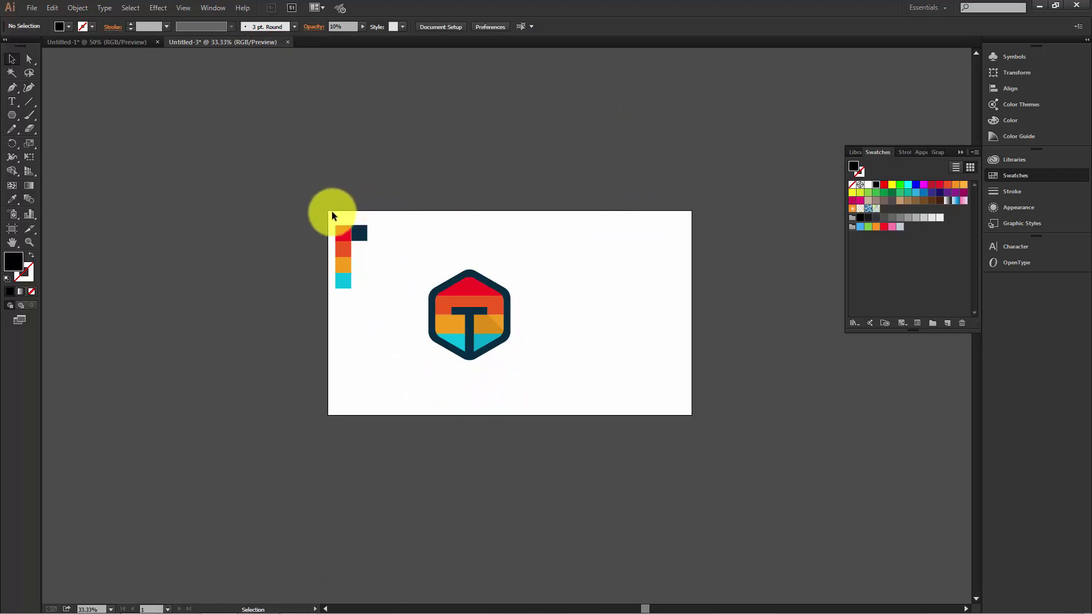
# Move the colour squares left off the artboard and group all the logo's parts.
pyautogui.moveTo(341, 232); pyautogui.dragTo(259, 229)
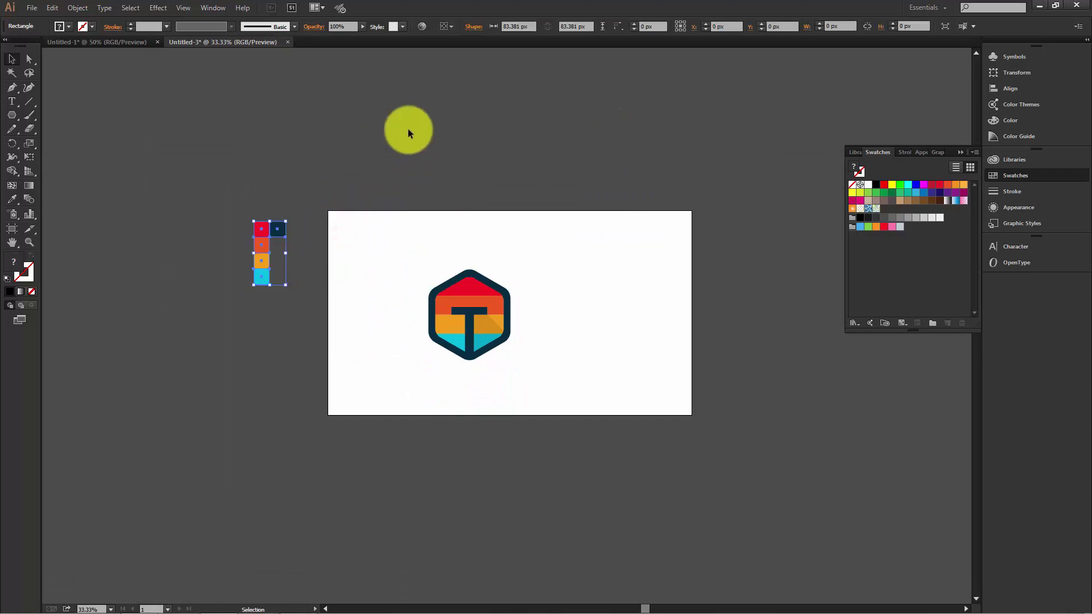
pyautogui.moveTo(507, 341); pyautogui.dragTo(581, 387)
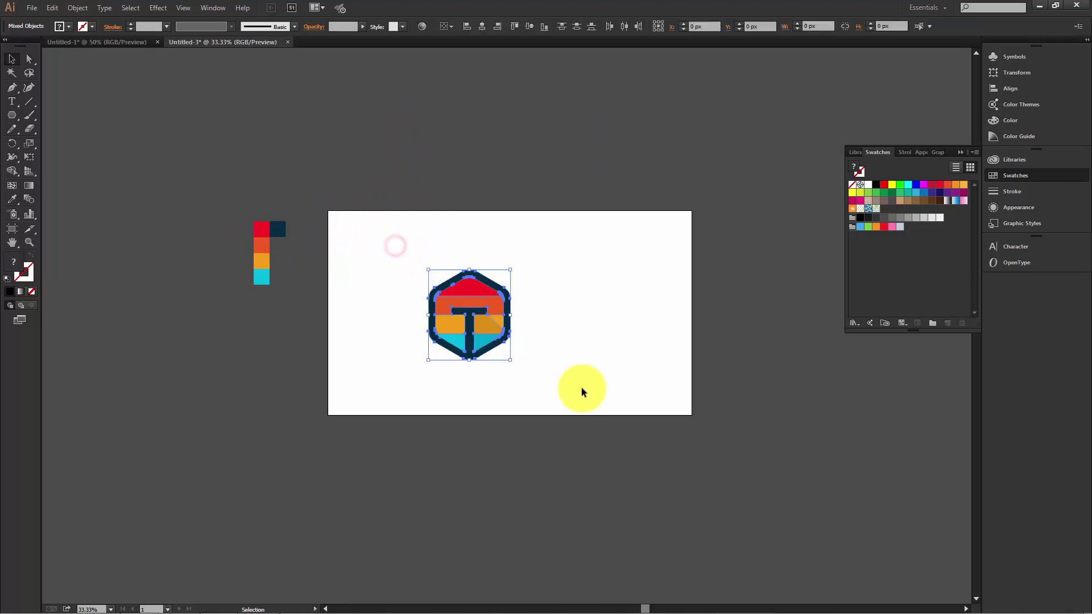
pyautogui.rightClick(466, 287)
pyautogui.click(507, 346)
pyautogui.click(581, 278)
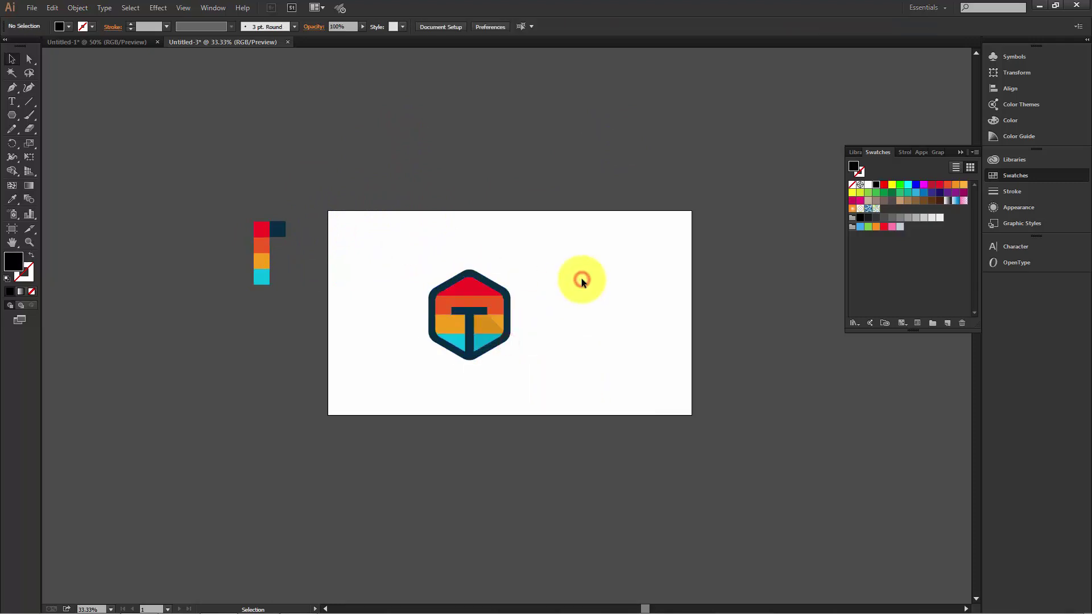
pyautogui.hotkey('ctrl', '+')
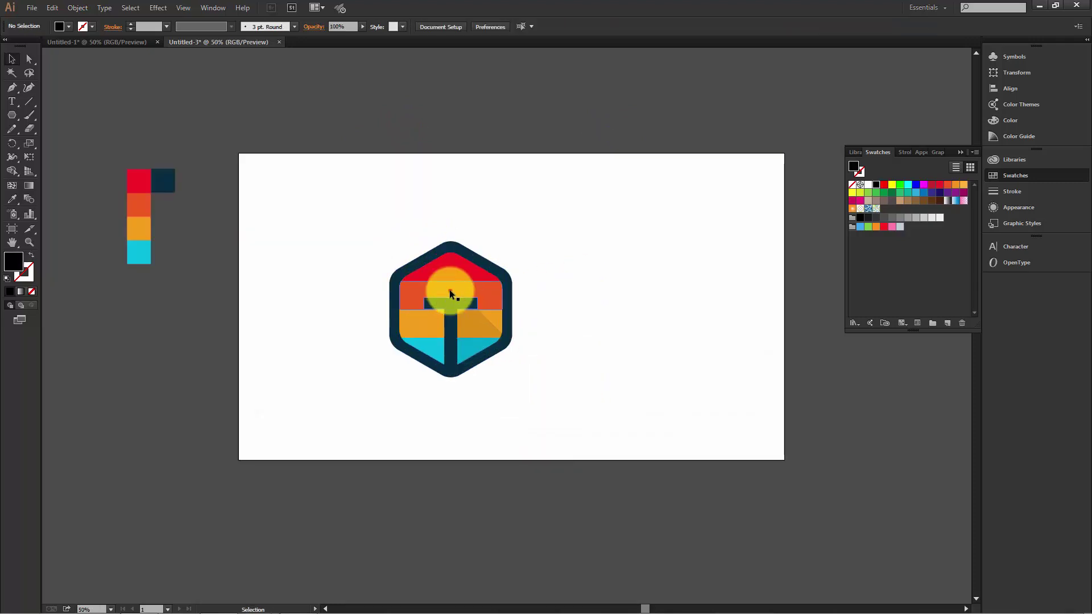
# Align the logo group to the artboard, centred horizontally and vertically.
pyautogui.click(450, 291)
pyautogui.click(451, 26)
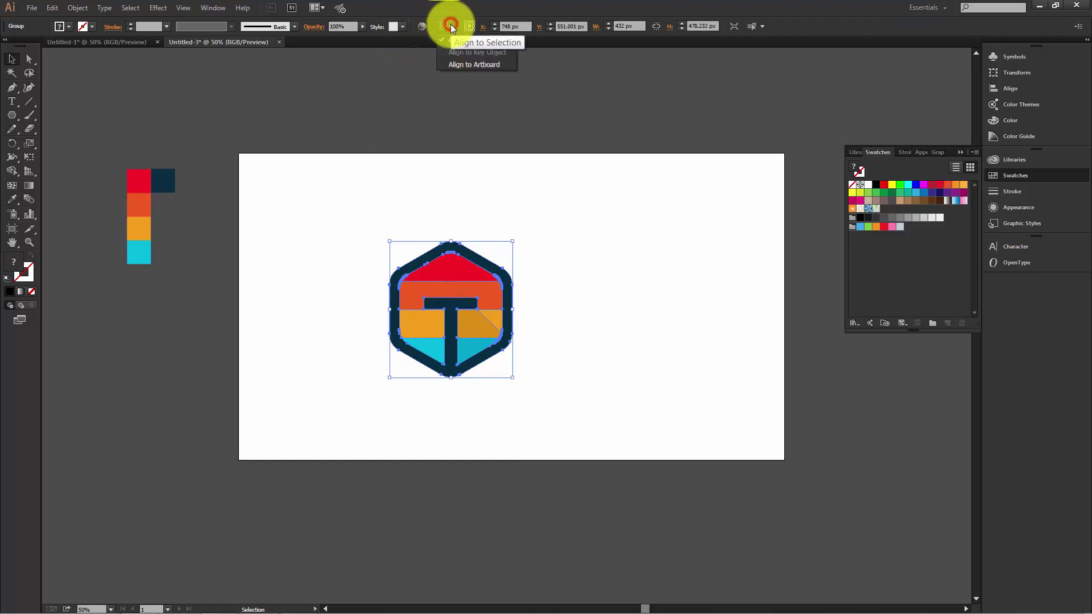
pyautogui.click(466, 64)
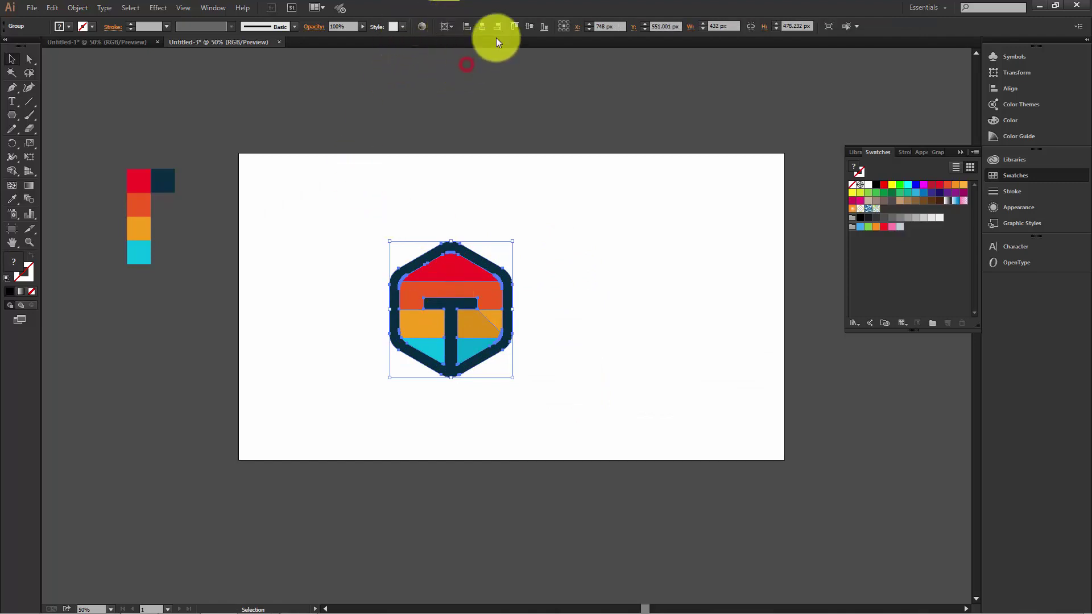
pyautogui.click(483, 27)
pyautogui.click(524, 28)
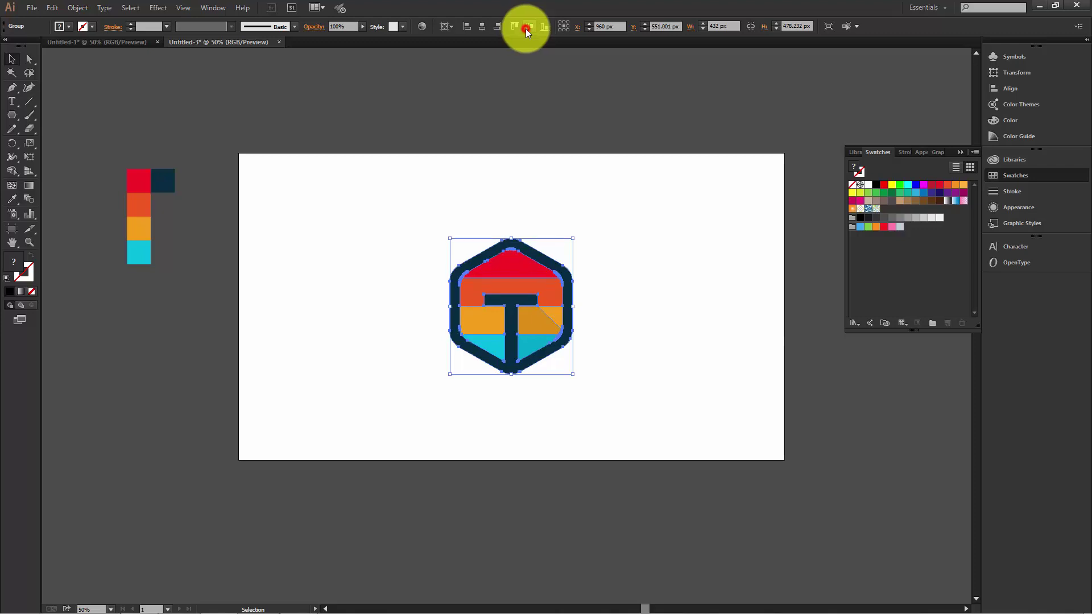
pyautogui.click(504, 151)
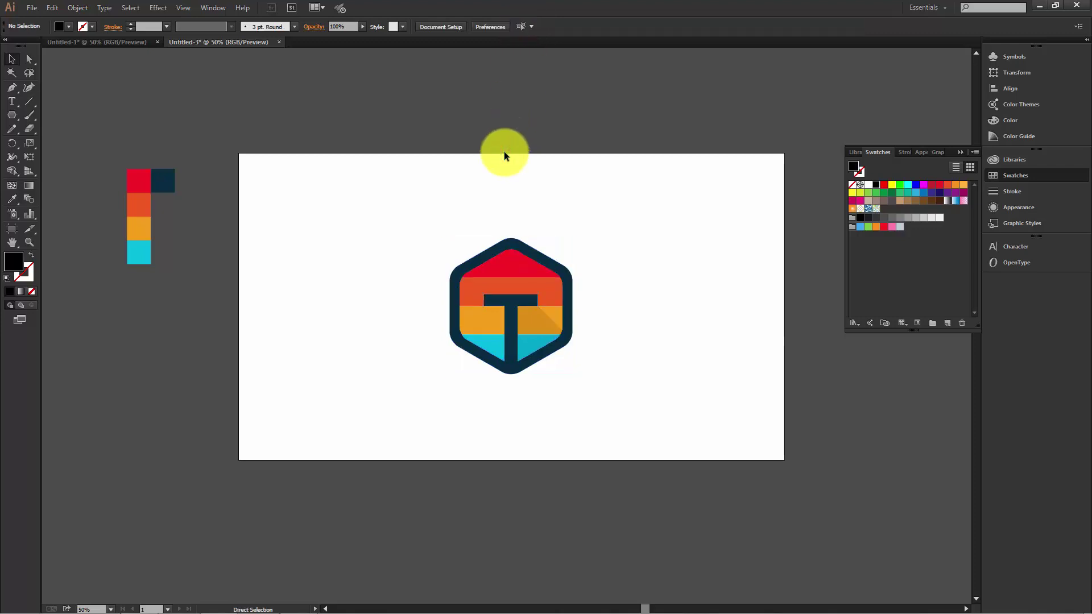
pyautogui.hotkey('ctrl', '0')
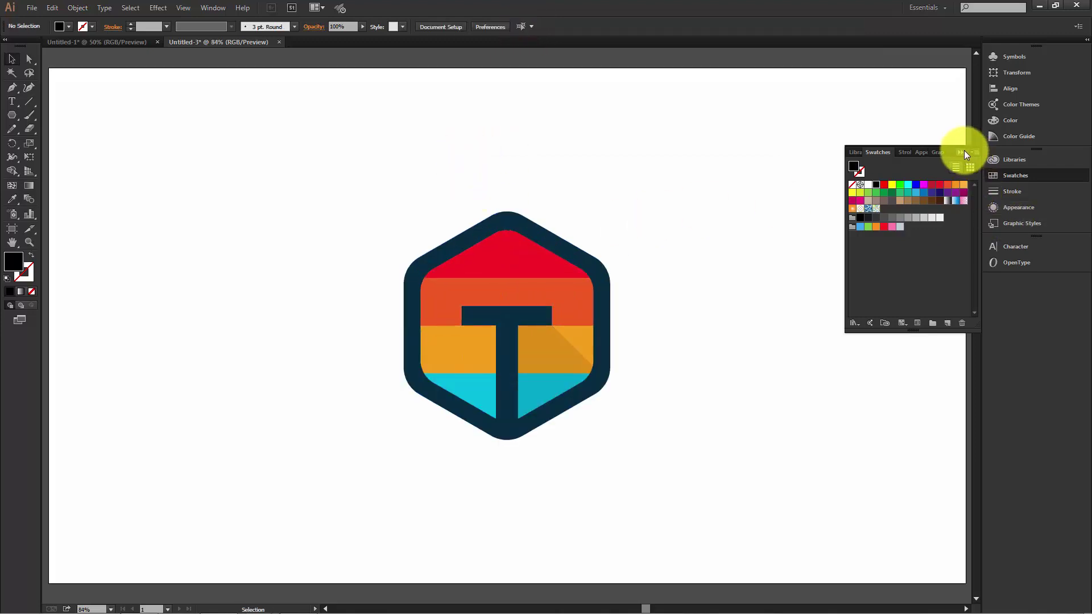
pyautogui.click(964, 150)
# Type TREEAIN below the logo, enlarge it, and place it under the hexagon.
pyautogui.moveTo(16, 103); pyautogui.dragTo(65, 100)
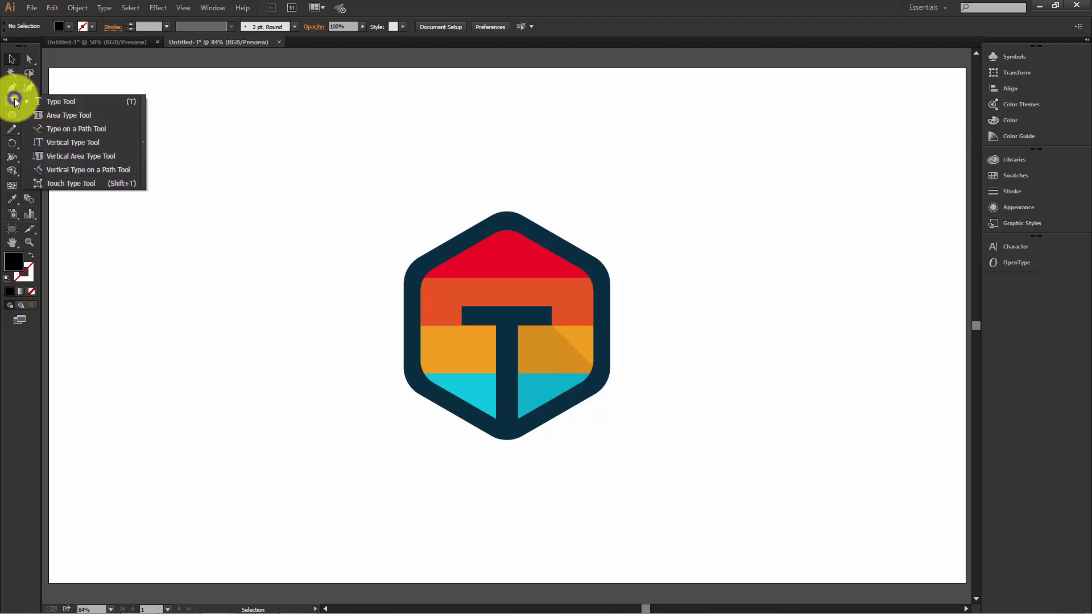
pyautogui.click(362, 487)
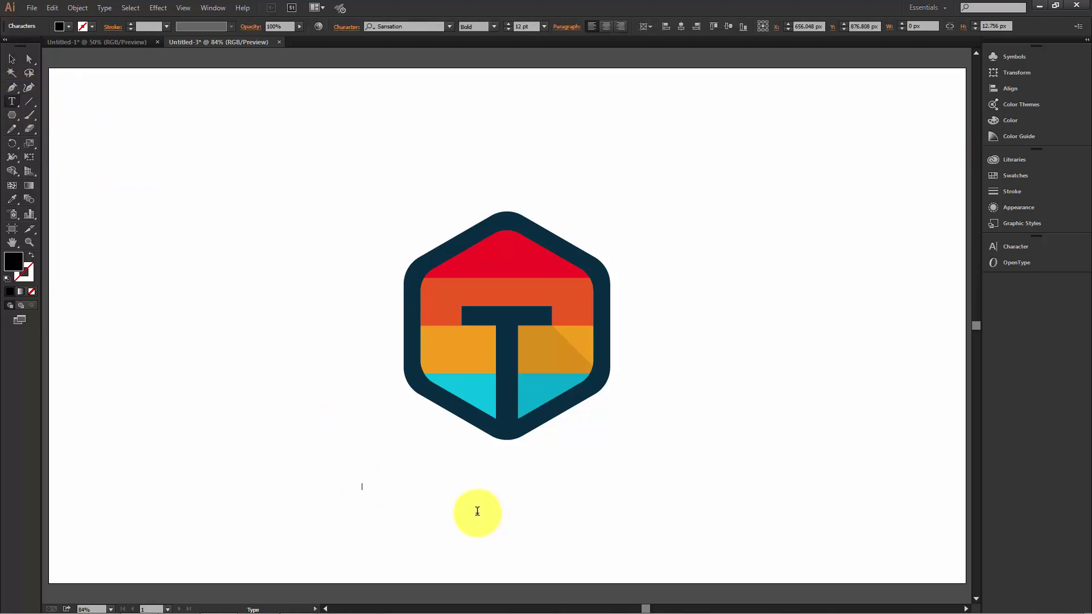
pyautogui.write('TREEAIN')
pyautogui.click(15, 59)
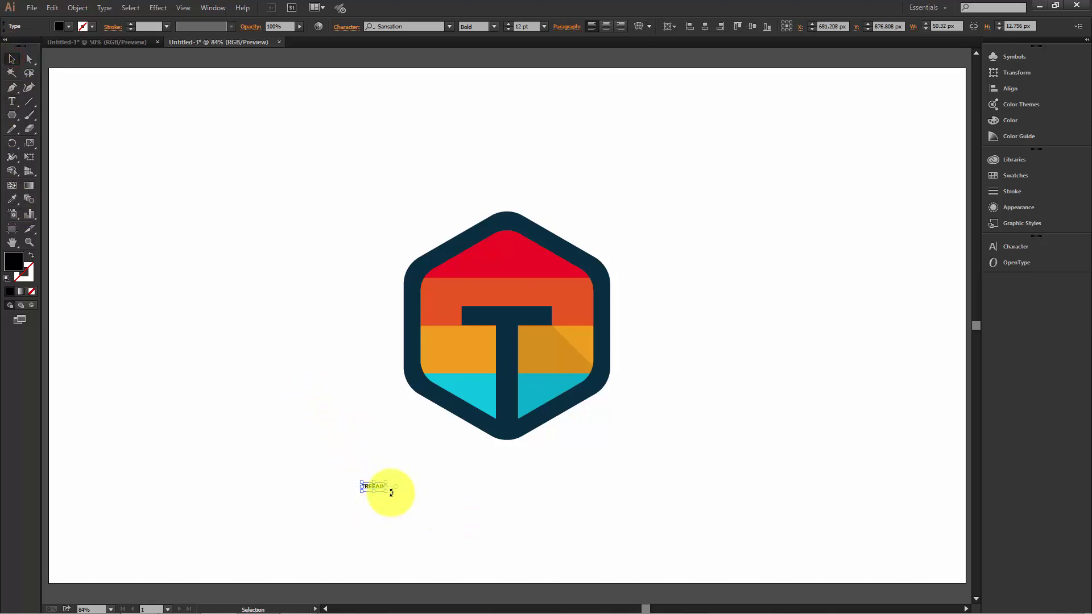
pyautogui.moveTo(386, 490); pyautogui.dragTo(666, 535)
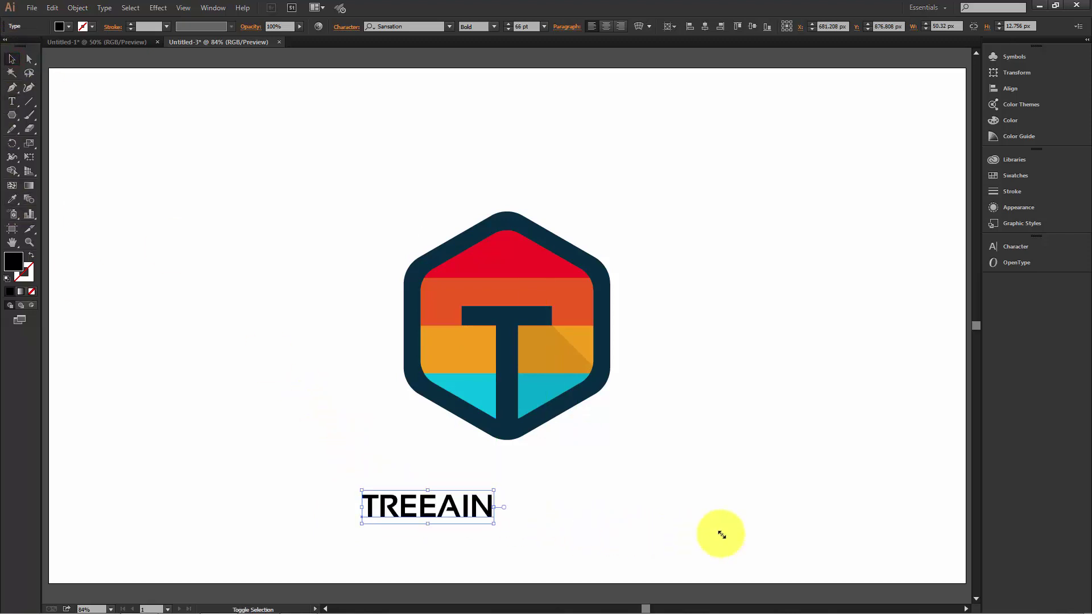
pyautogui.moveTo(451, 507)
pyautogui.mouseDown()
pyautogui.moveTo(509, 479)
pyautogui.moveTo(581, 501)
pyautogui.mouseUp()
pyautogui.click(620, 474)
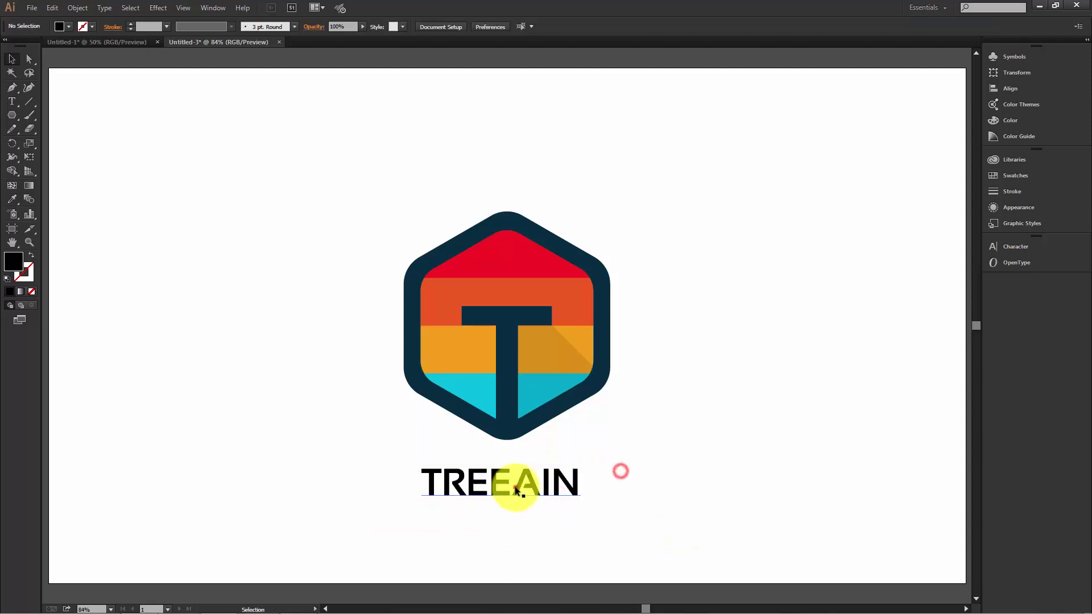
pyautogui.moveTo(512, 487); pyautogui.dragTo(495, 479)
# Set TREEAIN's tracking to 50 and centre it beneath the hexagon.
pyautogui.click(341, 27)
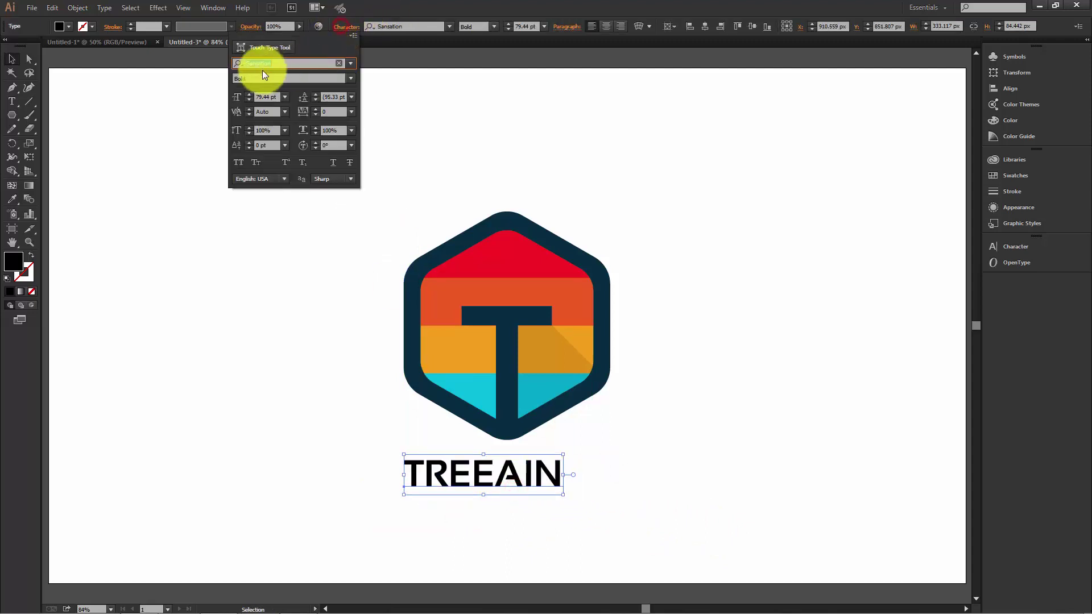
pyautogui.click(336, 113)
pyautogui.write('5')
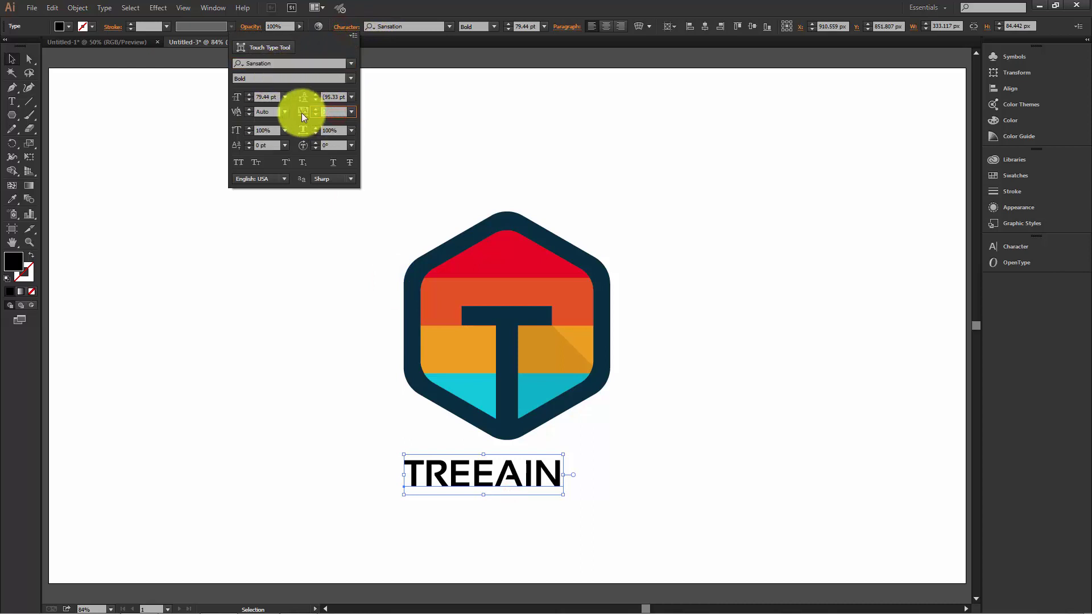
pyautogui.press('Return')
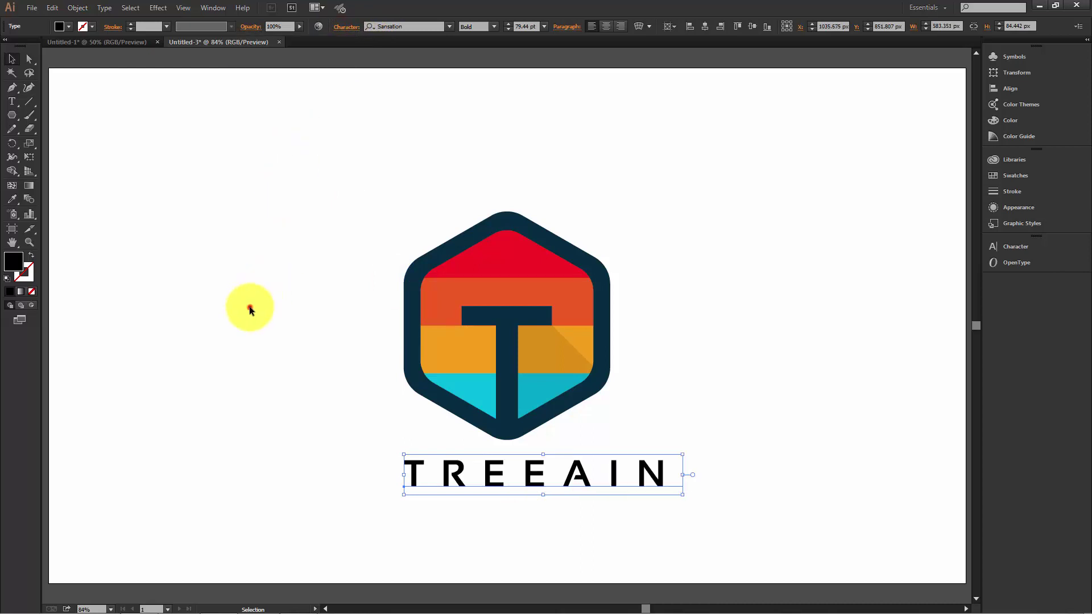
pyautogui.click(251, 309)
pyautogui.moveTo(589, 479); pyautogui.dragTo(559, 473)
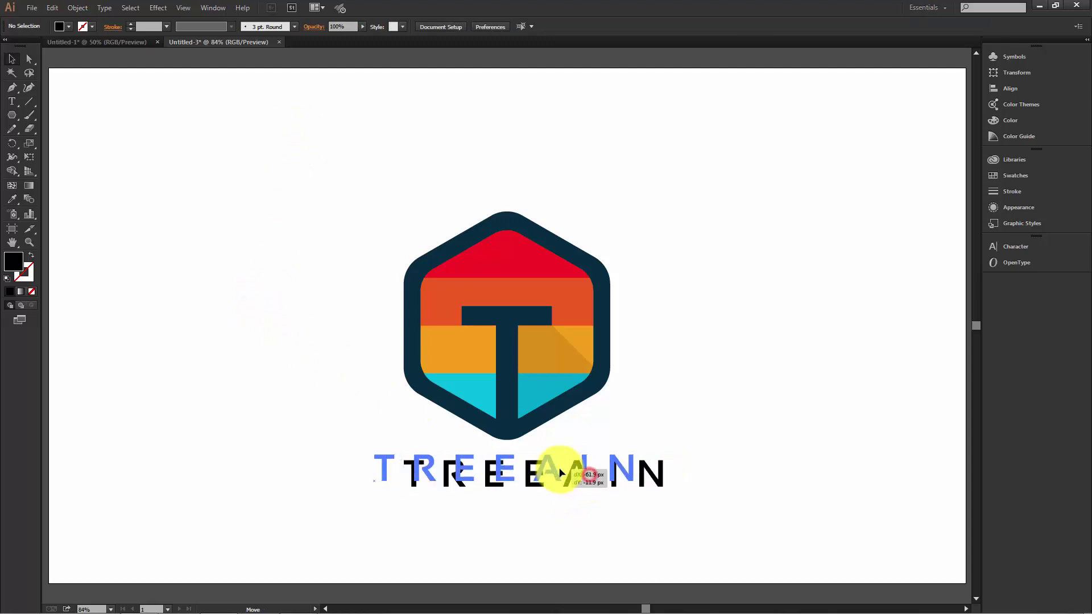
pyautogui.click(584, 530)
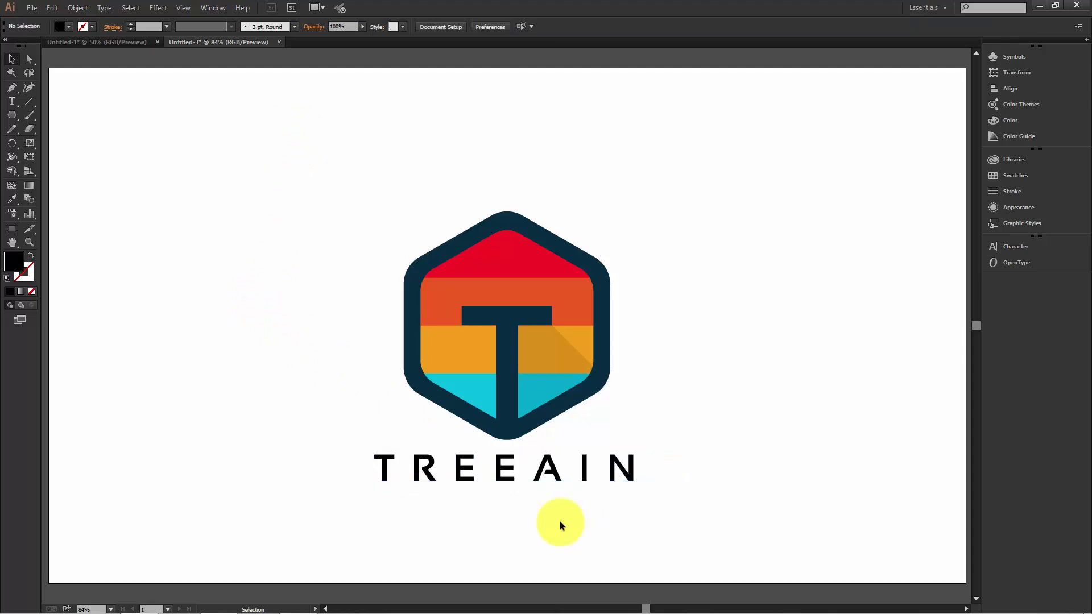
pyautogui.click(12, 101)
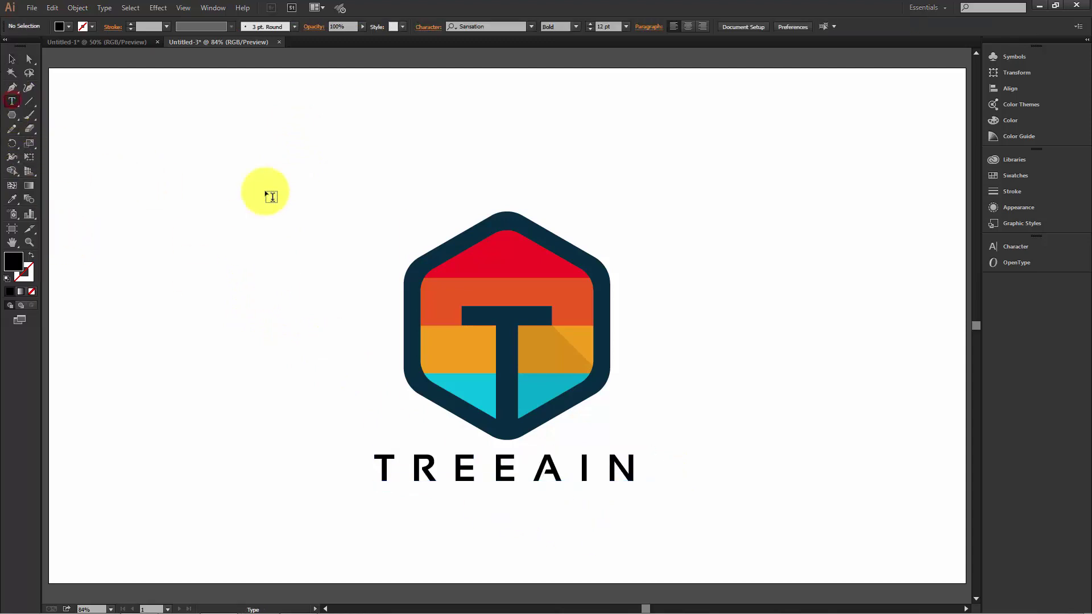
# Type SLOGANHERE, enlarge it, and move it under TREEAIN.
pyautogui.click(293, 153)
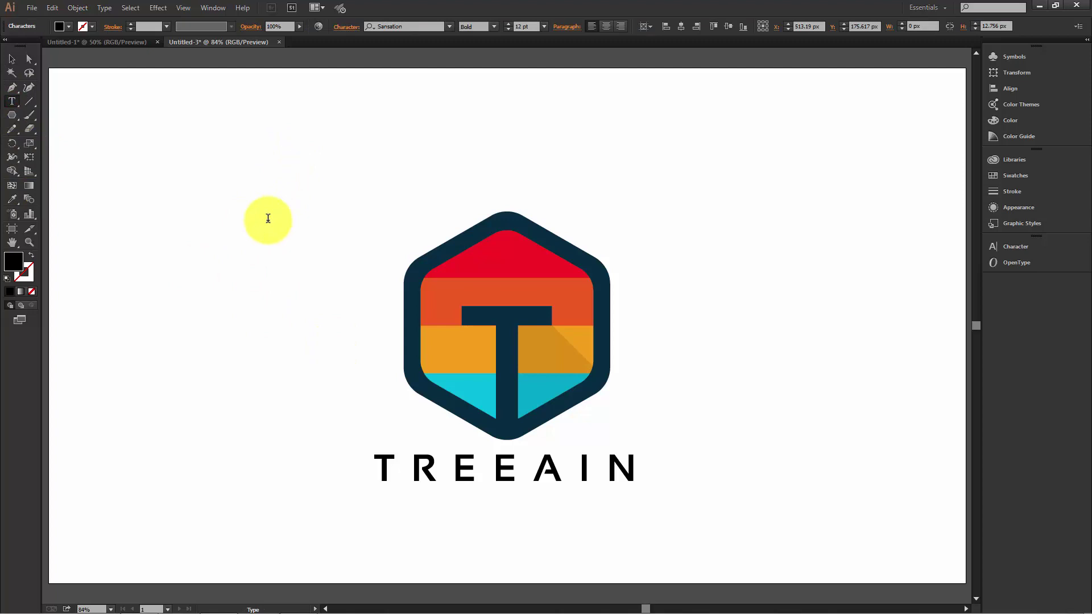
pyautogui.write('SLOGANHERE')
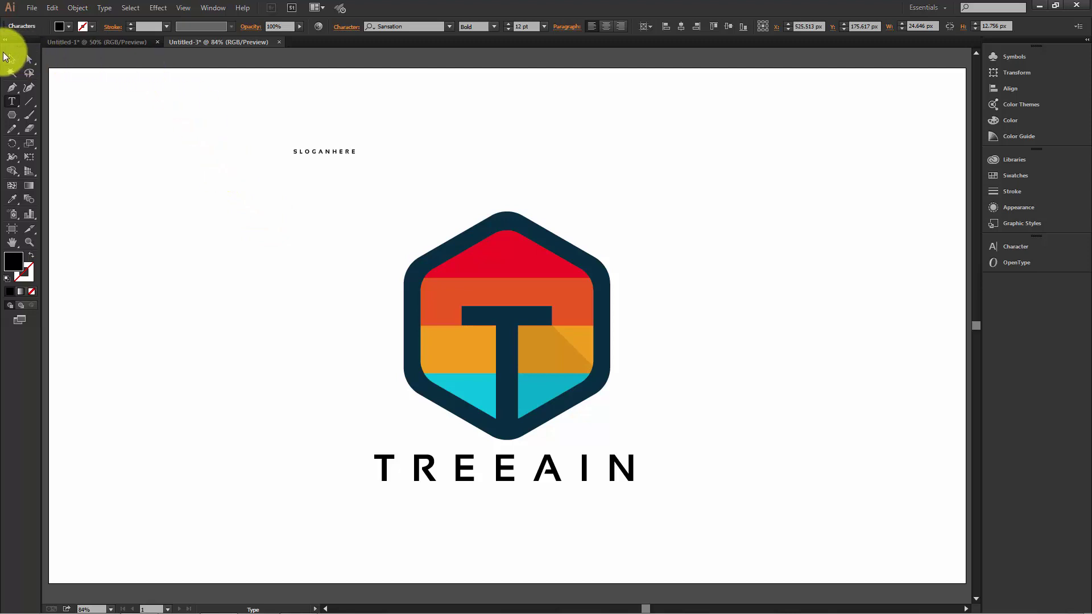
pyautogui.click(11, 58)
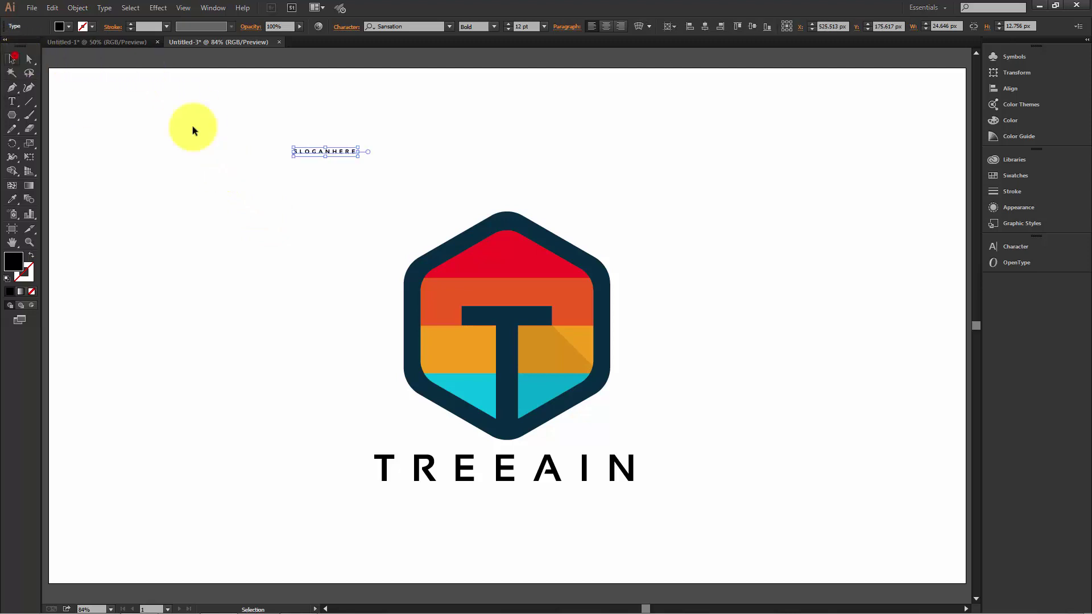
pyautogui.moveTo(357, 156)
pyautogui.mouseDown()
pyautogui.moveTo(474, 168)
pyautogui.moveTo(573, 554)
pyautogui.moveTo(549, 503)
pyautogui.mouseUp()
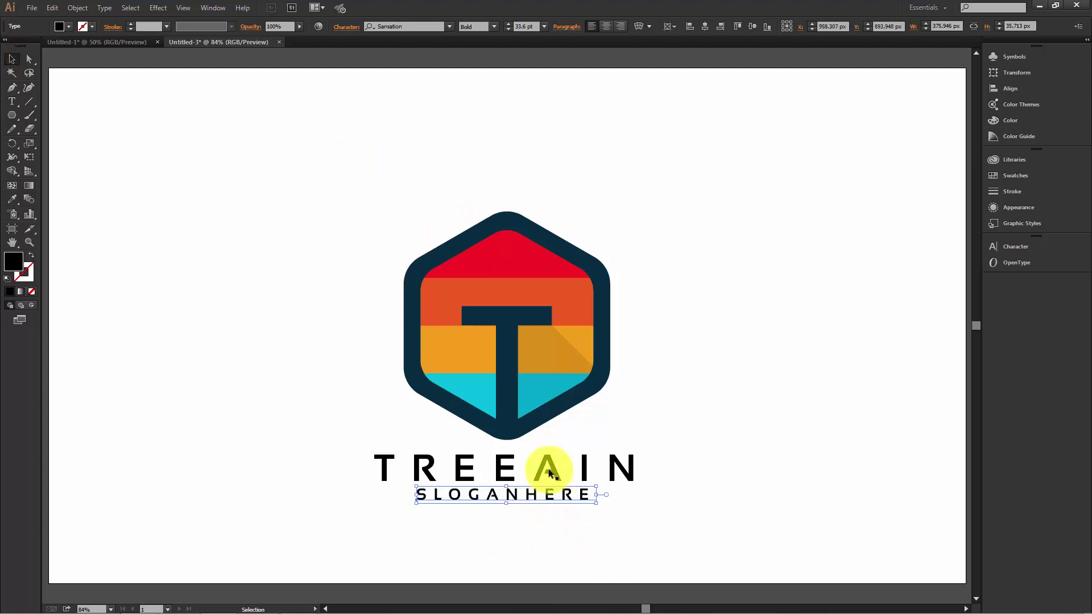
# Set the tagline's tracking to 0 and centre it under TREEAIN.
pyautogui.click(346, 27)
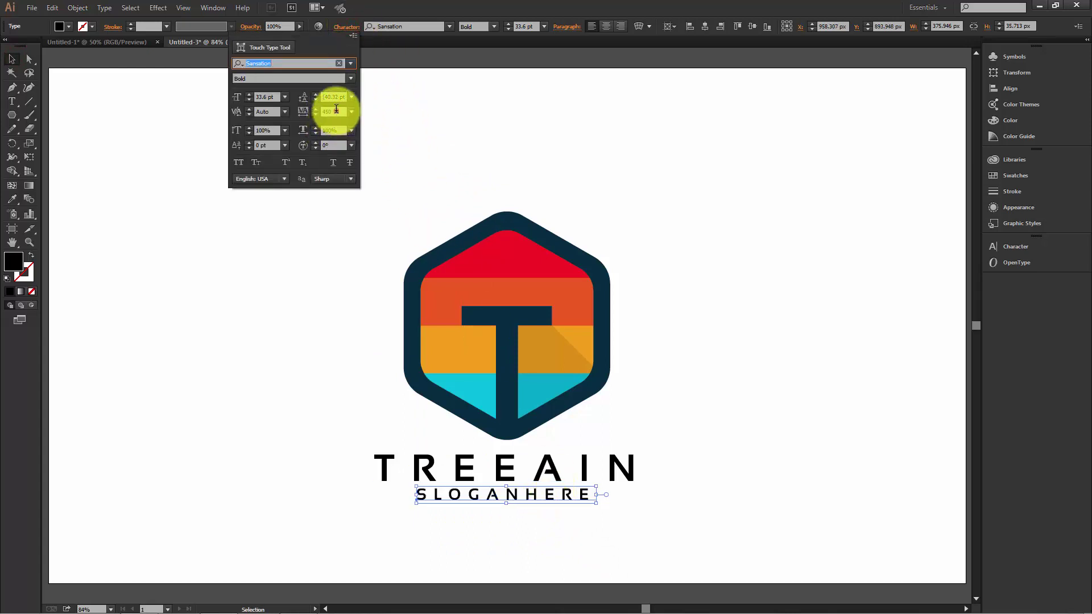
pyautogui.click(334, 112)
pyautogui.write('0')
pyautogui.press('Return')
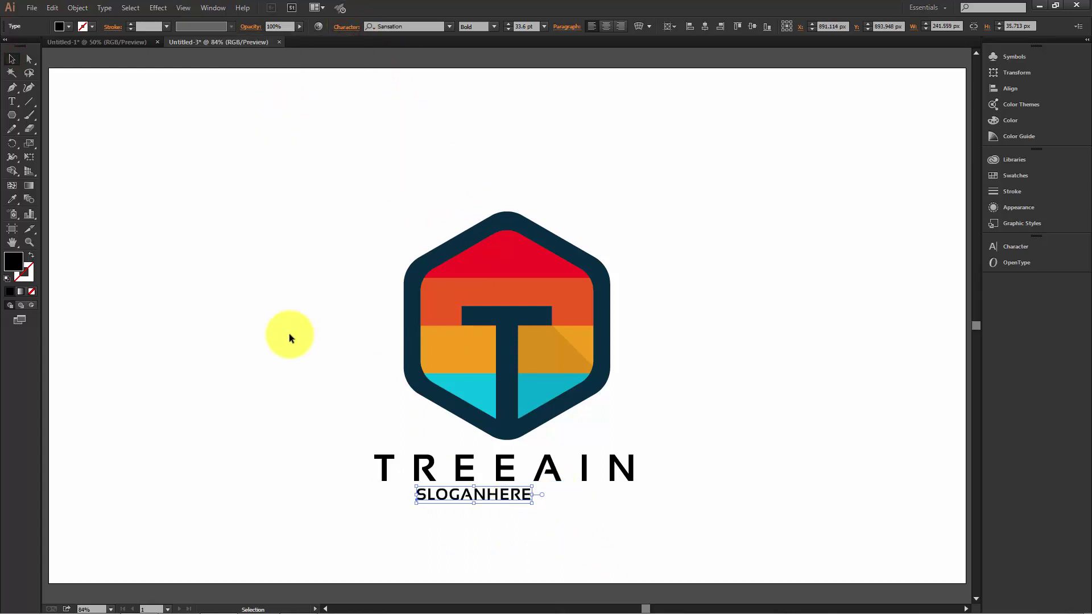
pyautogui.click(281, 365)
pyautogui.moveTo(493, 495)
pyautogui.mouseDown()
pyautogui.moveTo(585, 507)
pyautogui.moveTo(543, 503)
pyautogui.moveTo(498, 462)
pyautogui.mouseUp()
pyautogui.click(545, 524)
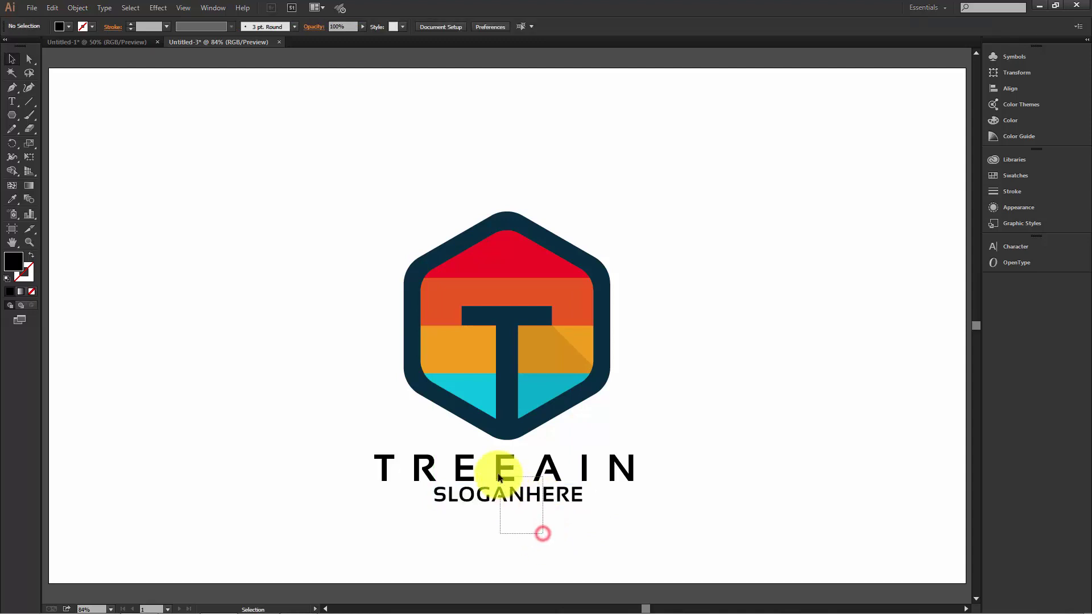
# Colour the wordmark and tagline with the hexagon's navy using the Eyedropper.
pyautogui.click(12, 199)
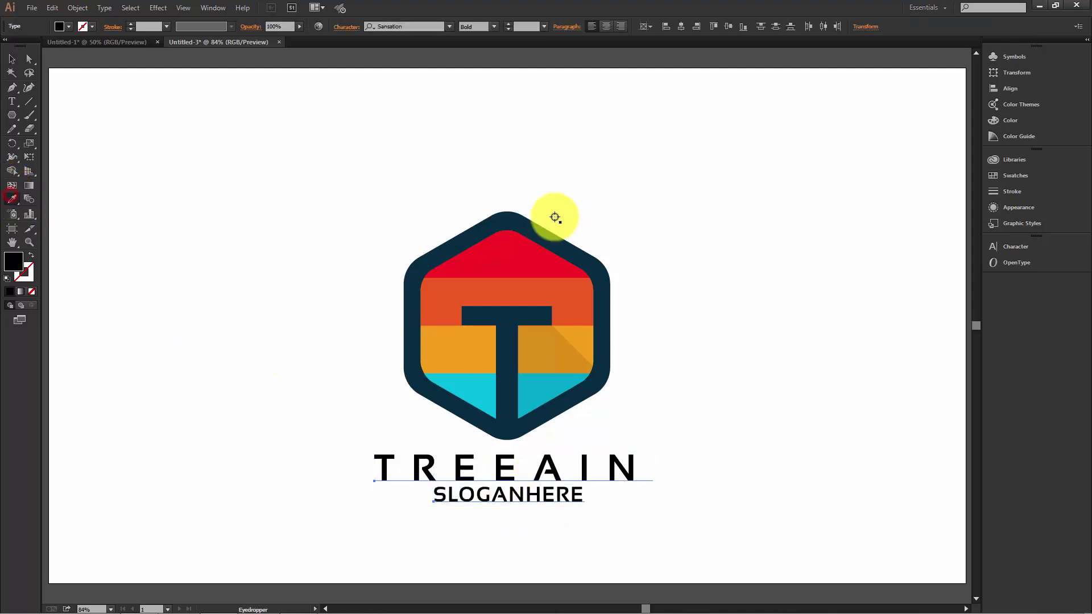
pyautogui.click(494, 221)
pyautogui.click(12, 58)
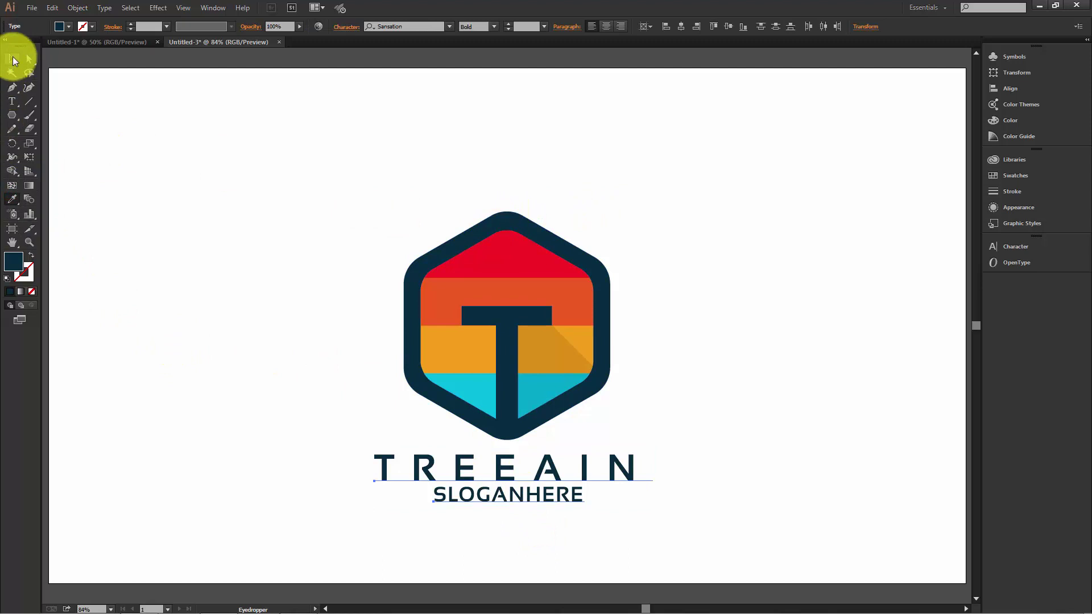
pyautogui.click(182, 172)
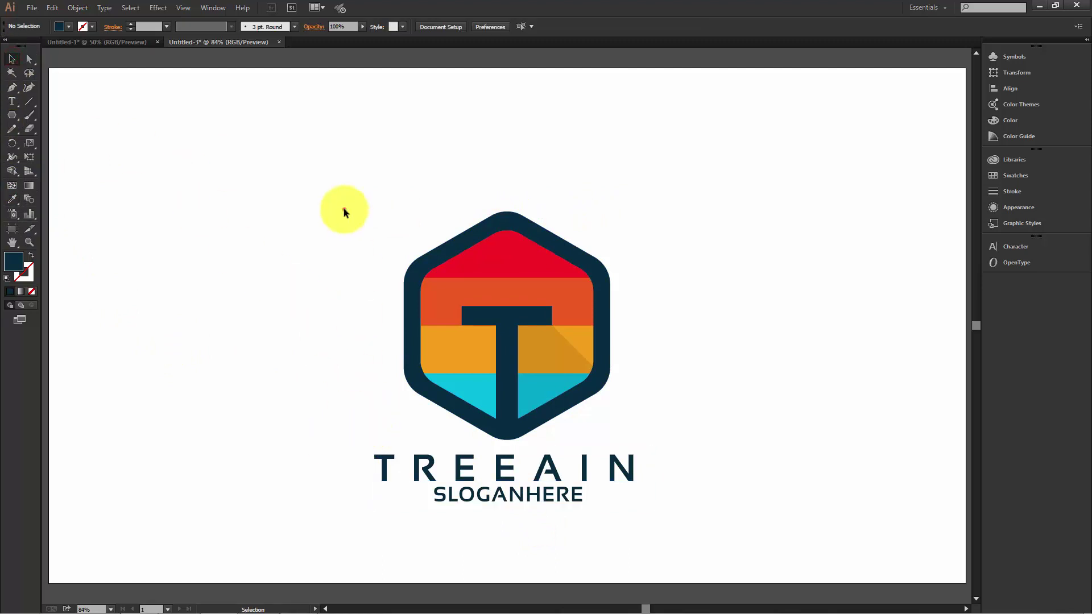
# Group the whole logo and centre it horizontally and vertically on the artboard.
pyautogui.moveTo(343, 211); pyautogui.dragTo(754, 571)
pyautogui.rightClick(511, 354)
pyautogui.click(565, 412)
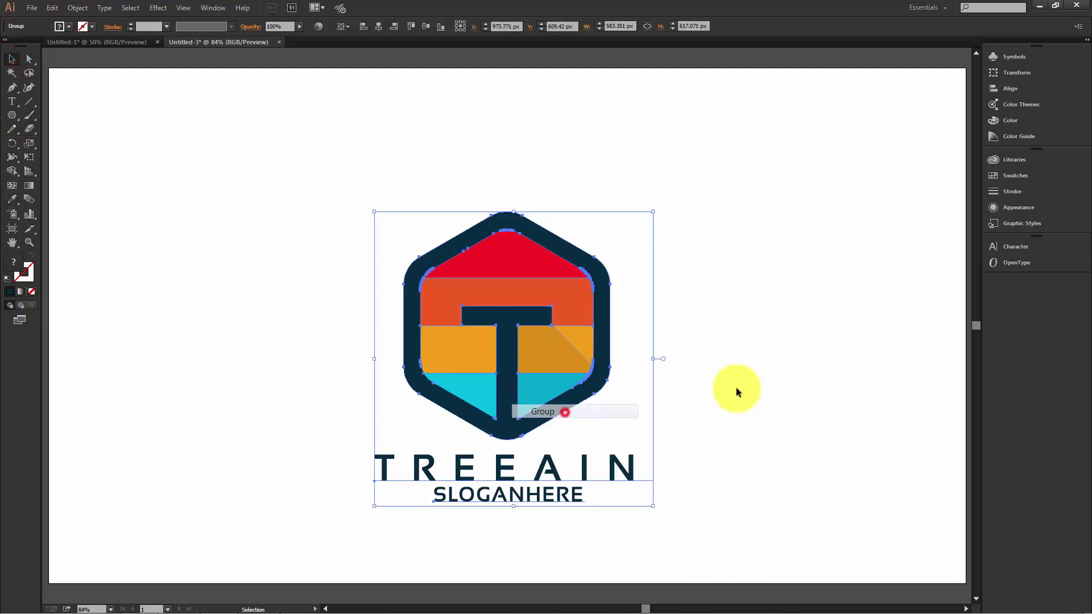
pyautogui.click(736, 390)
pyautogui.hotkey('ctrl', '-')
pyautogui.hotkey('ctrl', '-')
pyautogui.hotkey('ctrl', '-')
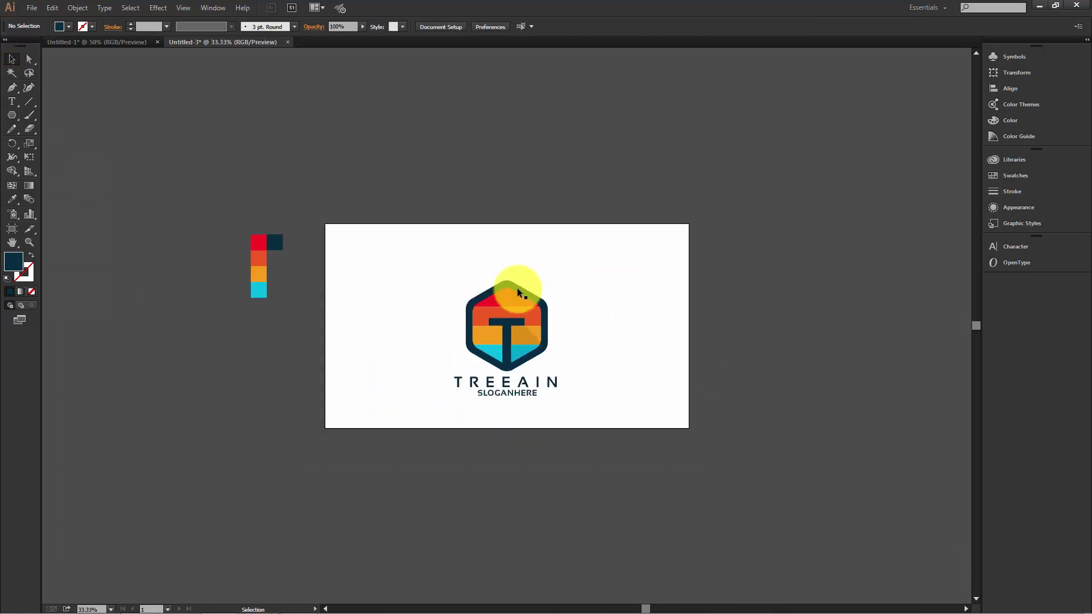
pyautogui.click(516, 296)
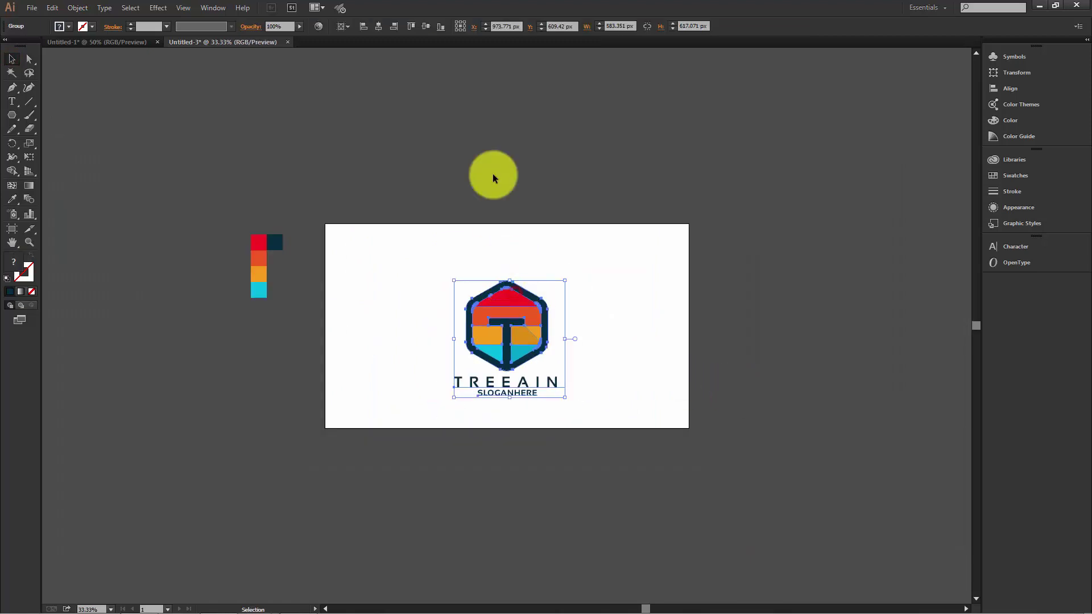
pyautogui.click(379, 25)
pyautogui.click(426, 26)
pyautogui.click(443, 130)
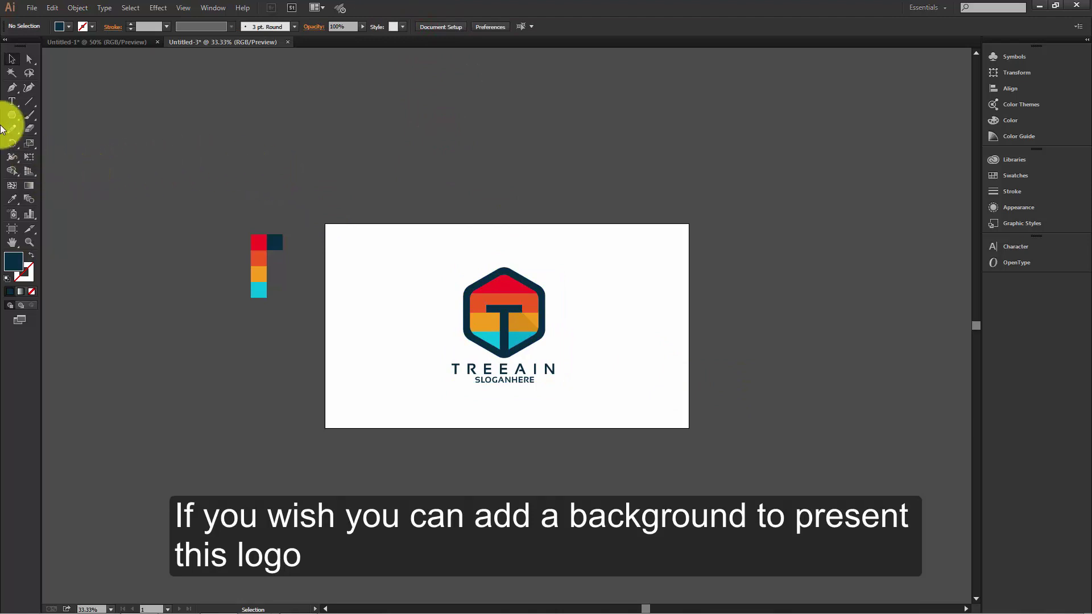
# Draw a 1920×1080 rectangle over the whole artboard and fill it with the swatch cyan.
pyautogui.moveTo(12, 114); pyautogui.dragTo(41, 115)
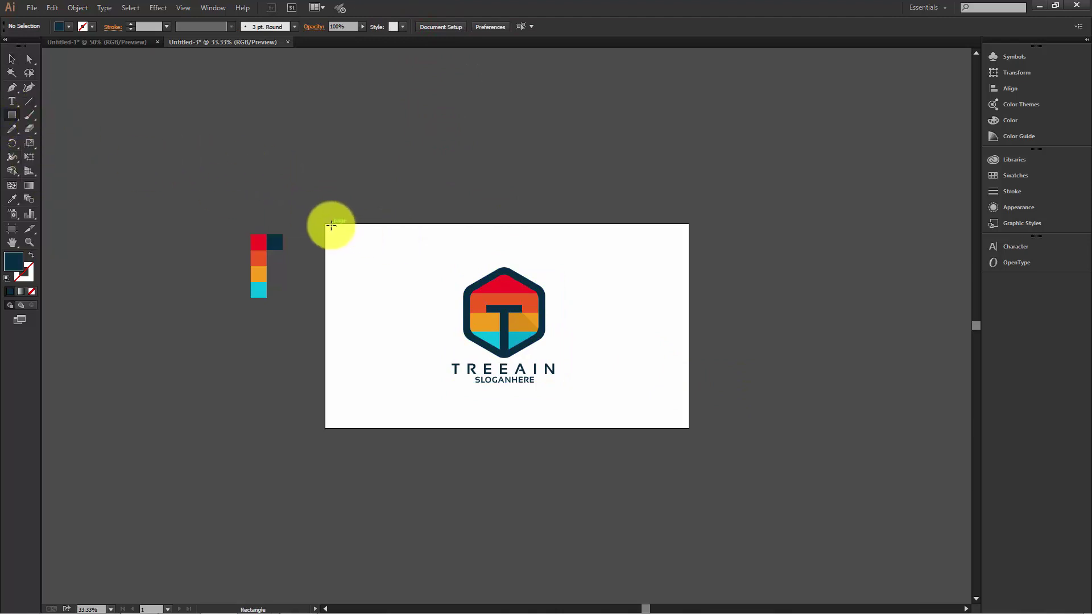
pyautogui.moveTo(325, 223); pyautogui.dragTo(689, 428)
pyautogui.click(13, 200)
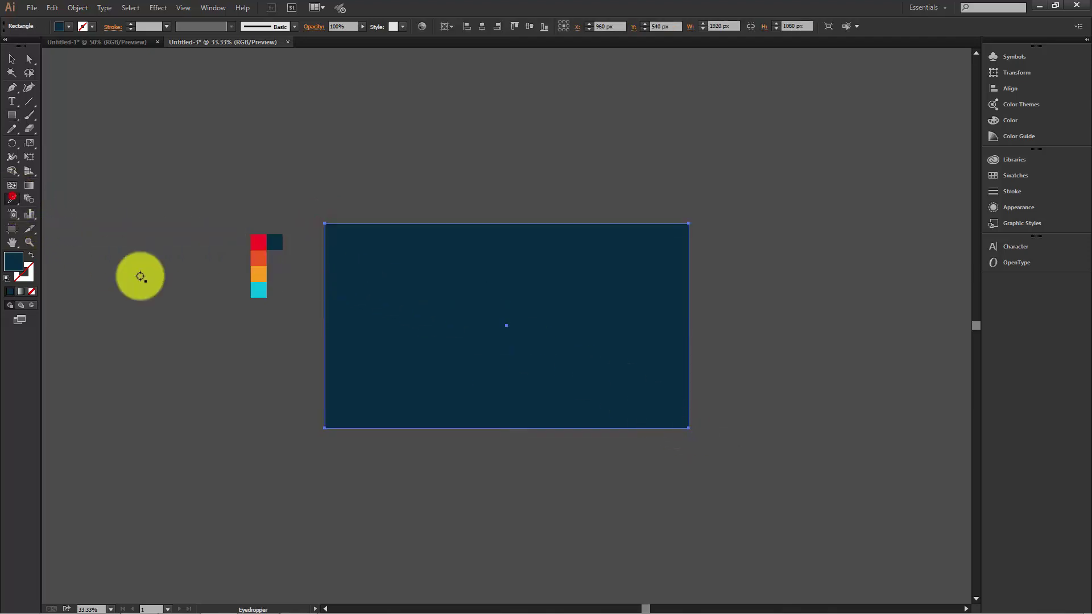
pyautogui.click(257, 292)
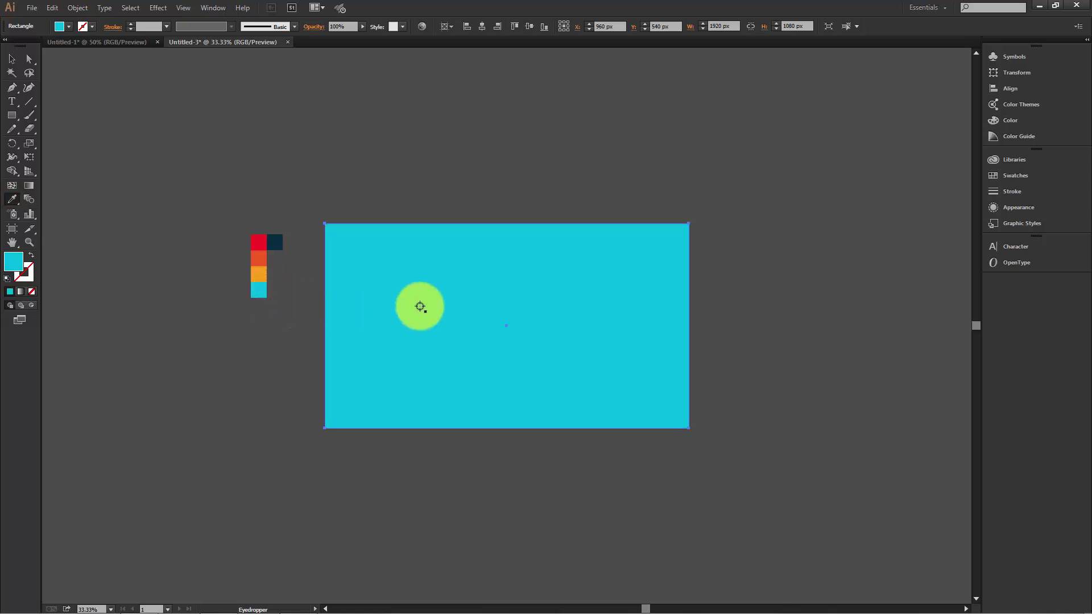
# Send the cyan rectangle to the back, behind the logo, and deselect it.
pyautogui.rightClick(419, 306)
pyautogui.moveTo(456, 482)
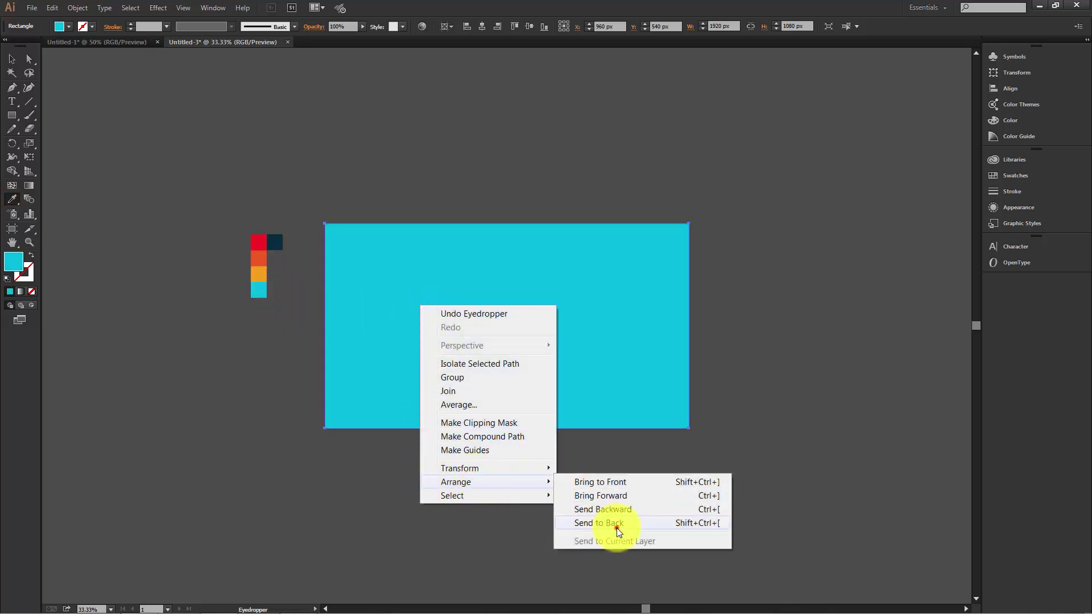
pyautogui.click(616, 523)
pyautogui.click(12, 58)
pyautogui.click(199, 76)
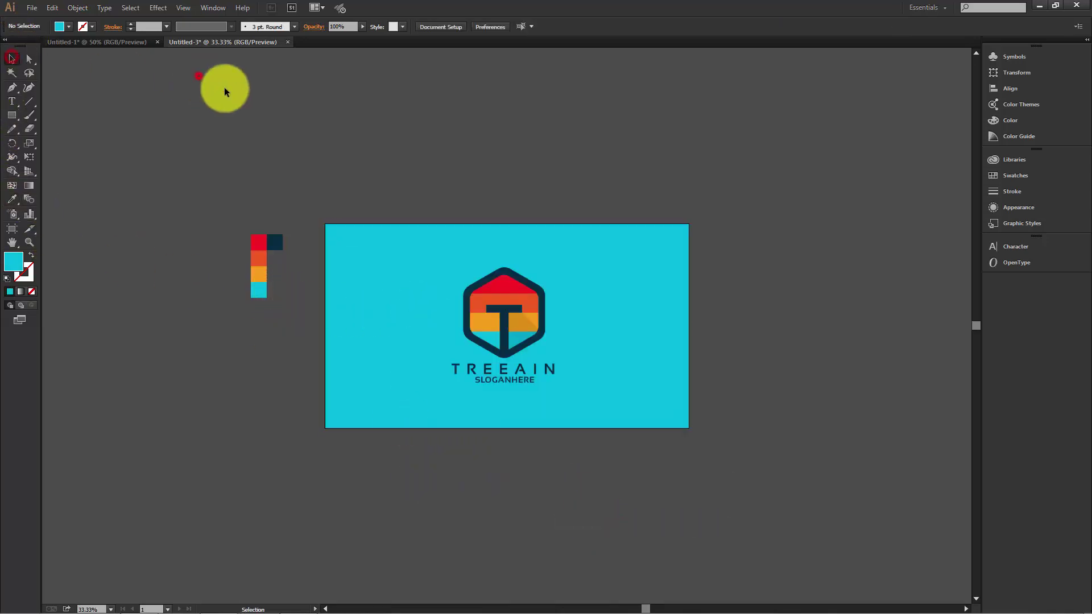
pyautogui.hotkey('ctrl', '+')
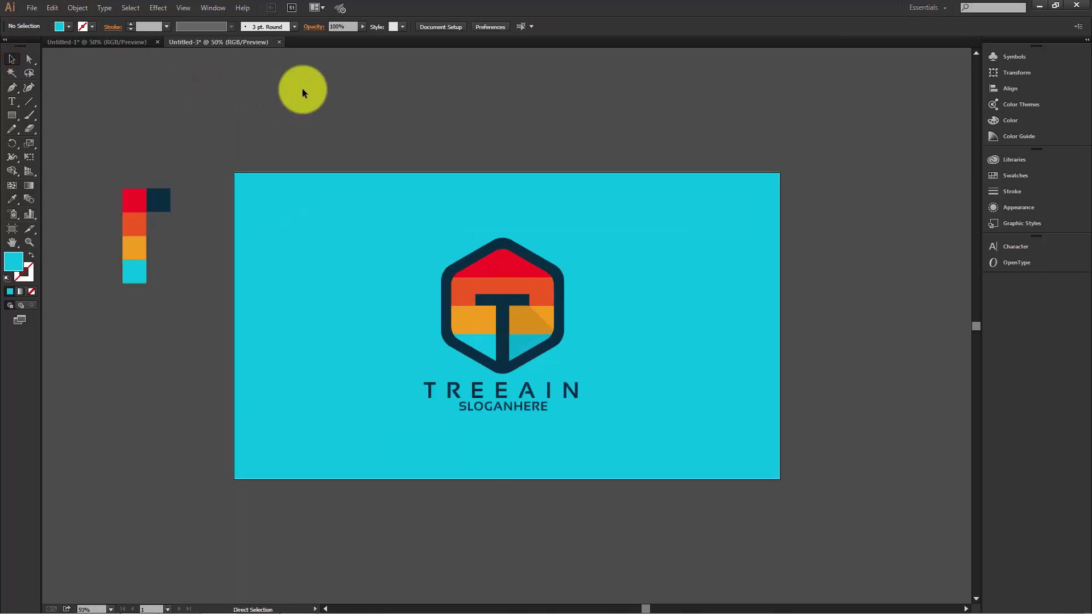
pyautogui.hotkey('ctrl', '-')
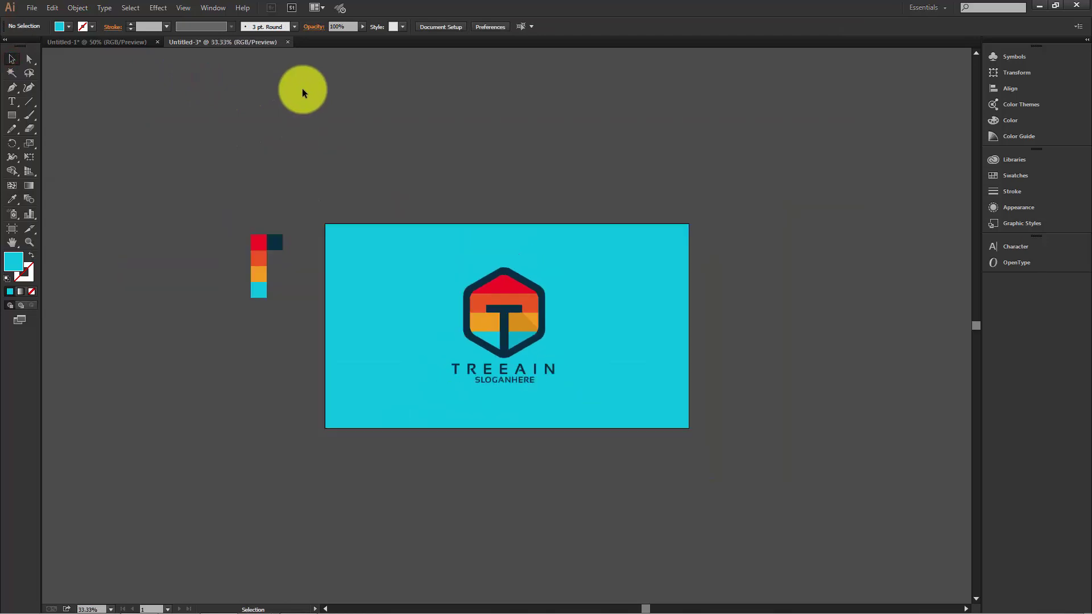
# Scale the logo group up around its centre with an Alt corner drag.
pyautogui.click(486, 316)
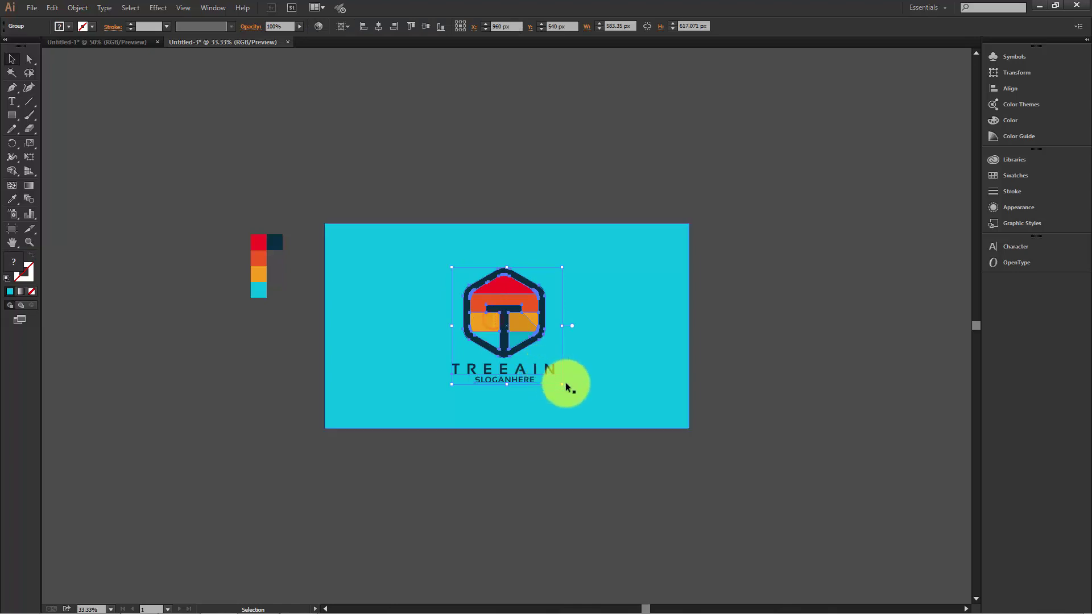
pyautogui.moveTo(562, 385); pyautogui.dragTo(571, 396)
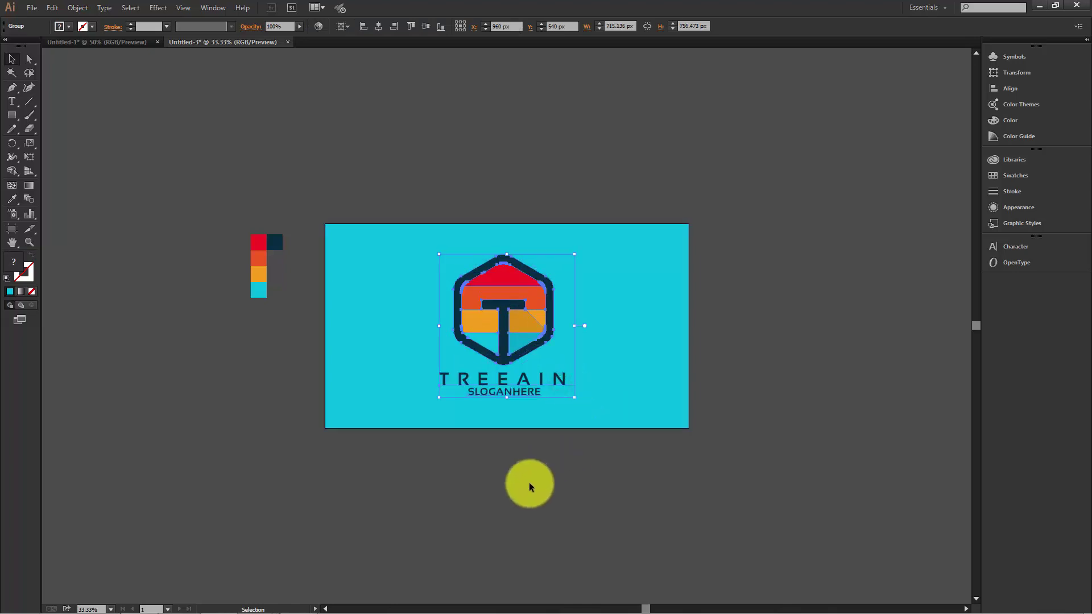
pyautogui.click(529, 482)
# Delete the leftover colour swatch squares left of the artboard, then fit the artboard in the window.
pyautogui.moveTo(195, 153); pyautogui.dragTo(298, 336)
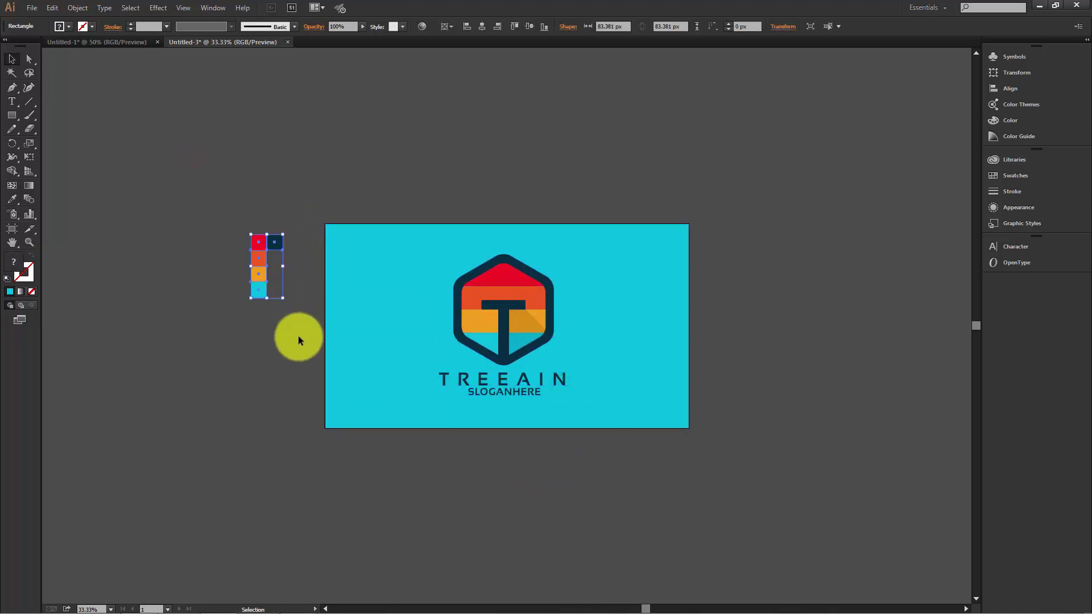
pyautogui.press('Delete')
pyautogui.hotkey('ctrl', '0')
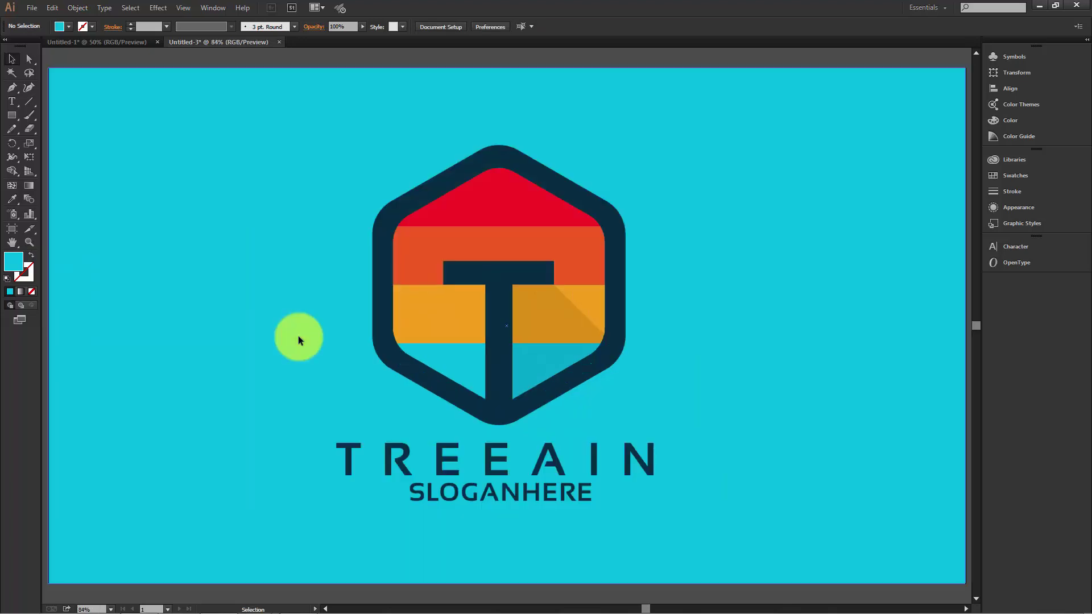